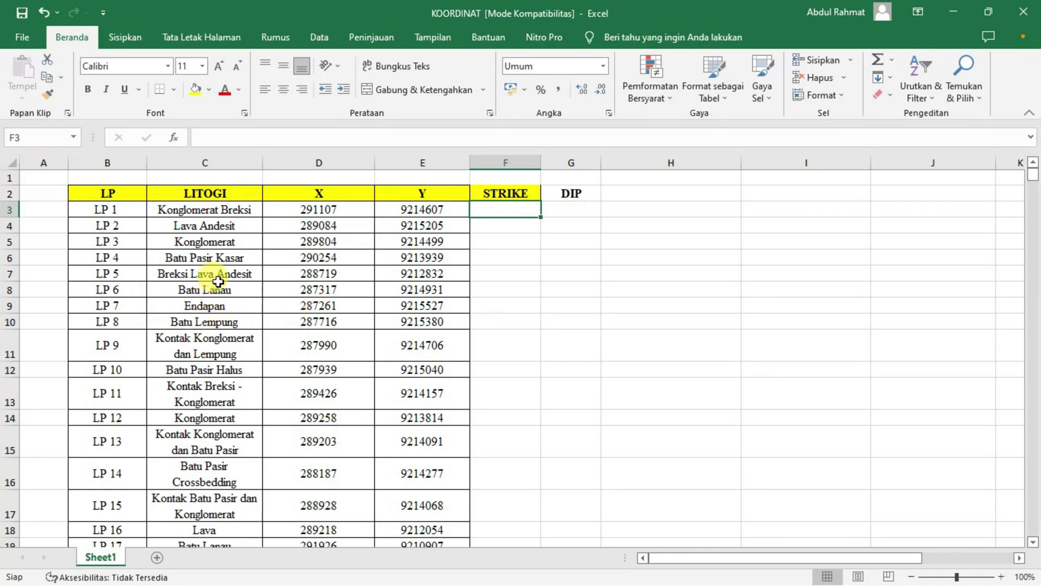
Enter a strike of 125 and a dip of 15 for LP 4
left_click(505, 258)
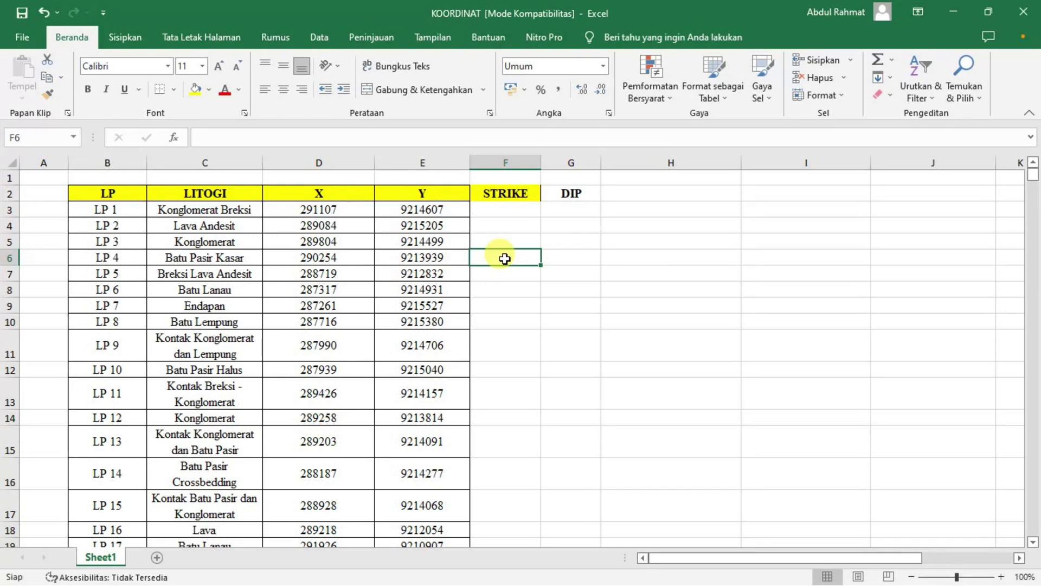
type("125")
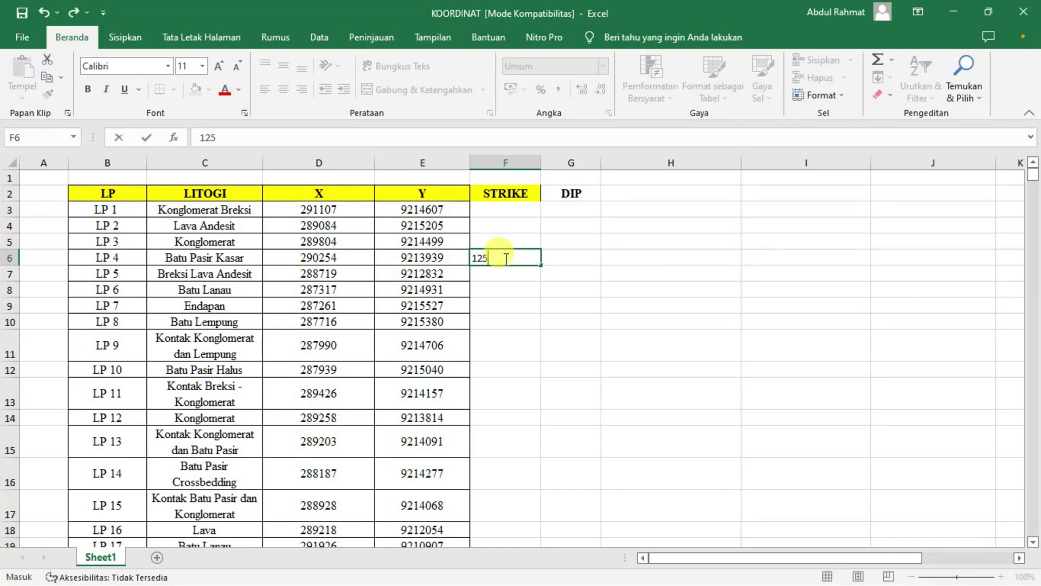
key("Tab")
type("15")
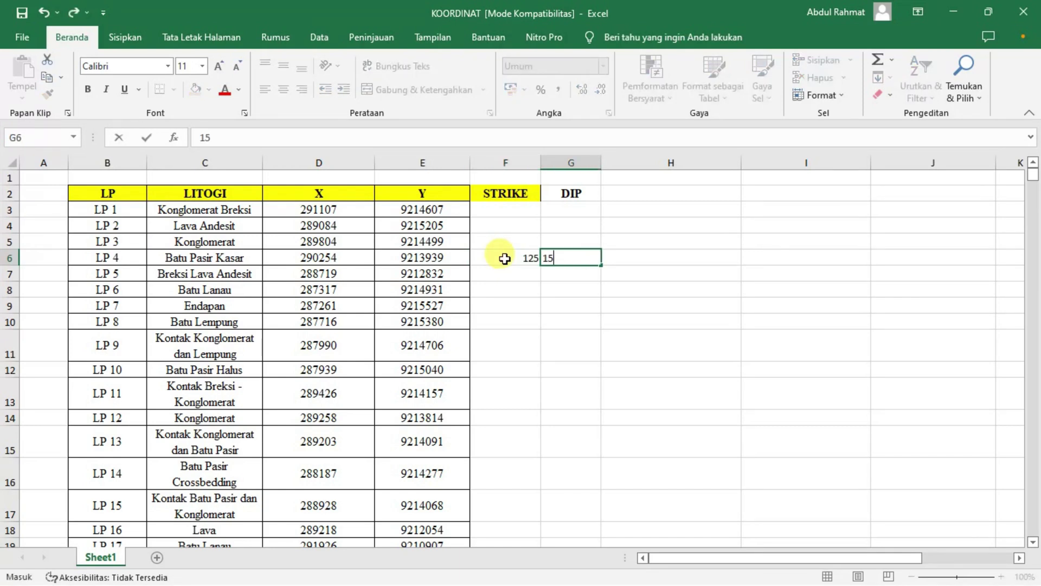
key("Return")
Enter a strike of 122 and a dip of 12 for LP 6
key("Down")
key("Left")
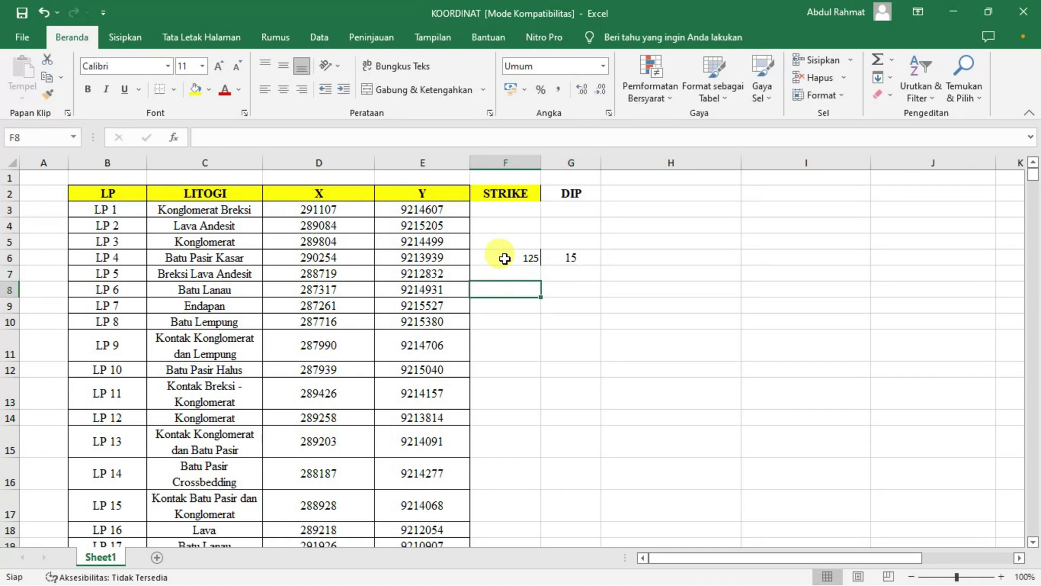
type("122")
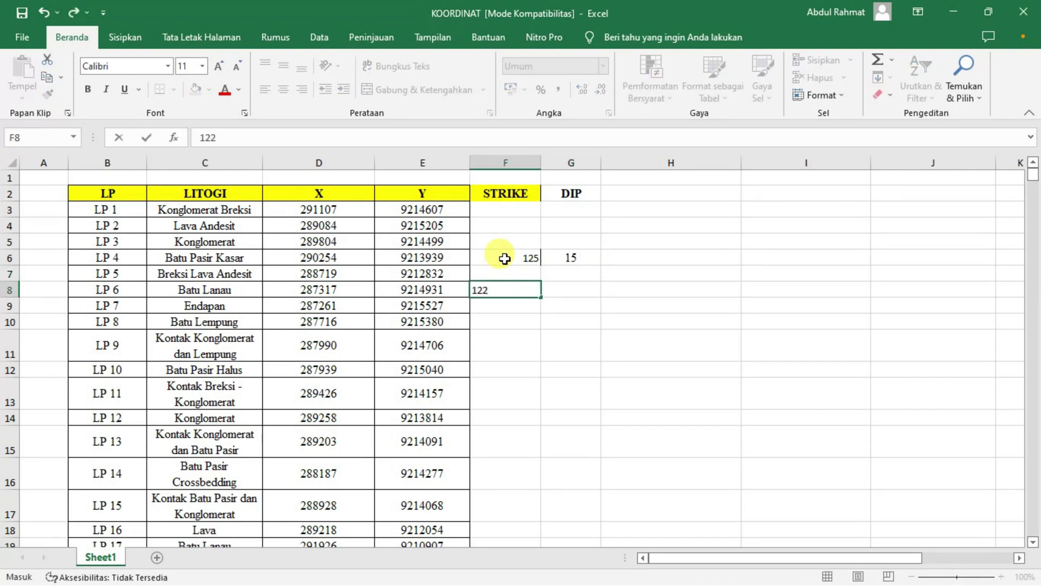
key("Tab")
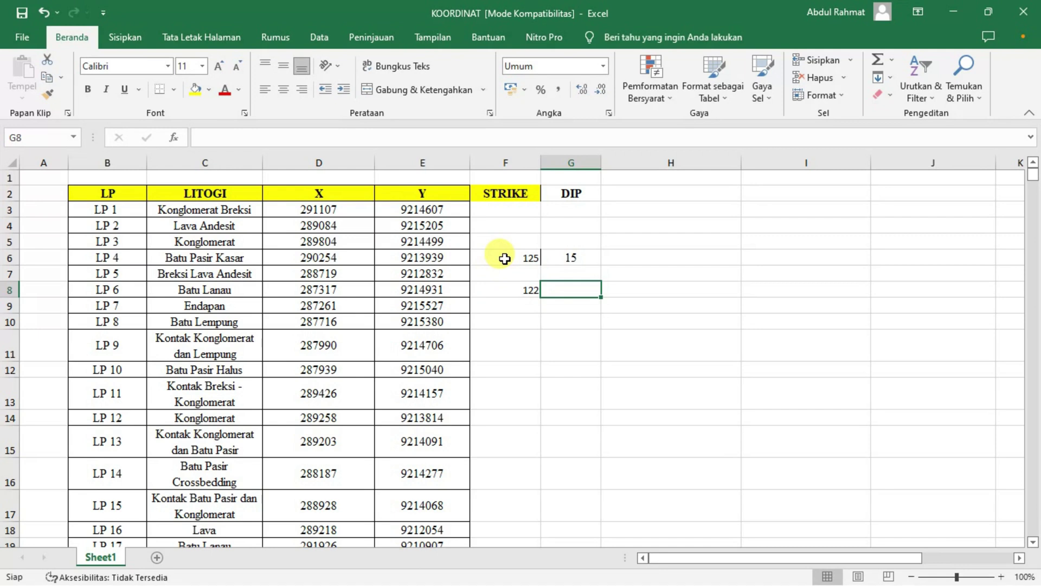
type("12")
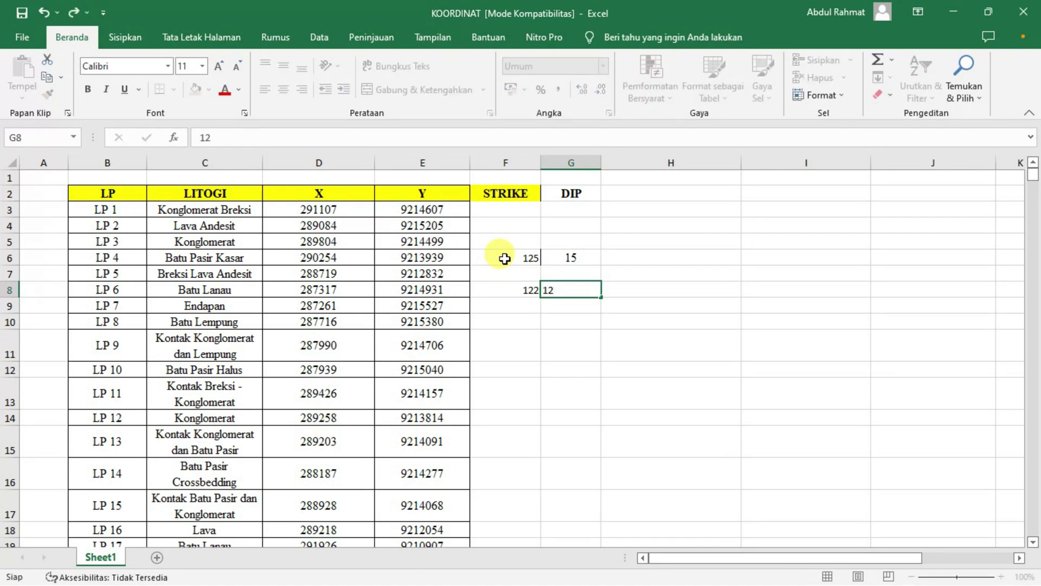
key("Down")
Enter a strike of 224 and a dip of 11 for LP 14
key("Down")
key("Down")
key("Down")
key("Down")
key("Down")
key("Down")
key("Down")
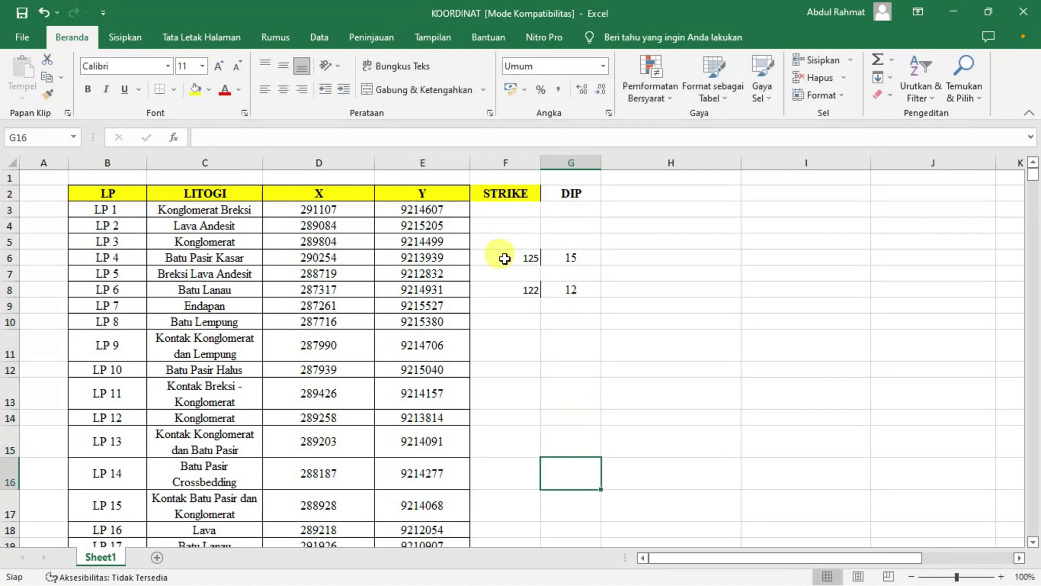
key("Left")
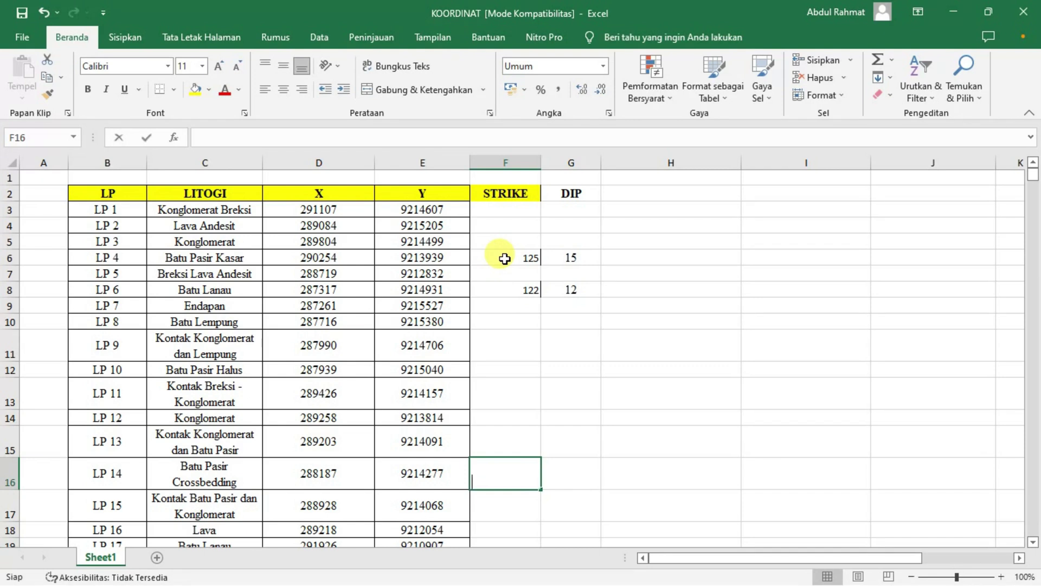
type("224")
key("Tab")
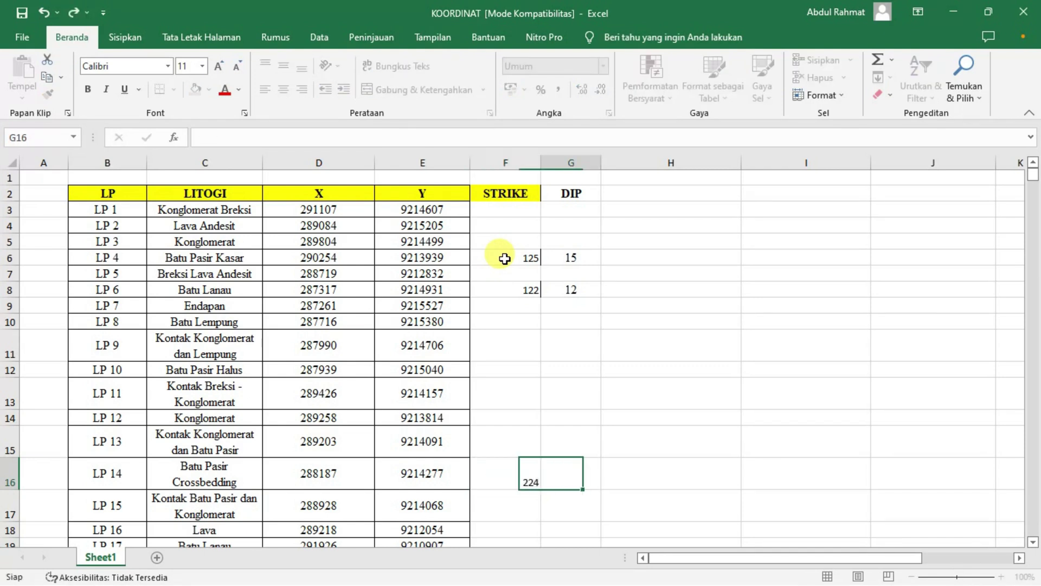
type("11")
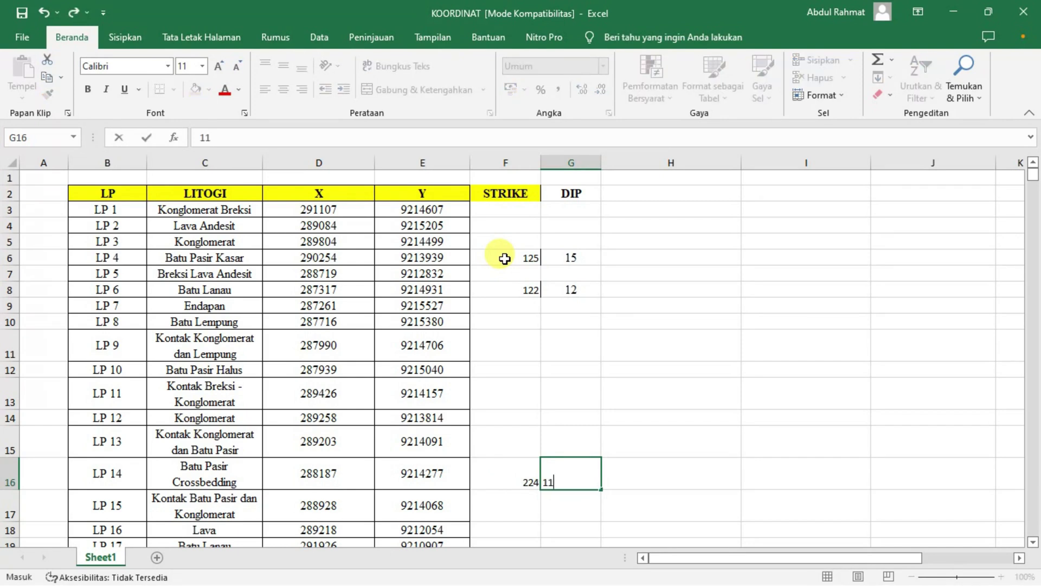
Save a copy of the workbook in the LATIHAN folder as KOORDINAT_LATIHAN in Excel 97-2003 format
left_click(17, 39)
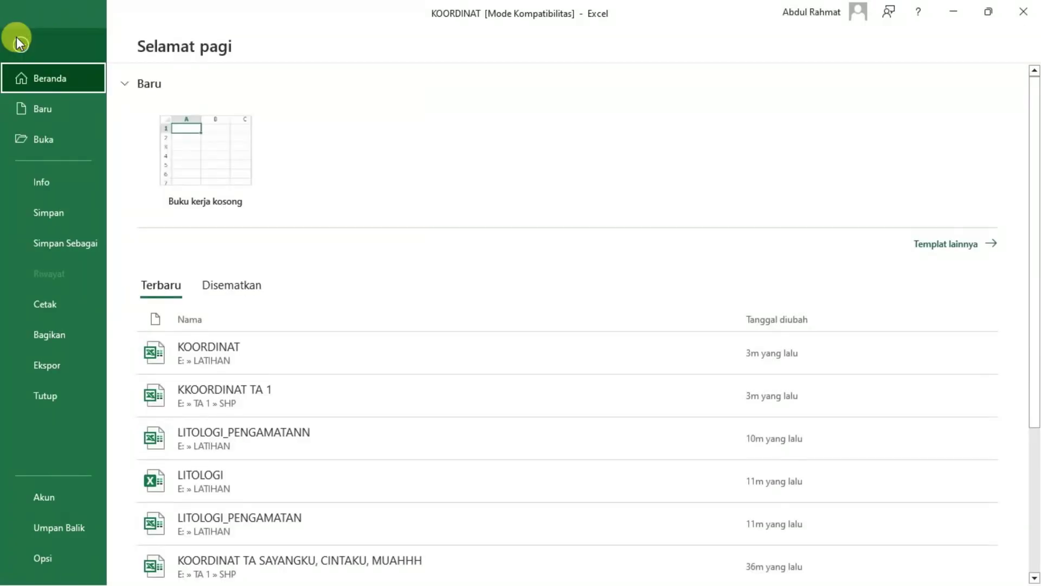
left_click(73, 232)
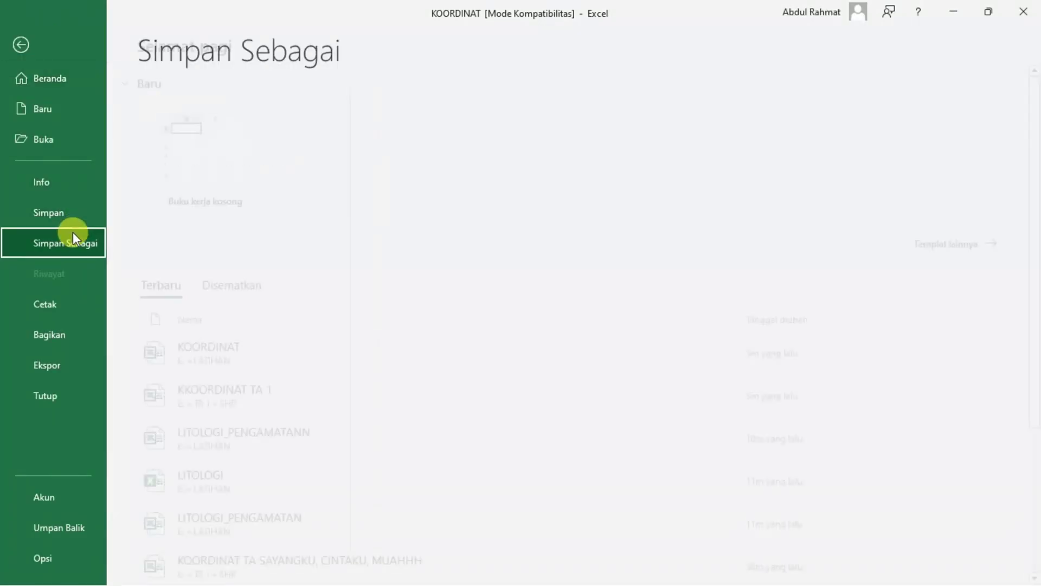
left_click(479, 182)
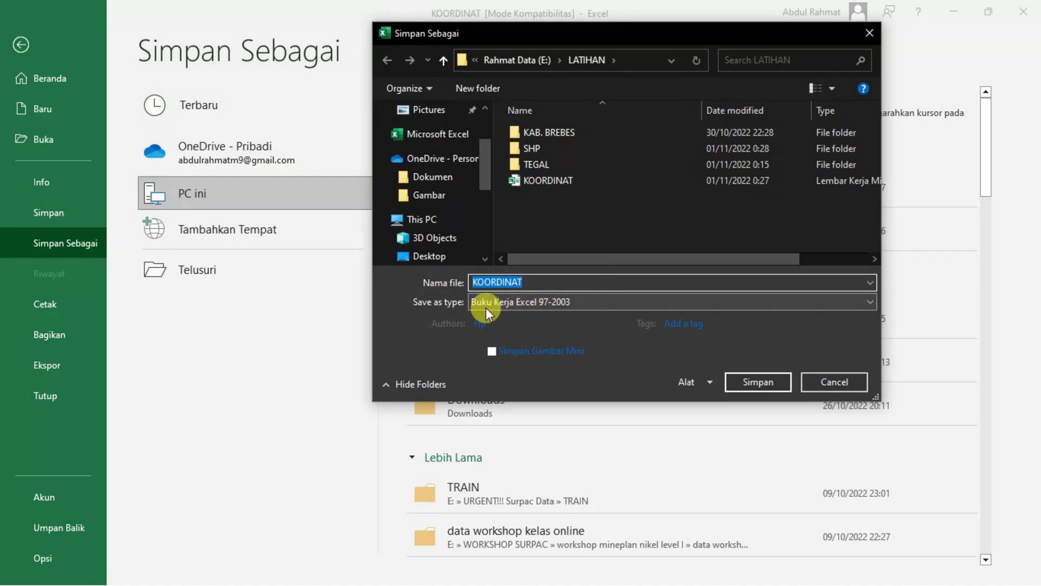
left_click(532, 302)
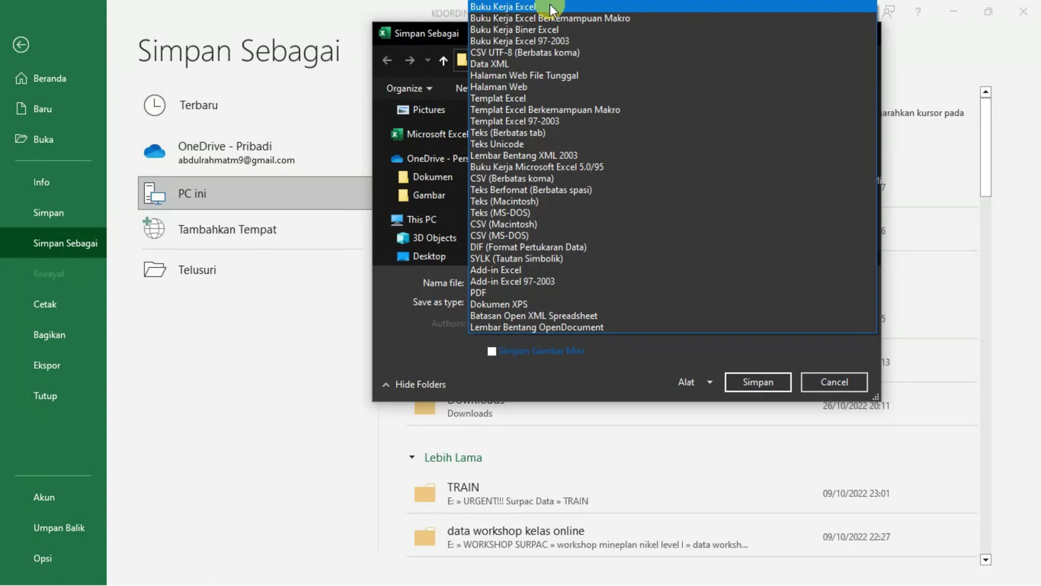
left_click(556, 41)
left_click(564, 281)
left_click(564, 281)
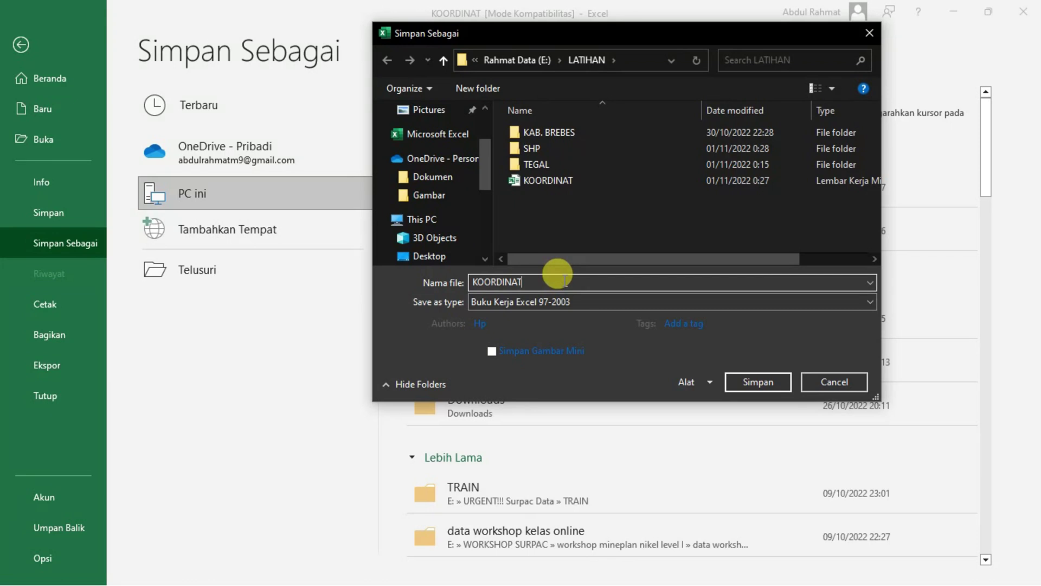
type("_LATIHAN")
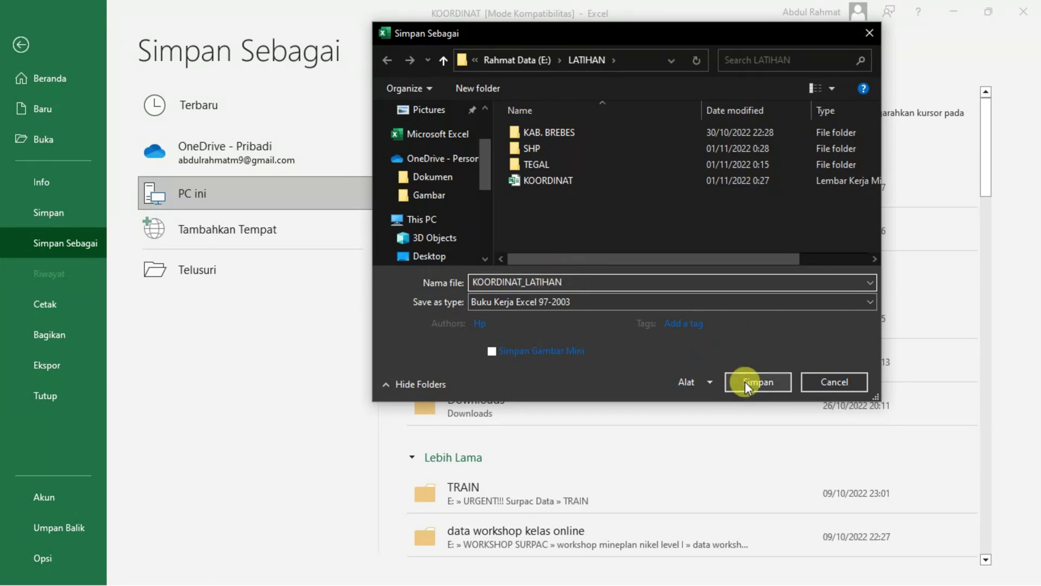
left_click(744, 382)
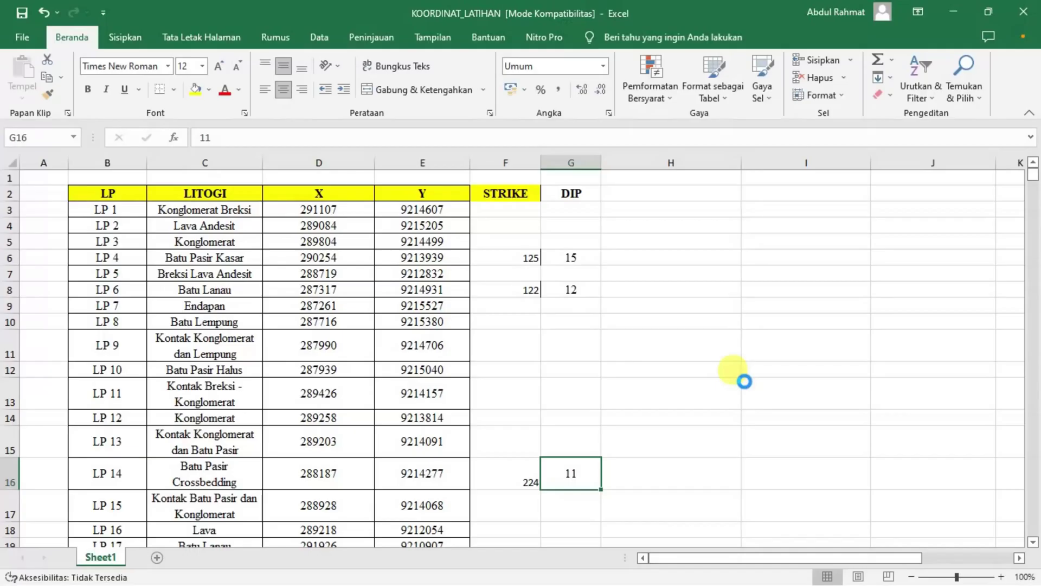
Switch to the LATIHAN map in ArcMap and start adding XY data
left_click(962, 12)
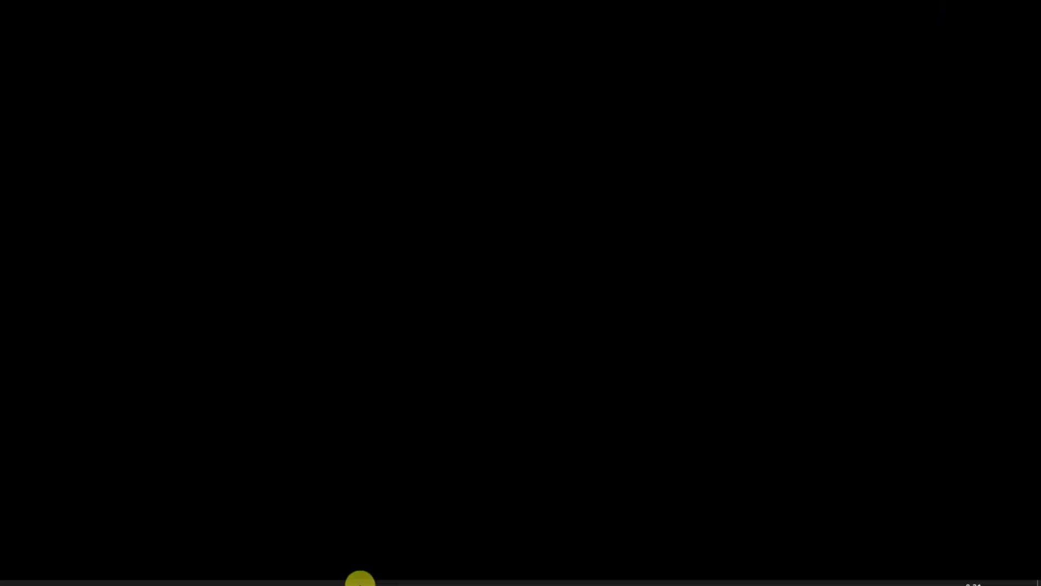
left_click(387, 571)
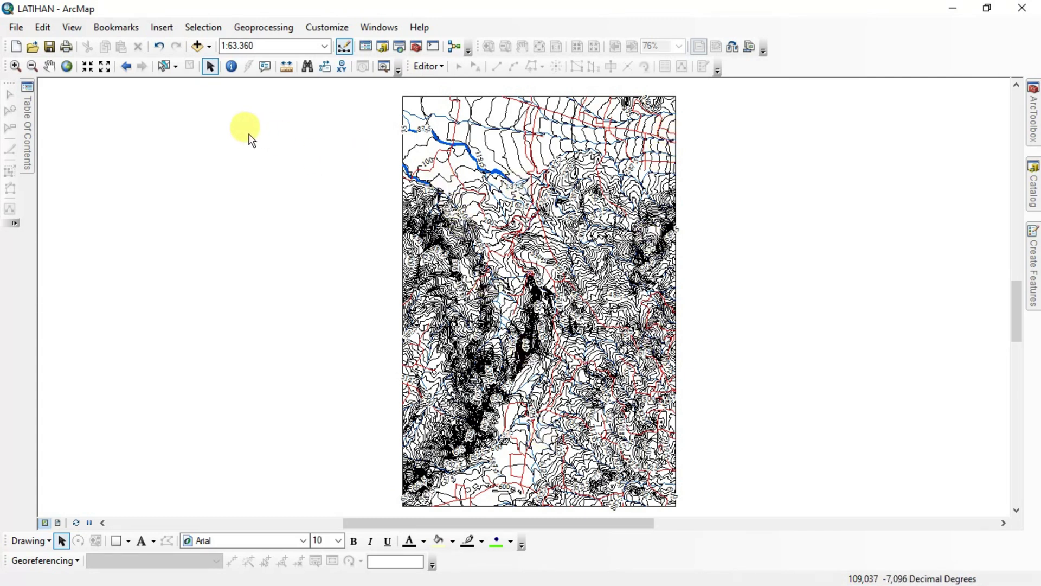
mouse_move(30, 115)
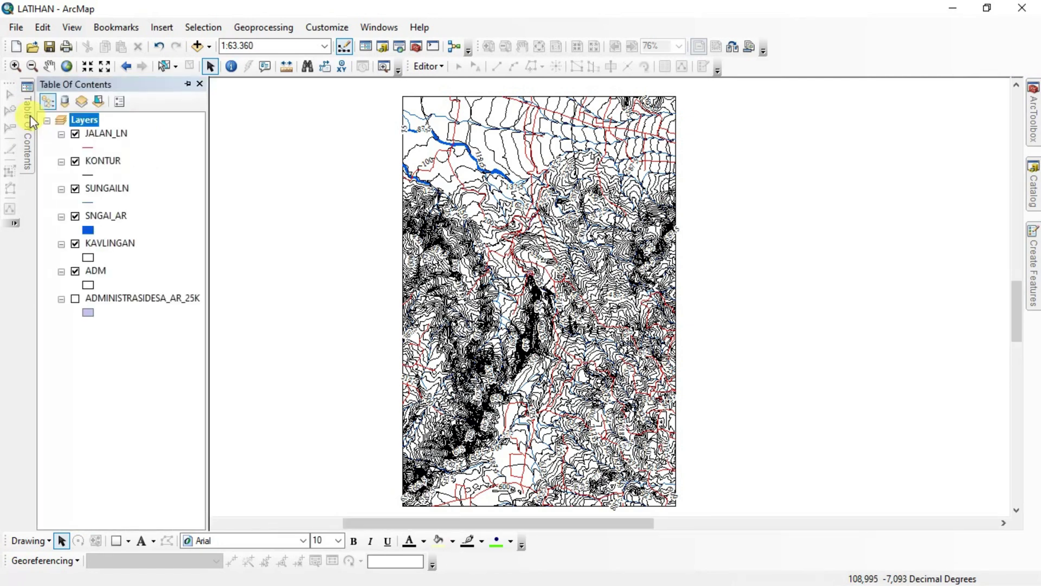
left_click(17, 30)
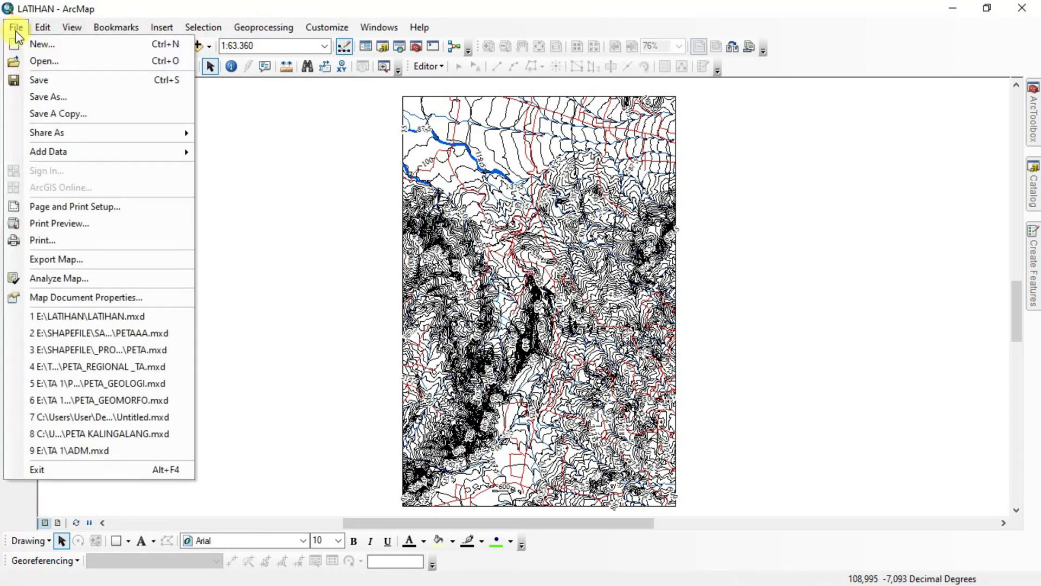
left_click(18, 29)
left_click(21, 27)
mouse_move(172, 153)
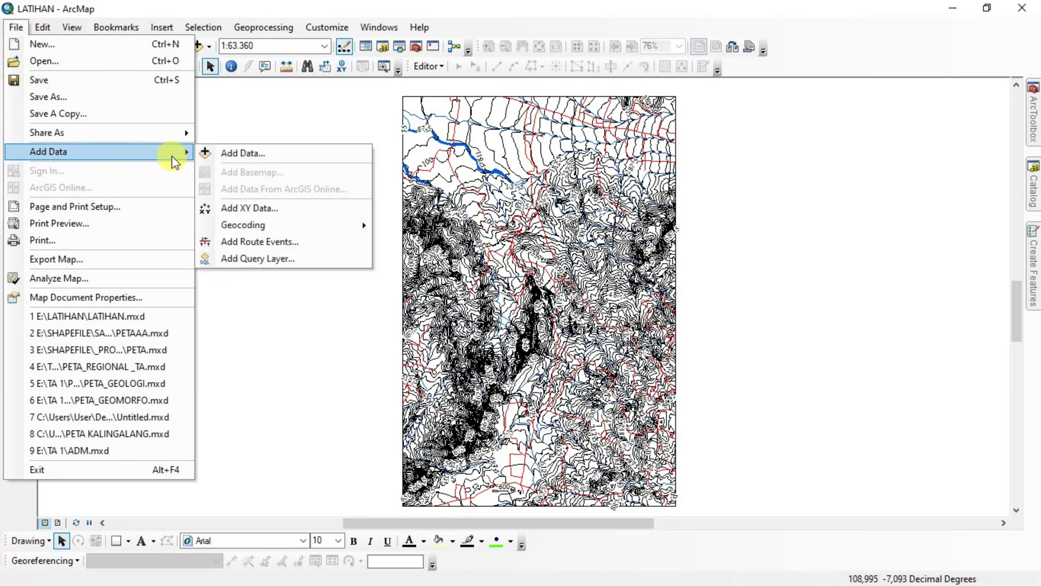
left_click(319, 209)
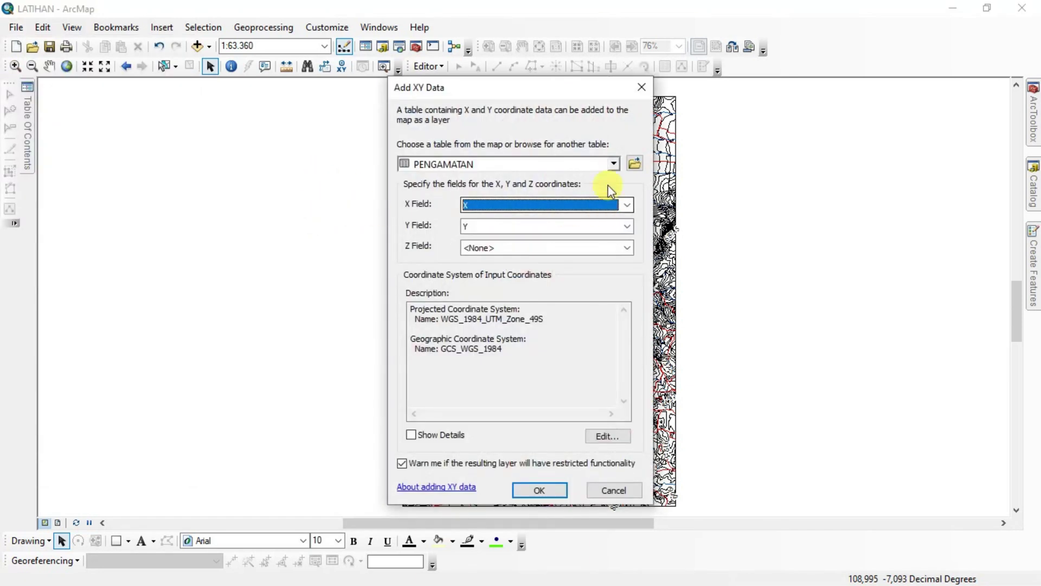
Browse for the coordinate table in the LATIHAN folder and open the KOORDINAT_LATIHAN.xls workbook
left_click(634, 163)
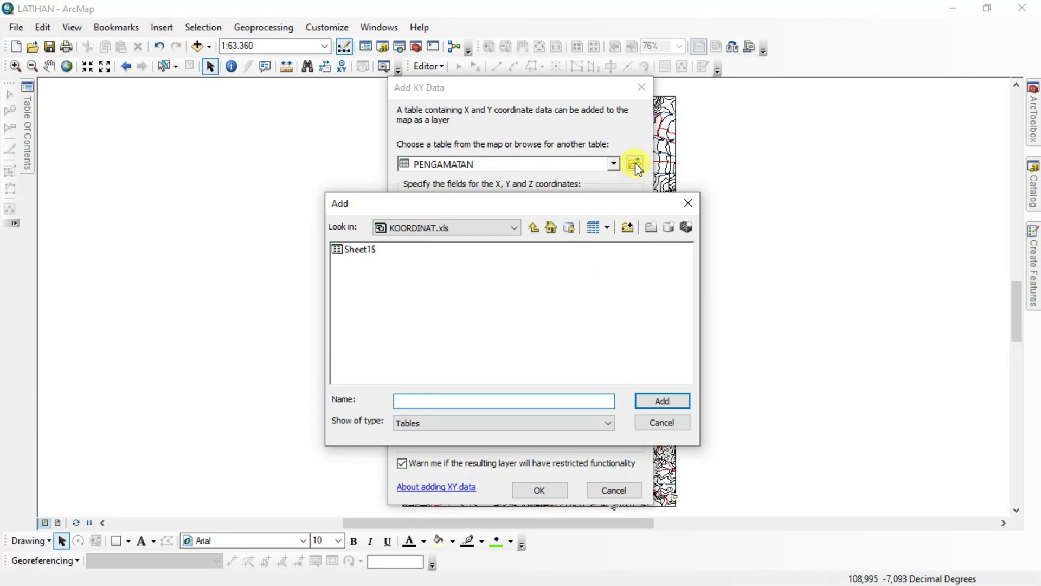
left_click(514, 228)
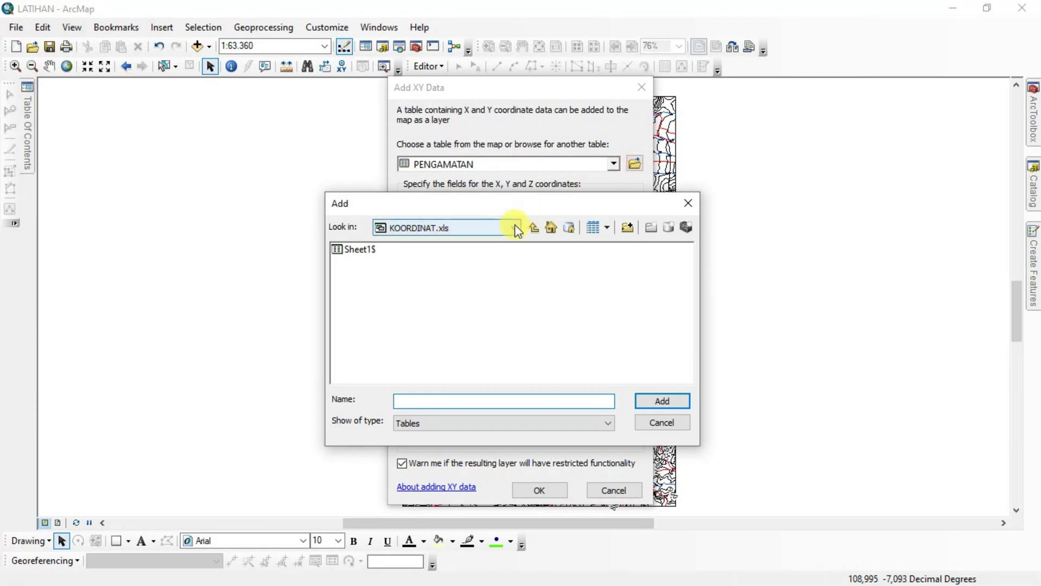
left_click(515, 227)
left_click(531, 227)
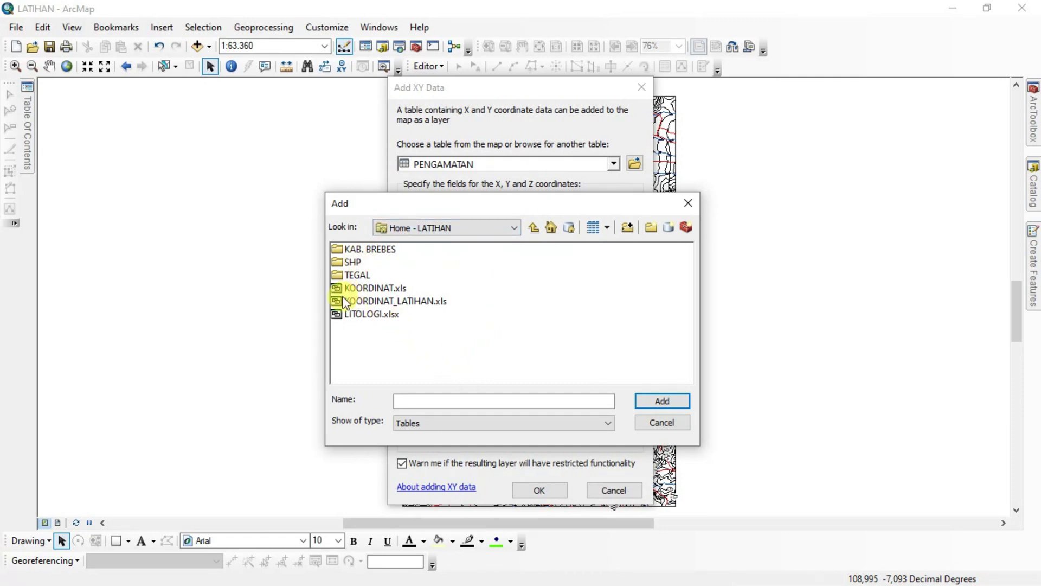
left_click(362, 300)
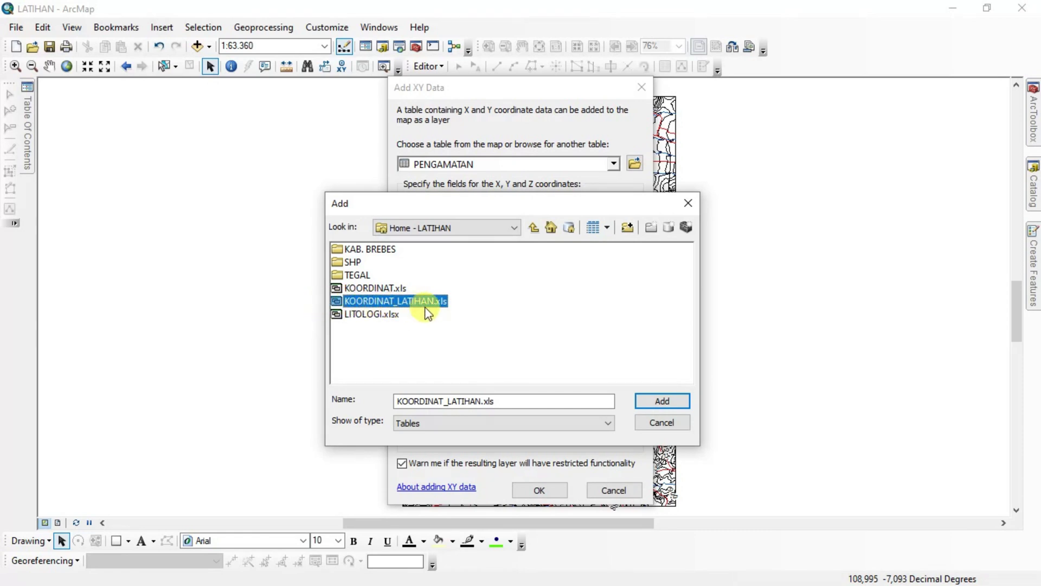
left_click(669, 401)
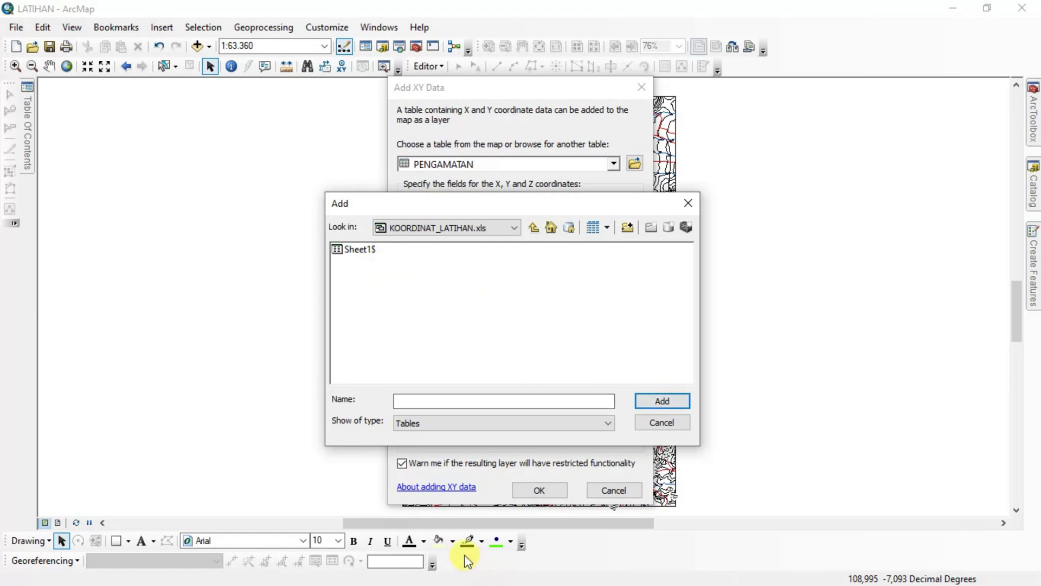
Check the sheet name in the Excel workbook, then return to ArcMap and add Sheet1$ as the coordinate table
key("super")
key("Escape")
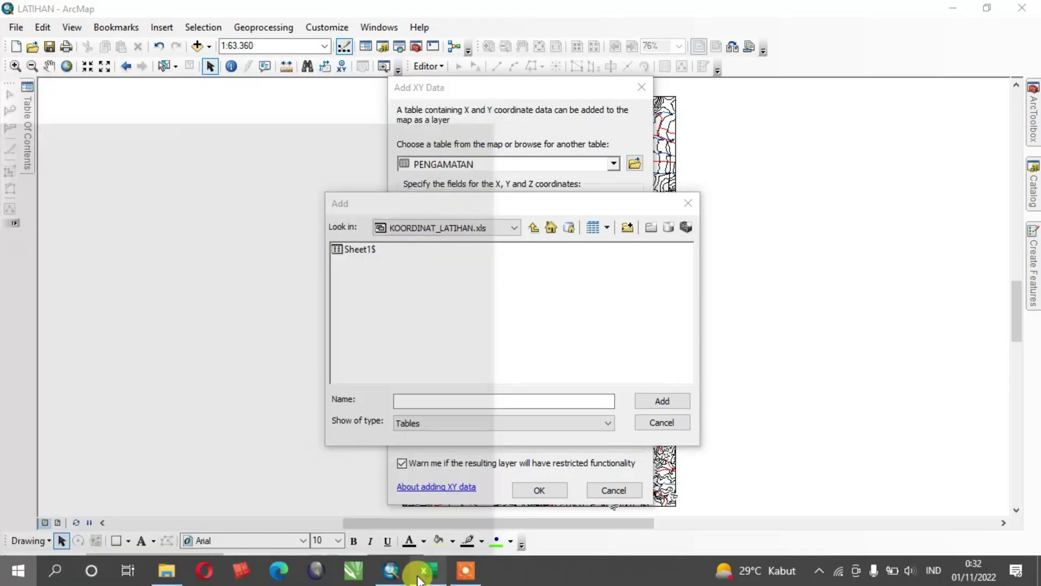
left_click(420, 574)
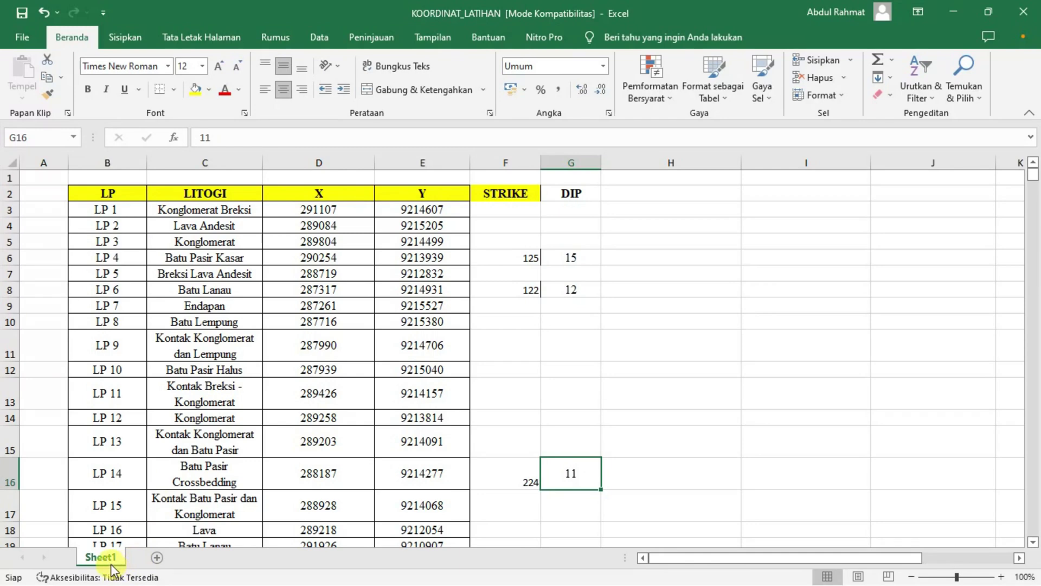
left_click(956, 11)
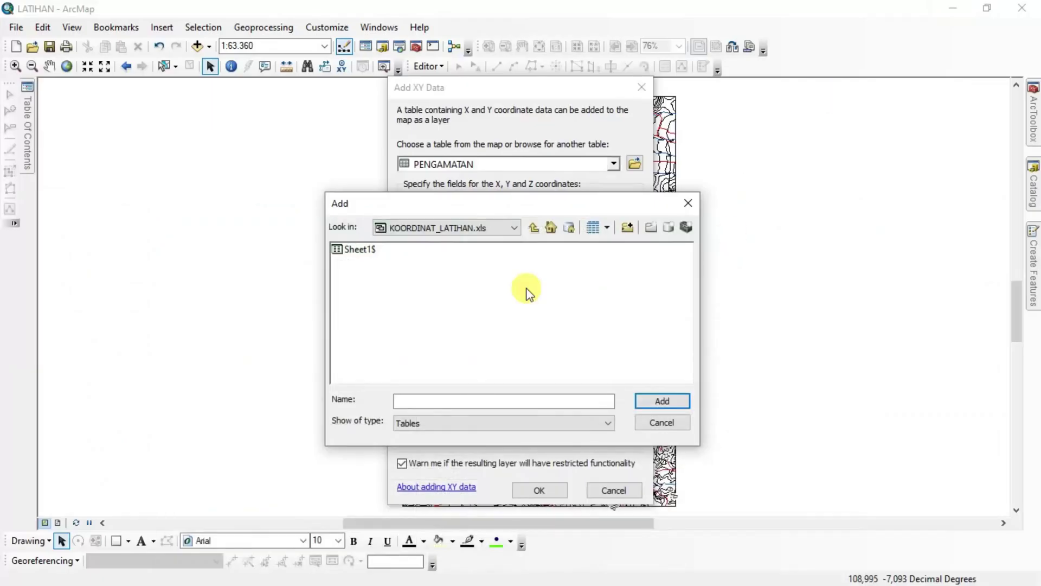
left_click(364, 251)
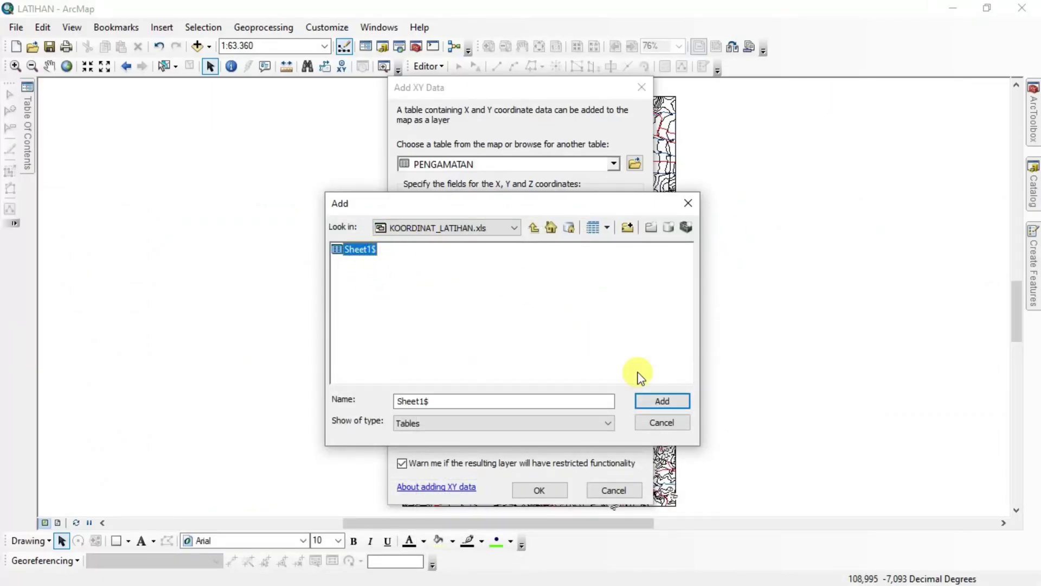
left_click(662, 402)
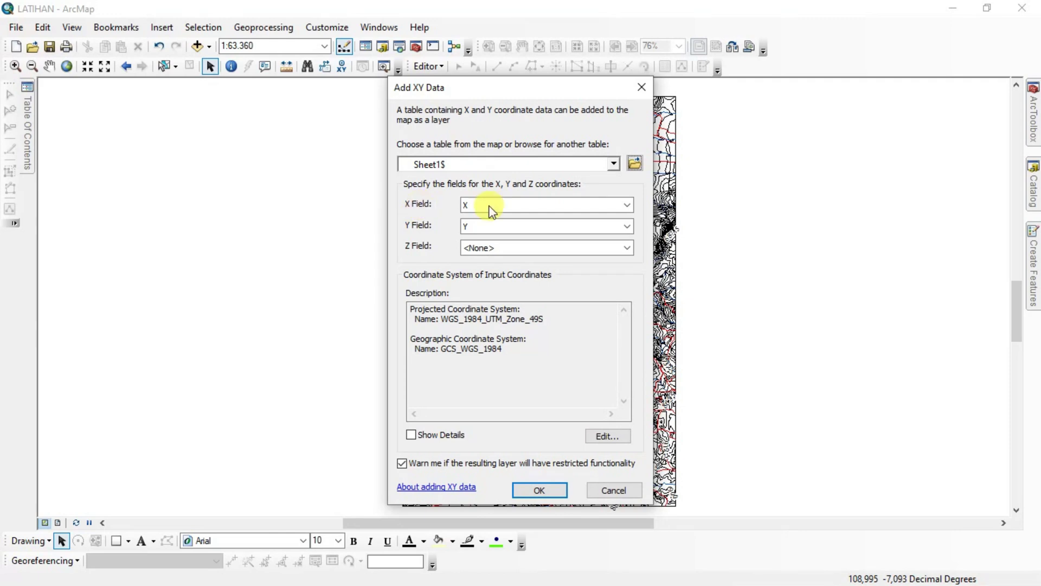
Use X as the X field and Y as the Y field for the XY data from Sheet1$
left_click(559, 206)
left_click(507, 219)
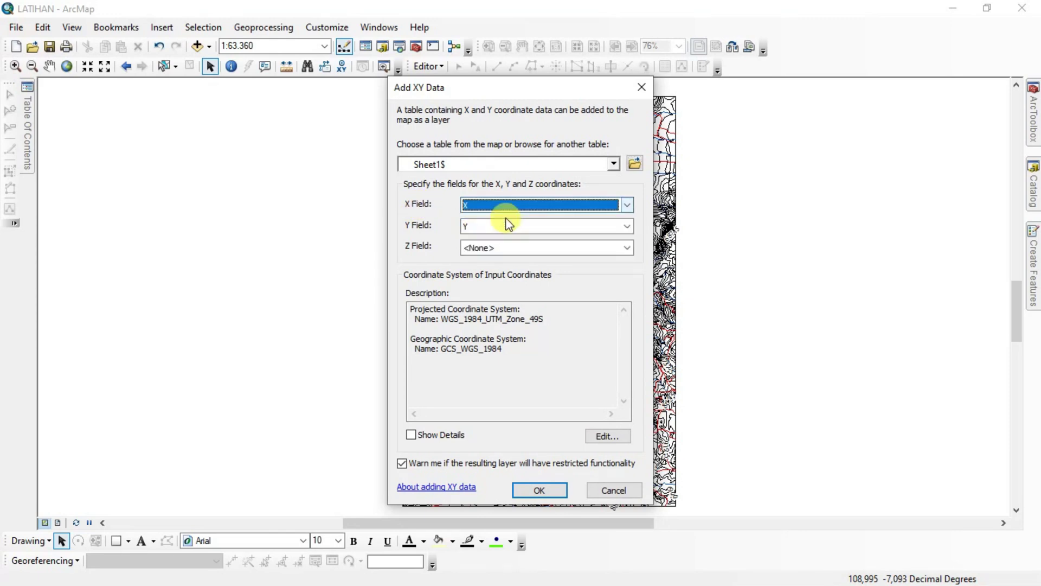
left_click(625, 227)
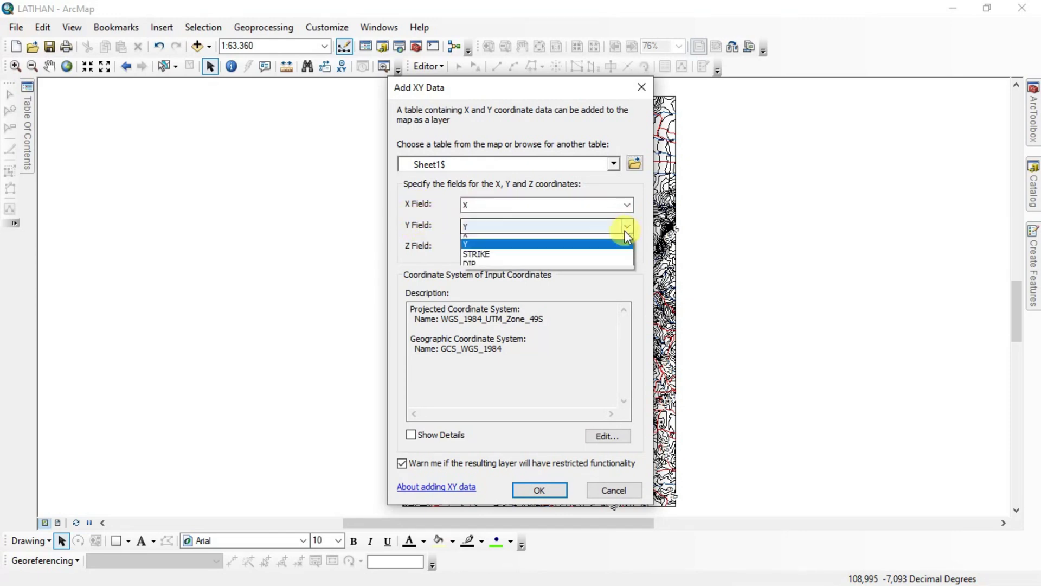
left_click(523, 250)
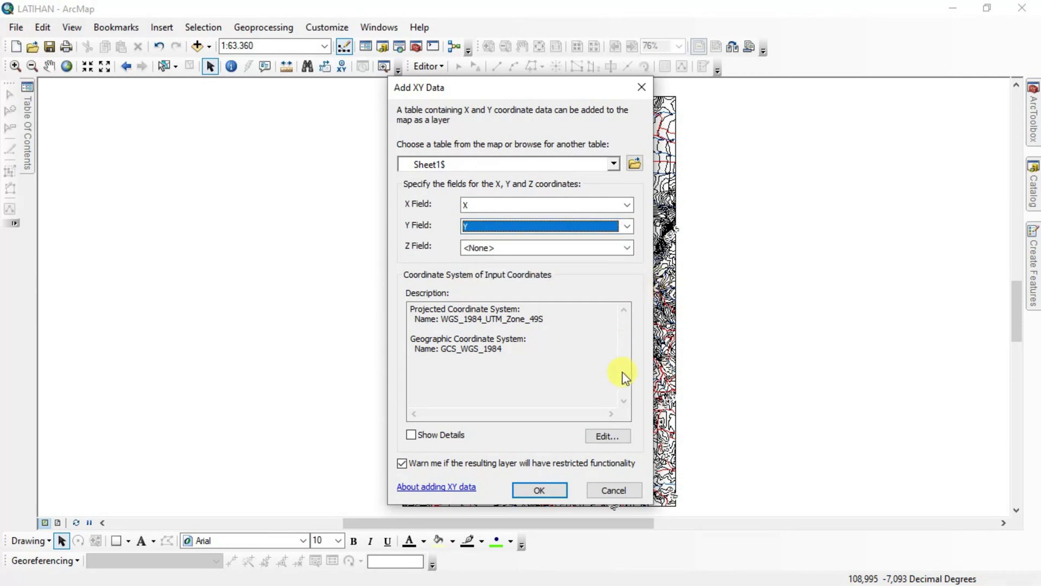
Set the input coordinate system to WGS 1984 UTM Zone 49S and create the point event layer despite its restricted functionality
left_click(601, 434)
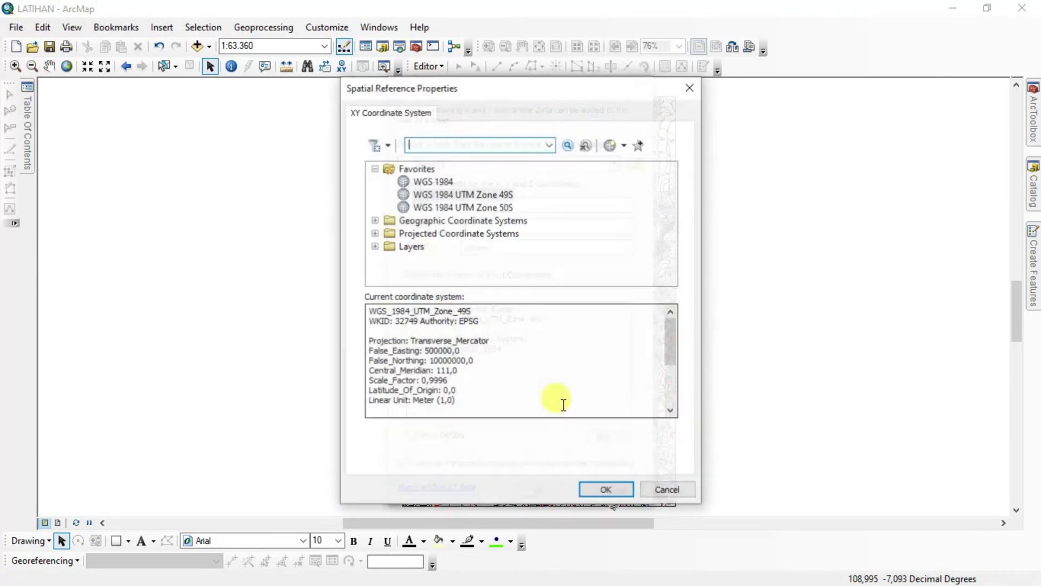
left_click(479, 193)
left_click(437, 182)
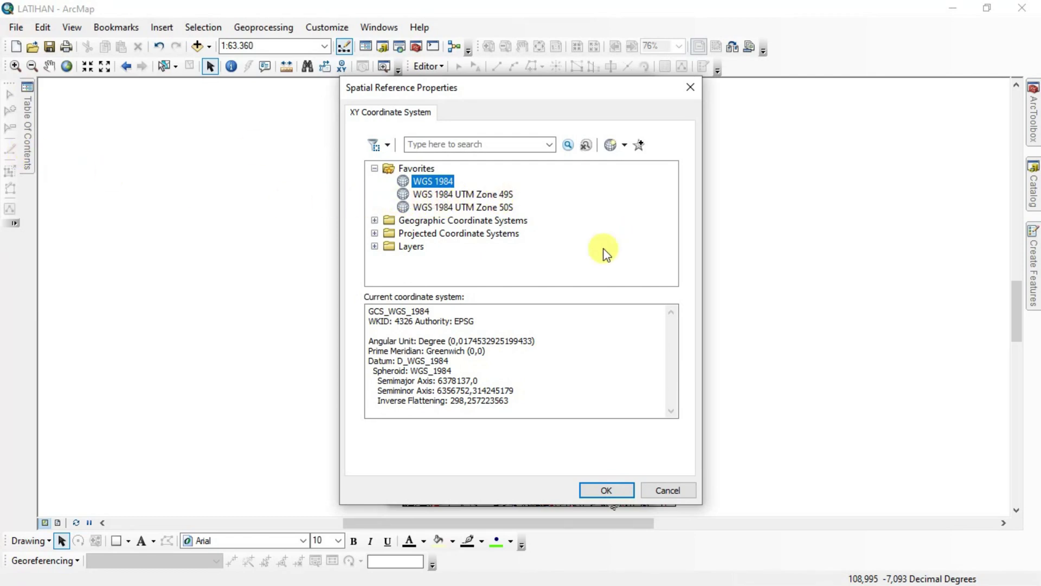
left_click(489, 195)
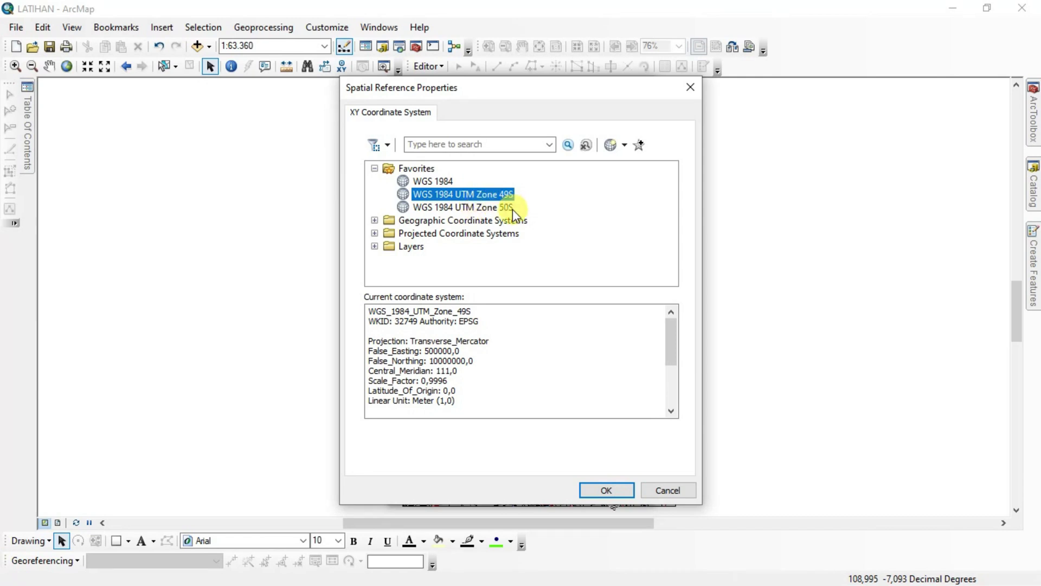
left_click(605, 491)
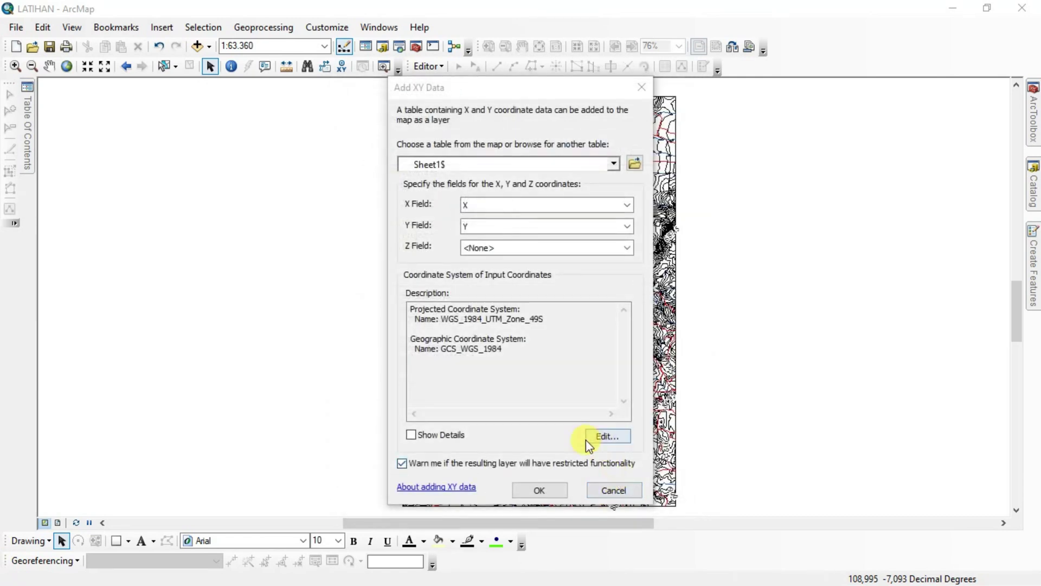
left_click(553, 491)
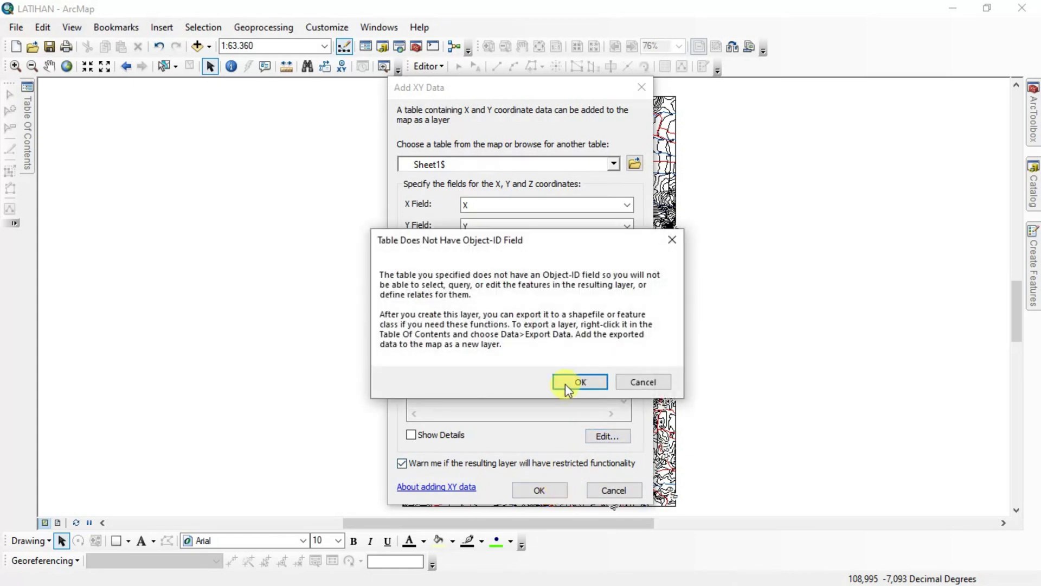
left_click(572, 380)
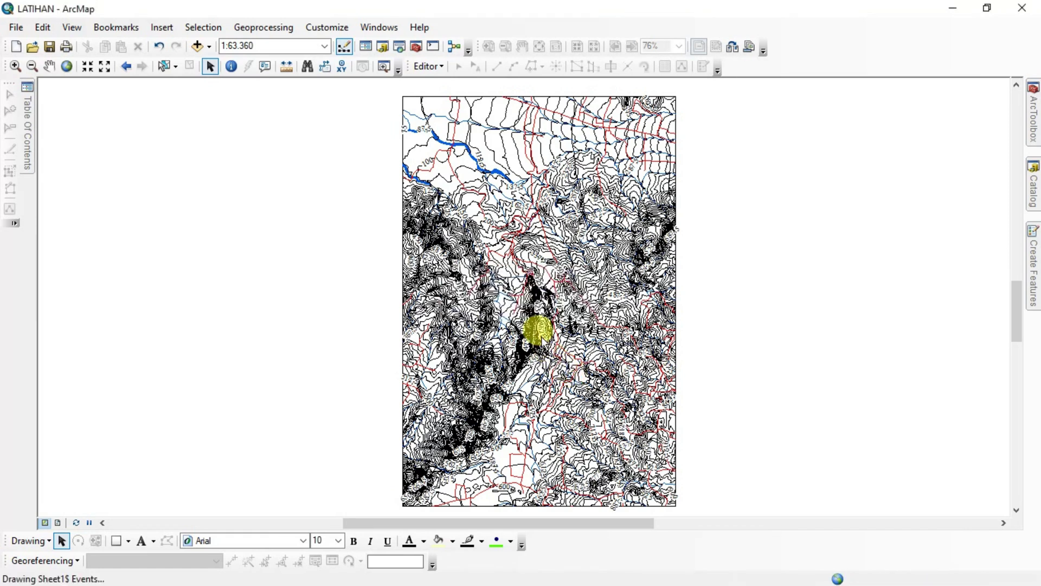
Show the layer list and start exporting the data of the Sheet1$ Events layer
left_click(28, 102)
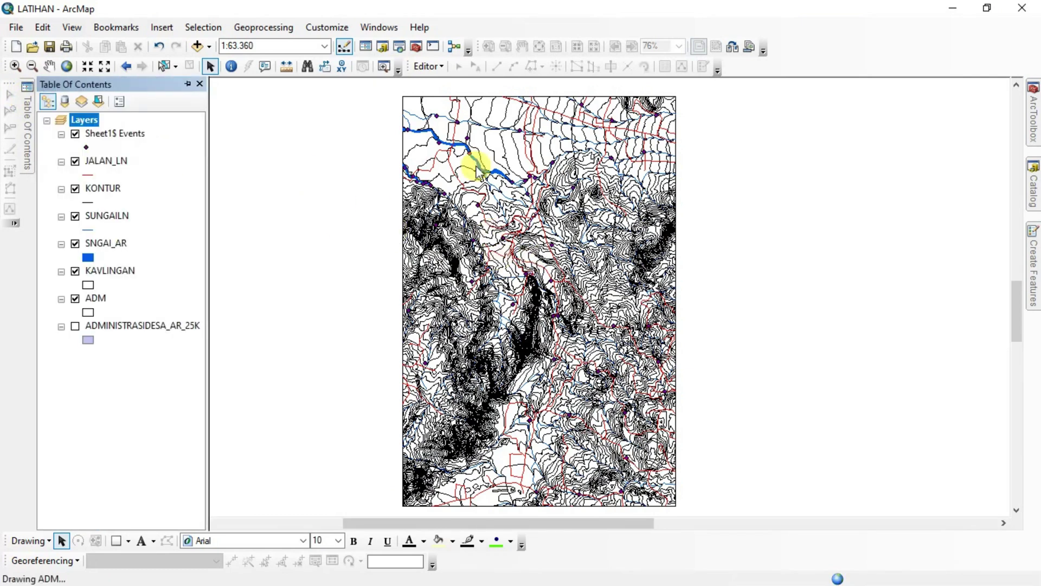
scroll(455, 124, "up", 4)
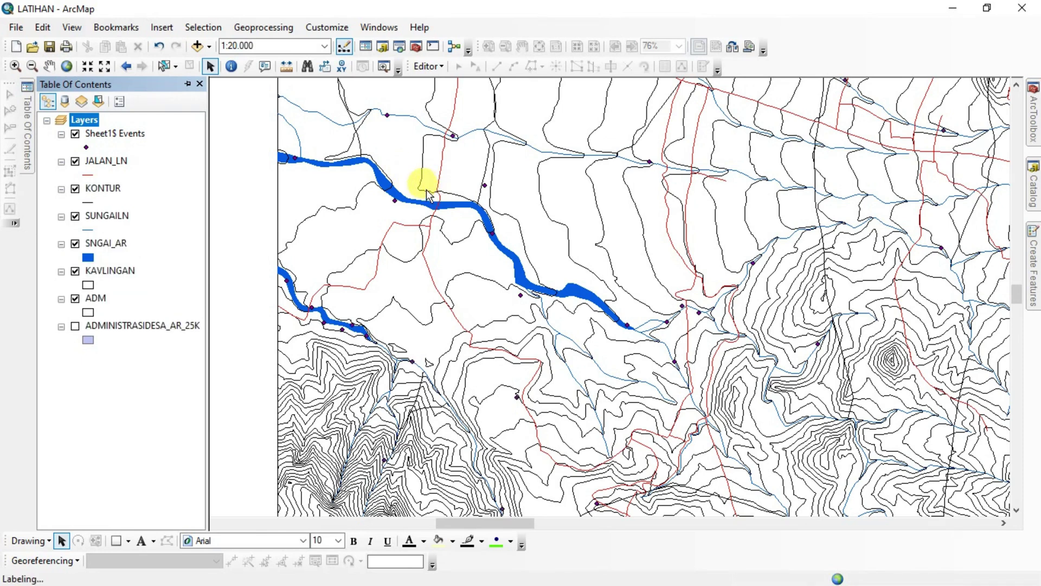
scroll(428, 194, "up", 1)
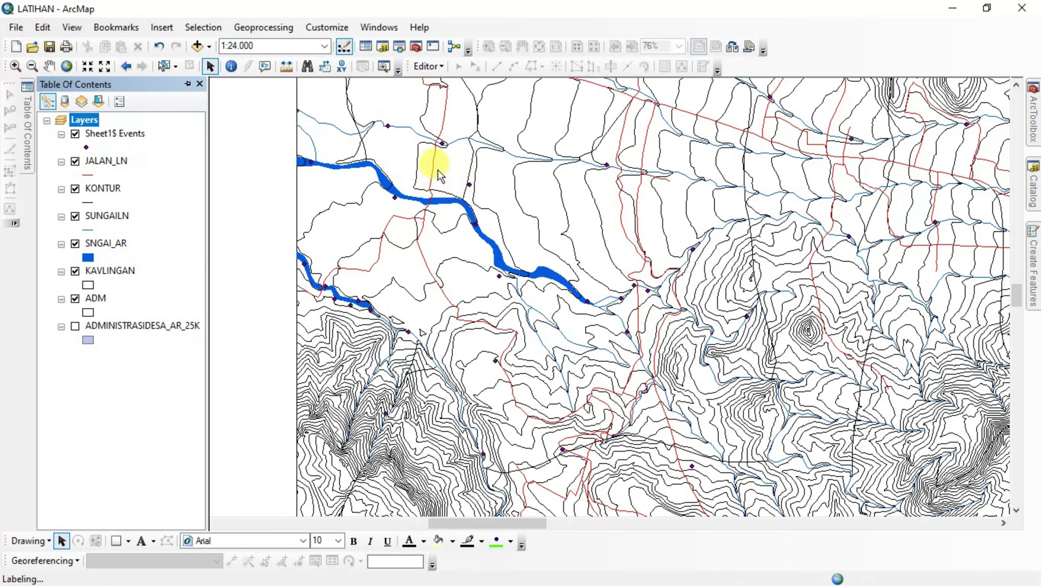
scroll(440, 185, "up", 1)
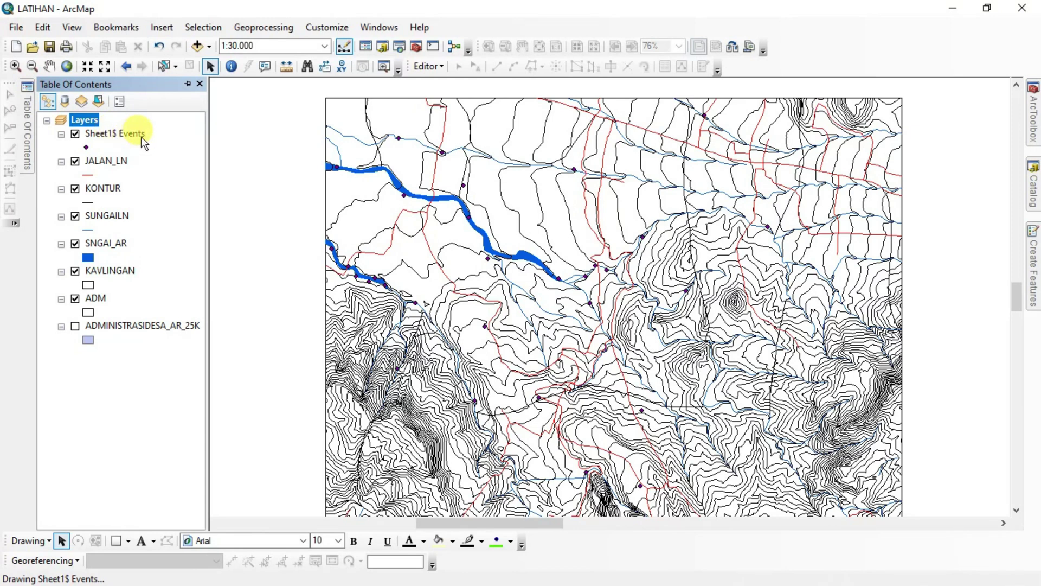
left_click(123, 133)
left_click(120, 134)
key("Return")
right_click(129, 136)
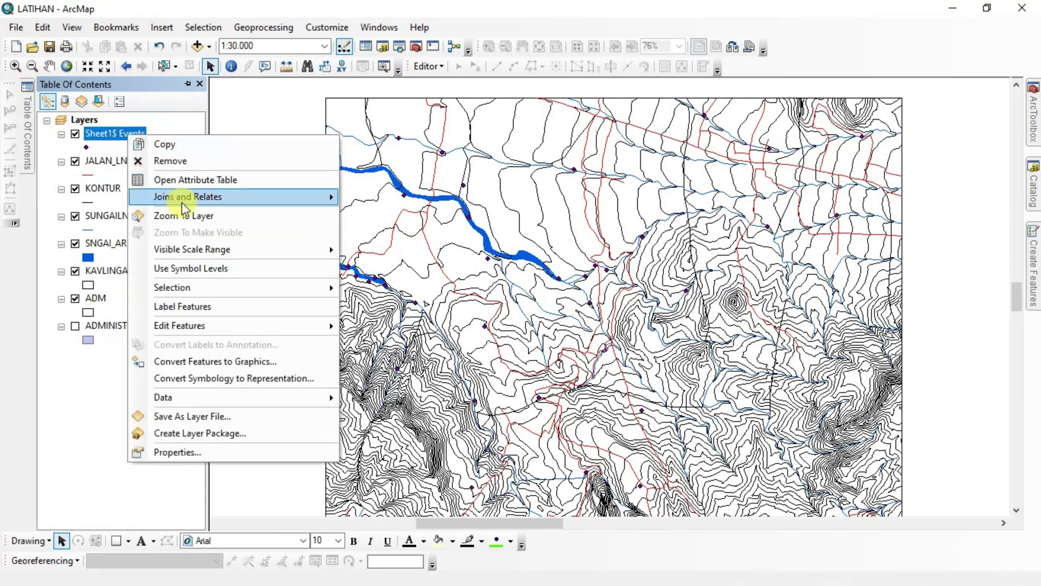
mouse_move(325, 402)
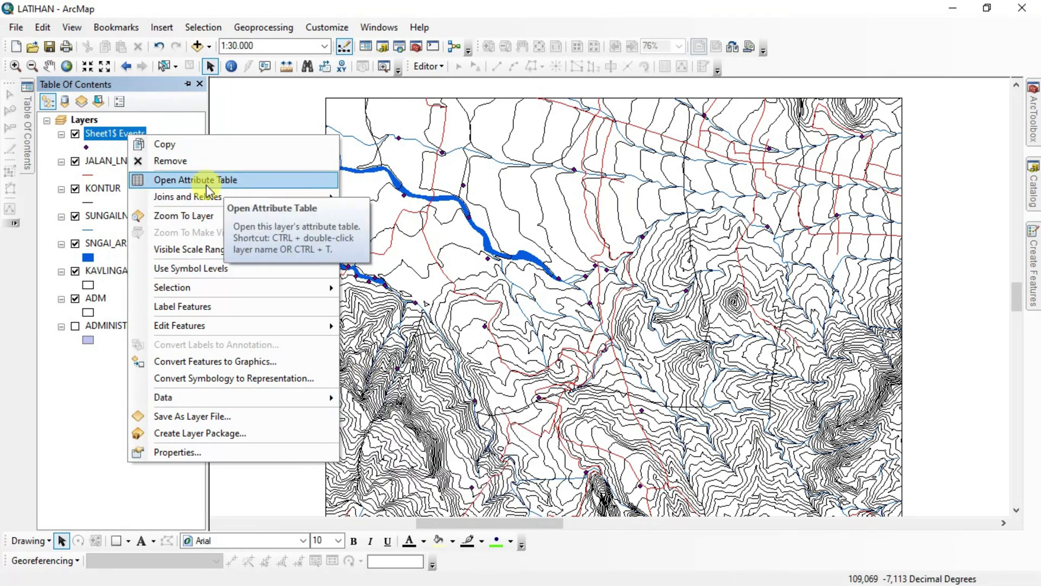
mouse_move(321, 402)
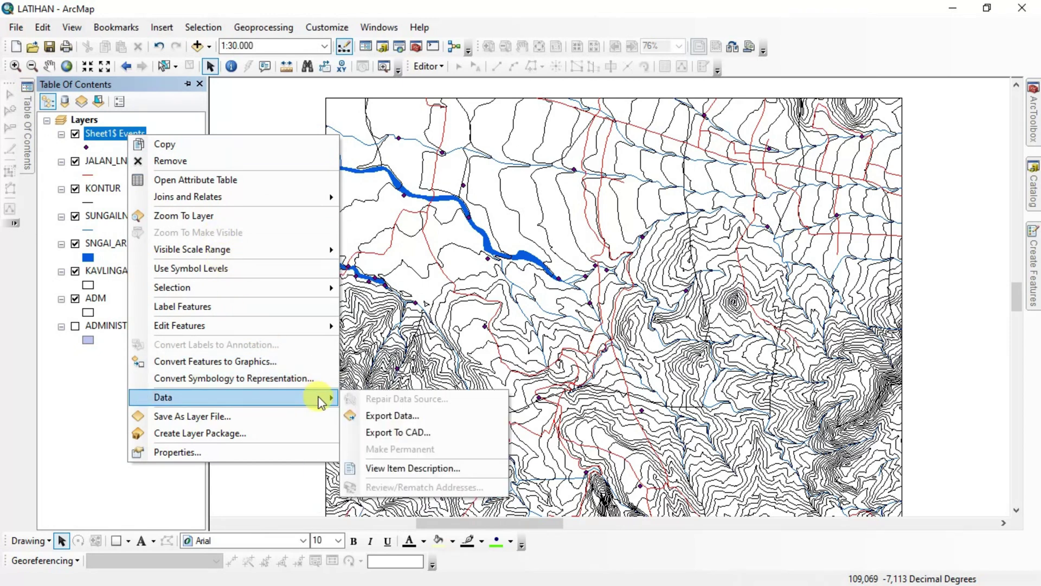
left_click(394, 416)
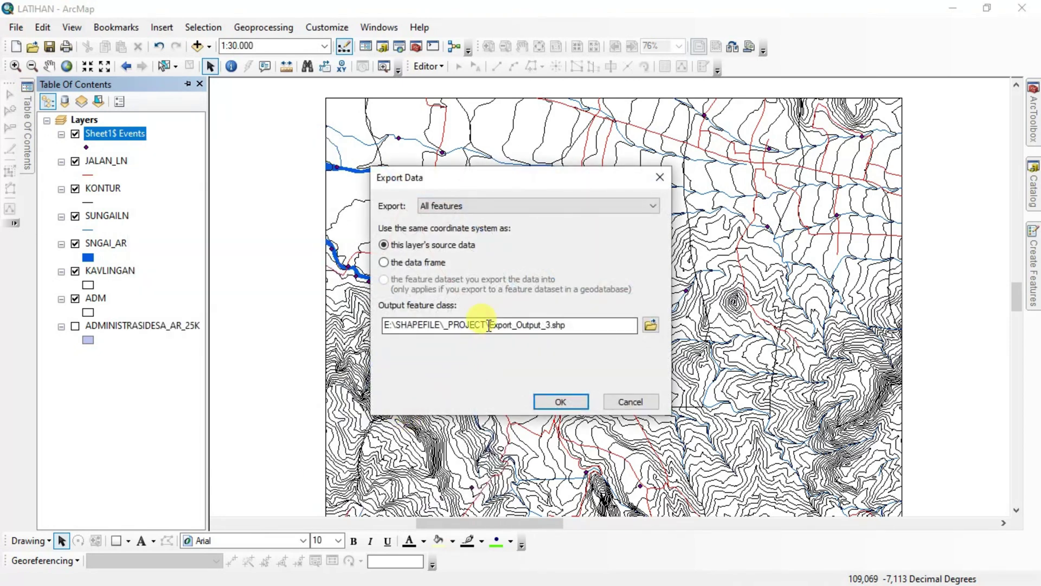
Browse to the SHP folder inside E:\LATIHAN as the location for the exported shapefile
left_click(650, 325)
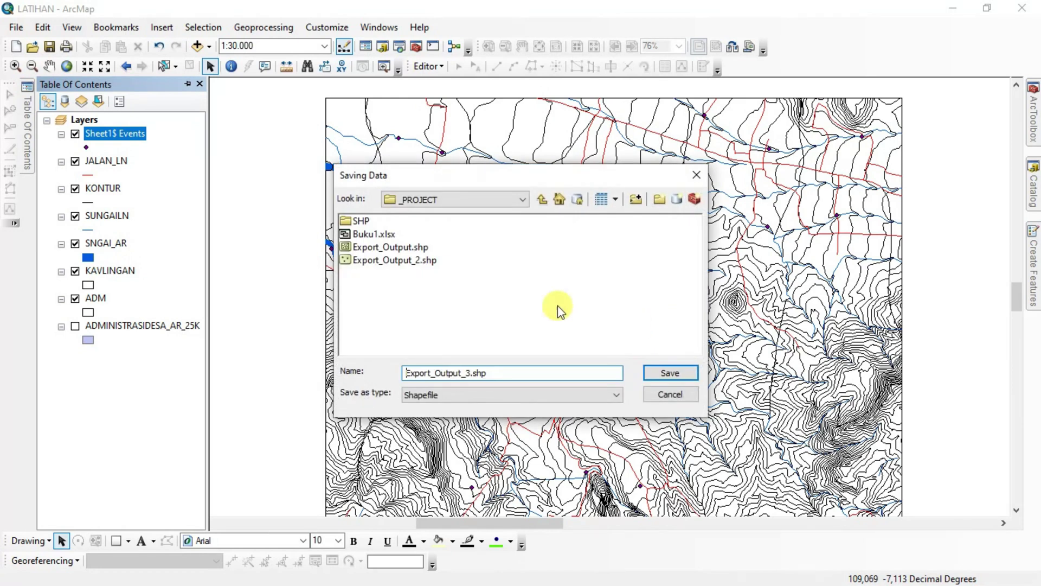
left_click(541, 201)
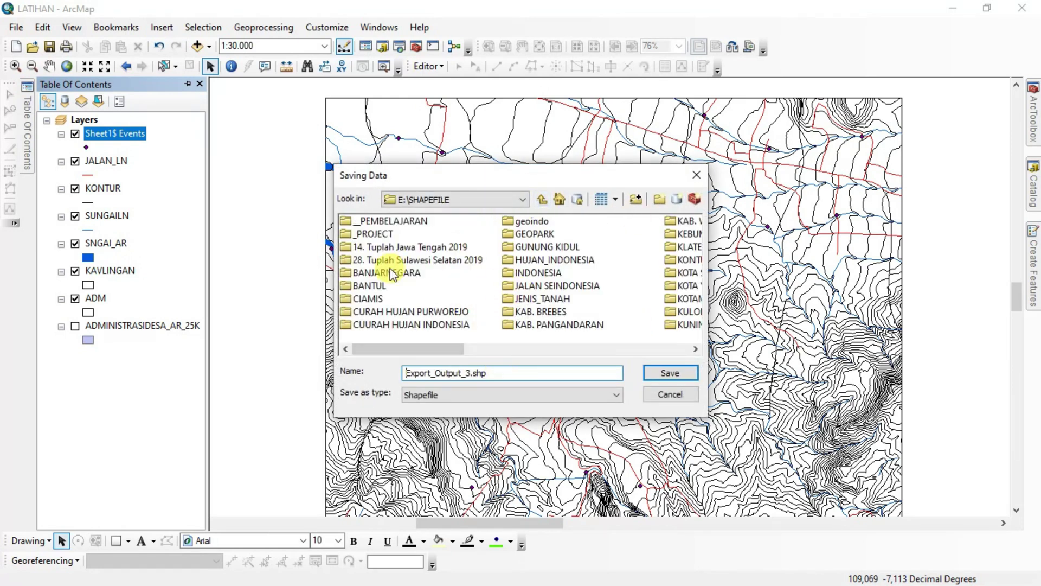
left_click(542, 199)
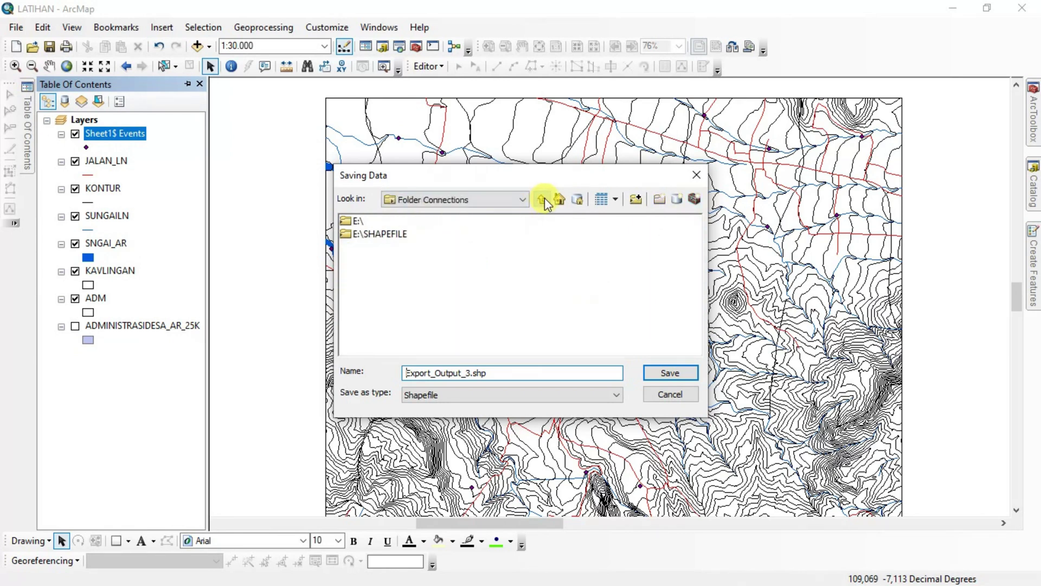
double_click(355, 220)
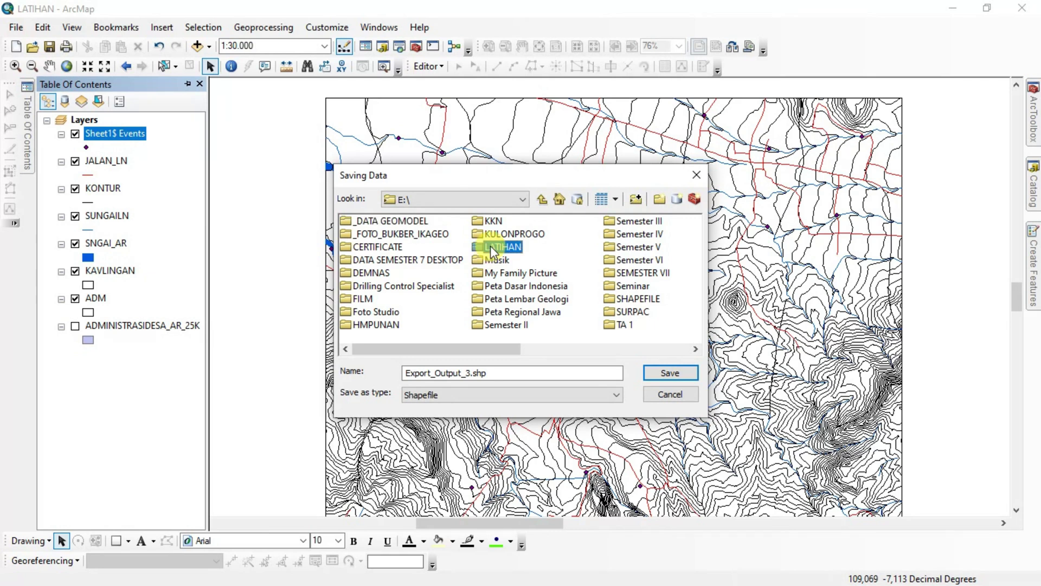
double_click(491, 246)
double_click(359, 234)
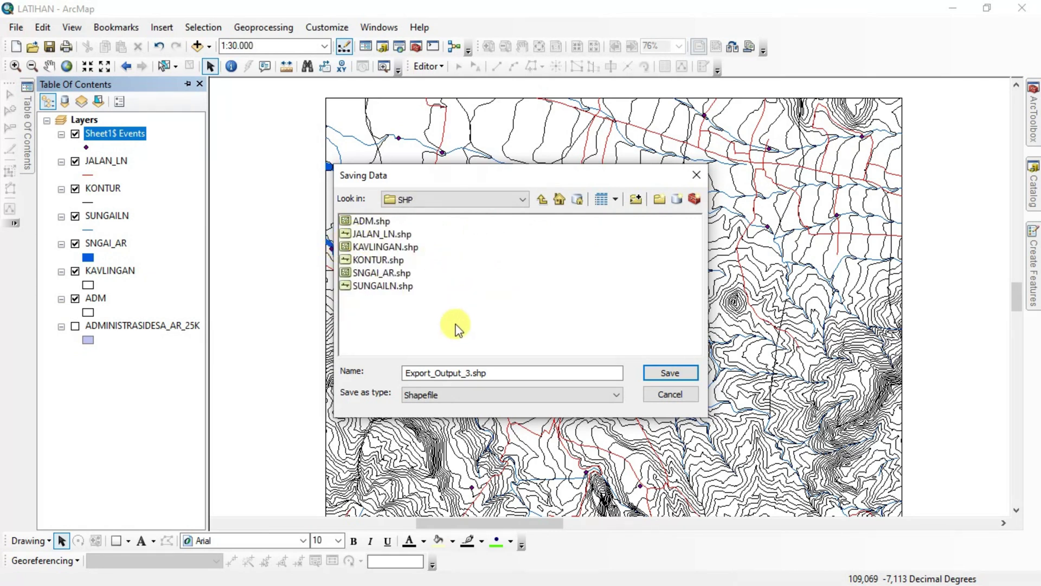
Name the shapefile KOORDINAT_LAPANGAN, export all features and add the result to the map as a layer
double_click(494, 372)
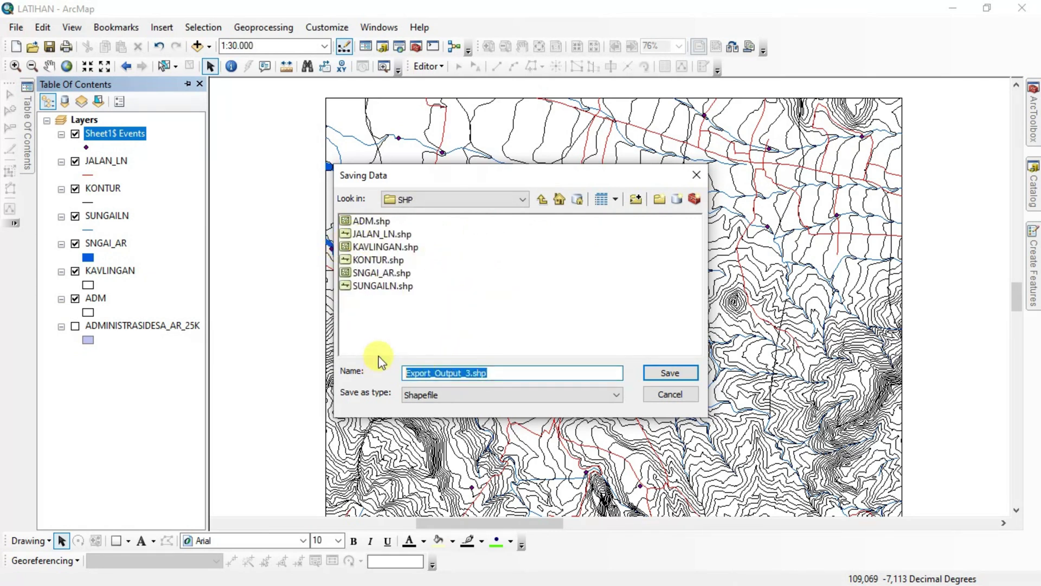
type("KOORDINAT_LAPANGAN")
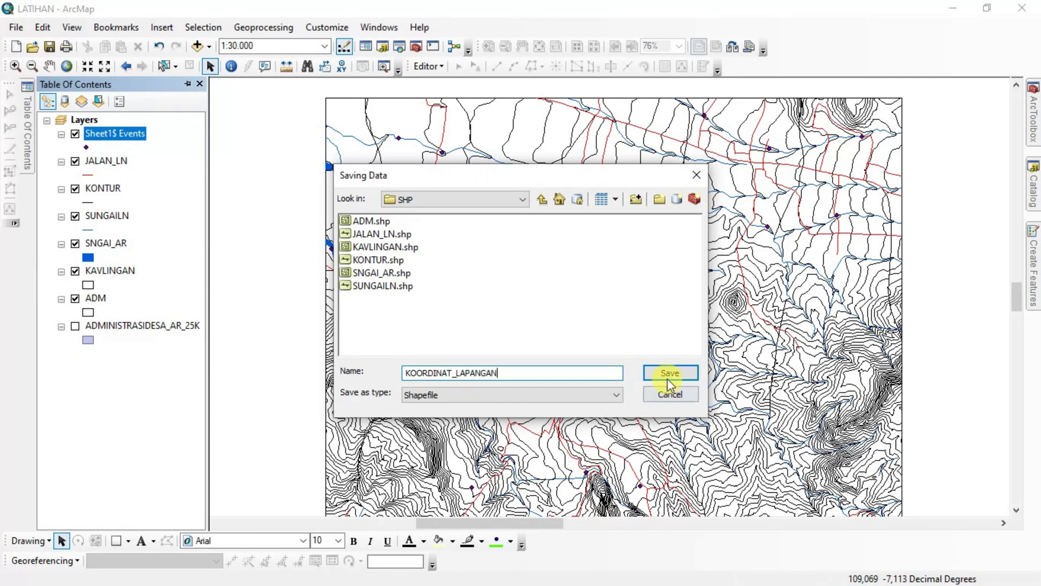
left_click(684, 375)
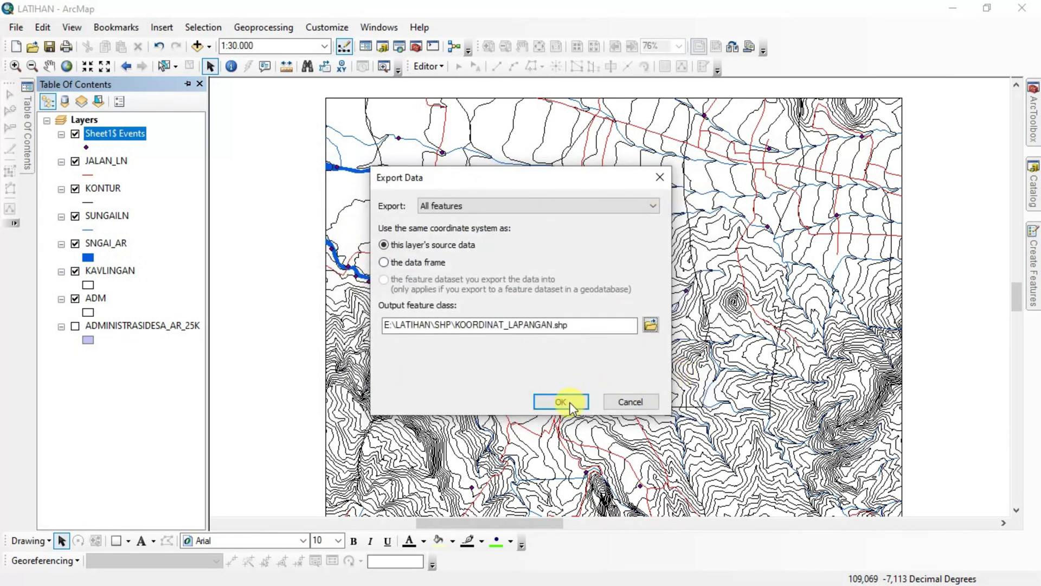
left_click(561, 401)
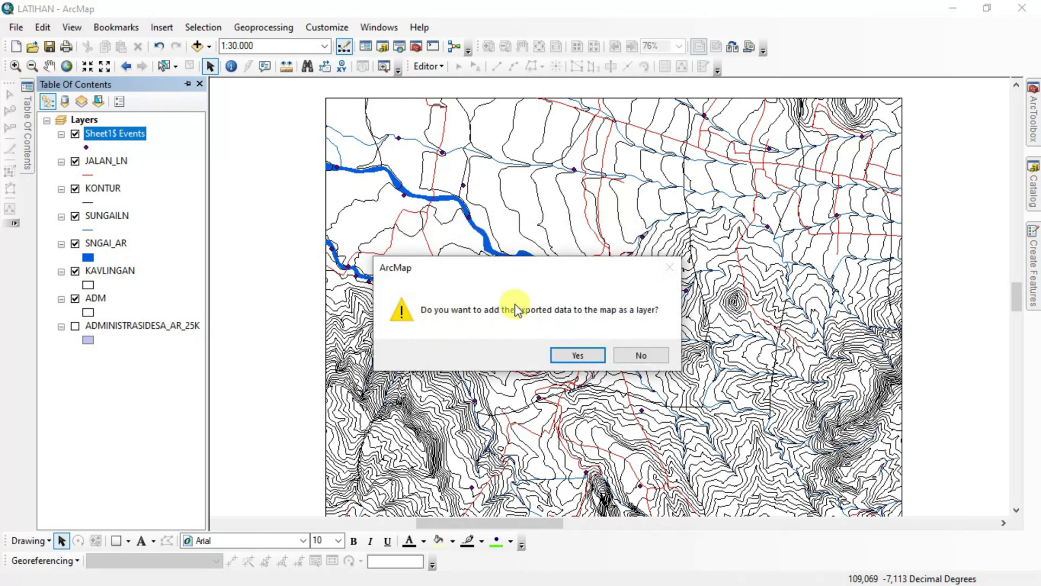
left_click(577, 355)
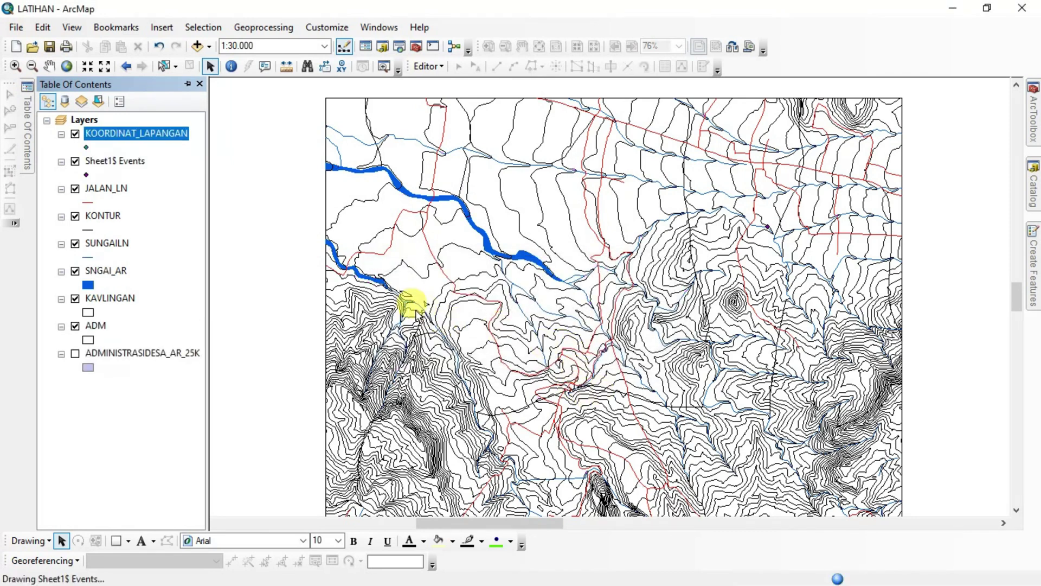
Remove the Sheet1$ Events layer from the map
left_click(102, 162)
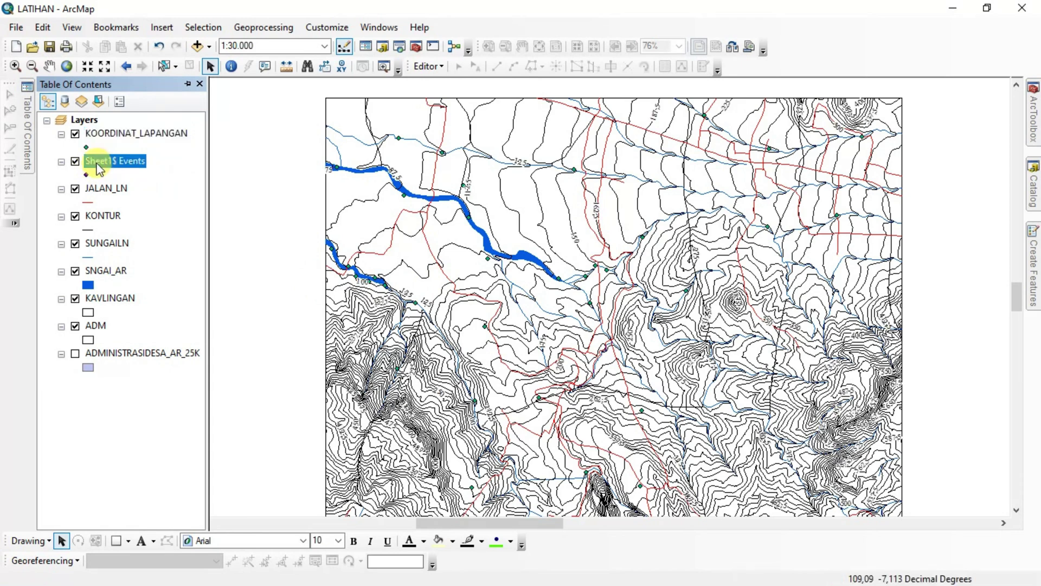
right_click(123, 164)
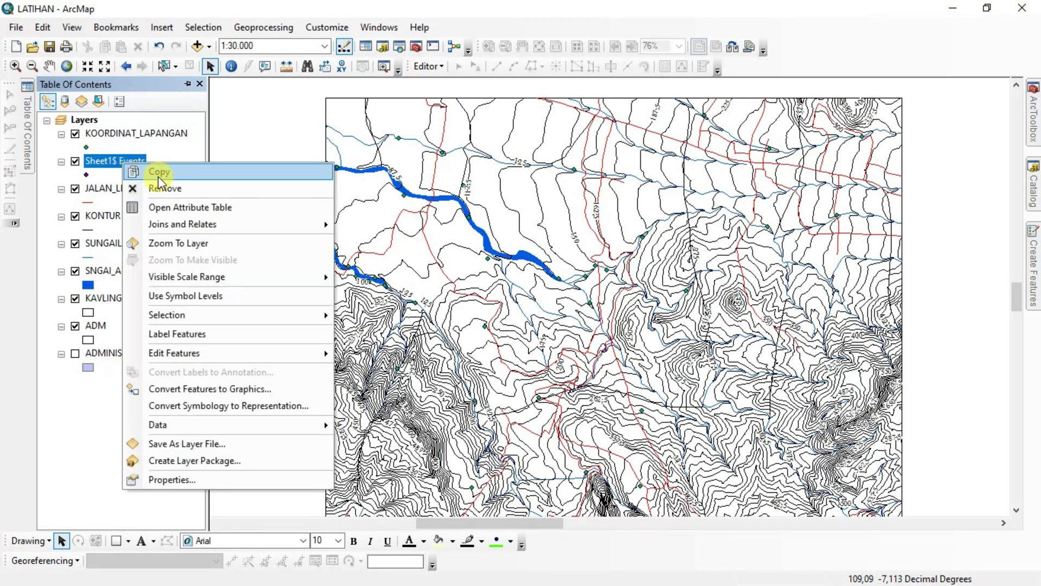
left_click(200, 190)
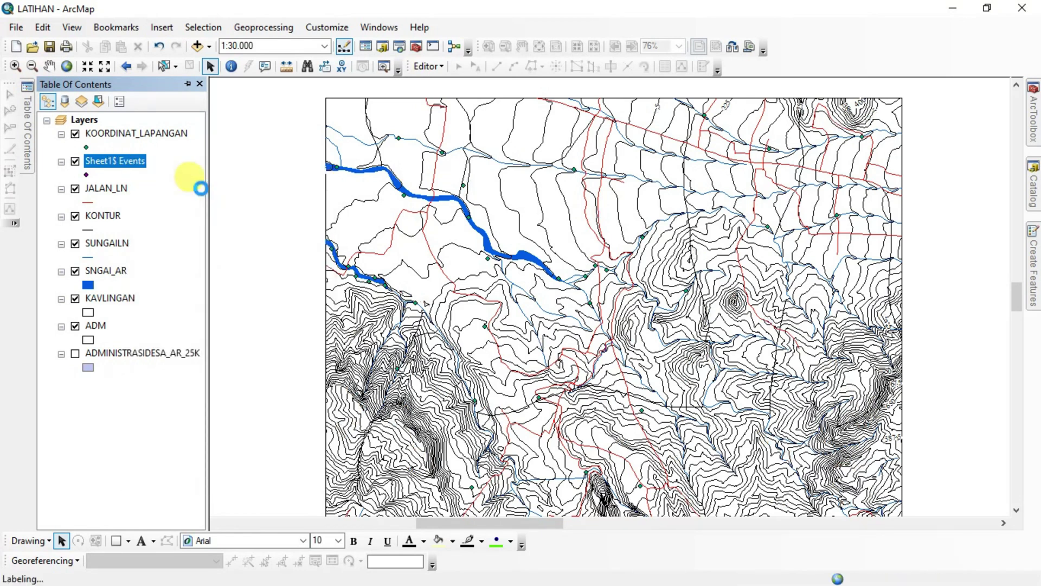
Open the attribute table of the KOORDINAT_LAPANGAN layer and view the fields after STRIKE and DIP
right_click(108, 135)
left_click(179, 160)
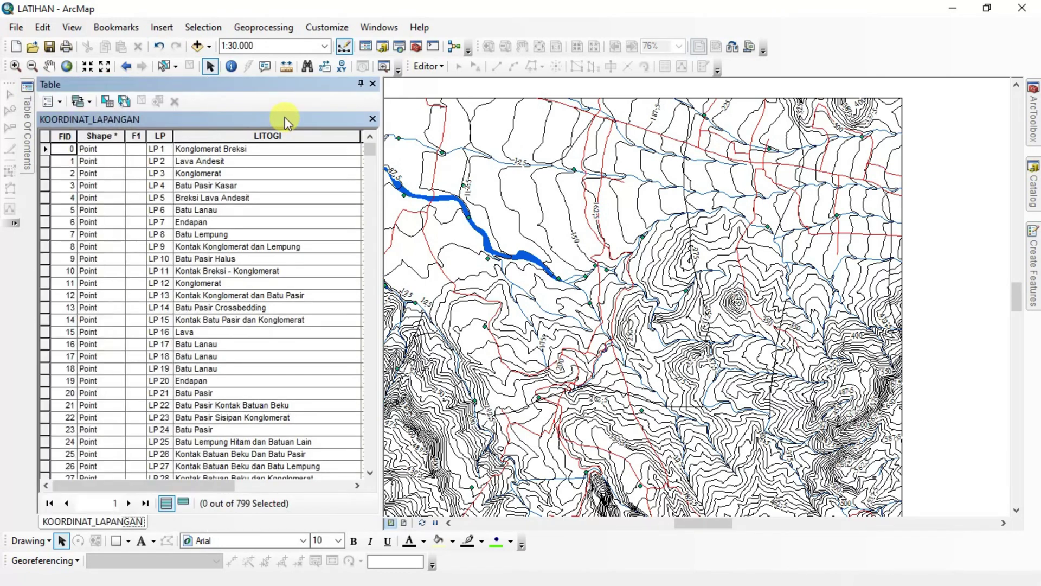
left_click_drag(152, 485, 229, 493)
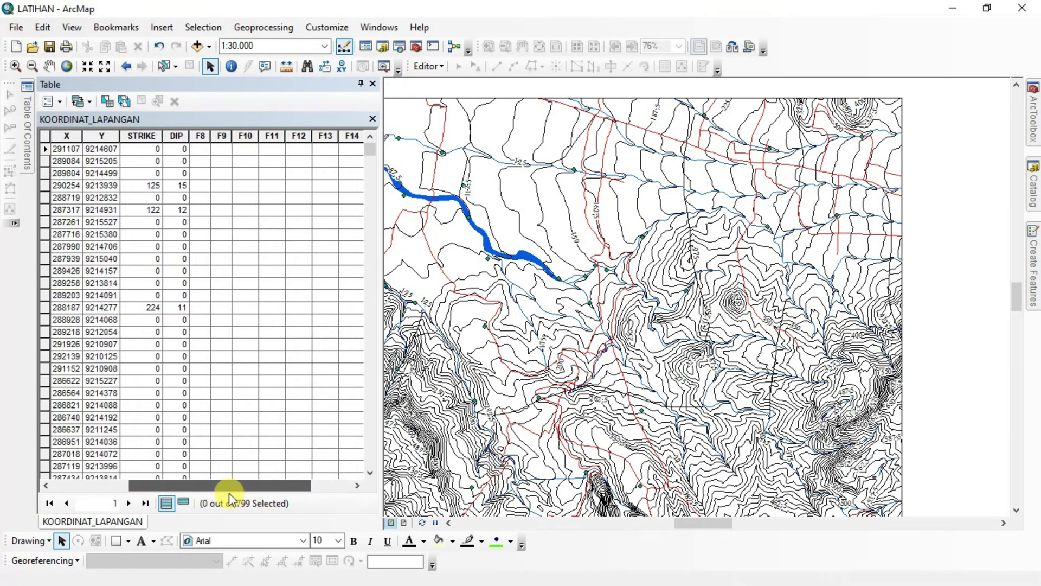
Delete the empty fields F8 and F9 from the KOORDINAT_LAPANGAN attribute table
left_click(200, 135)
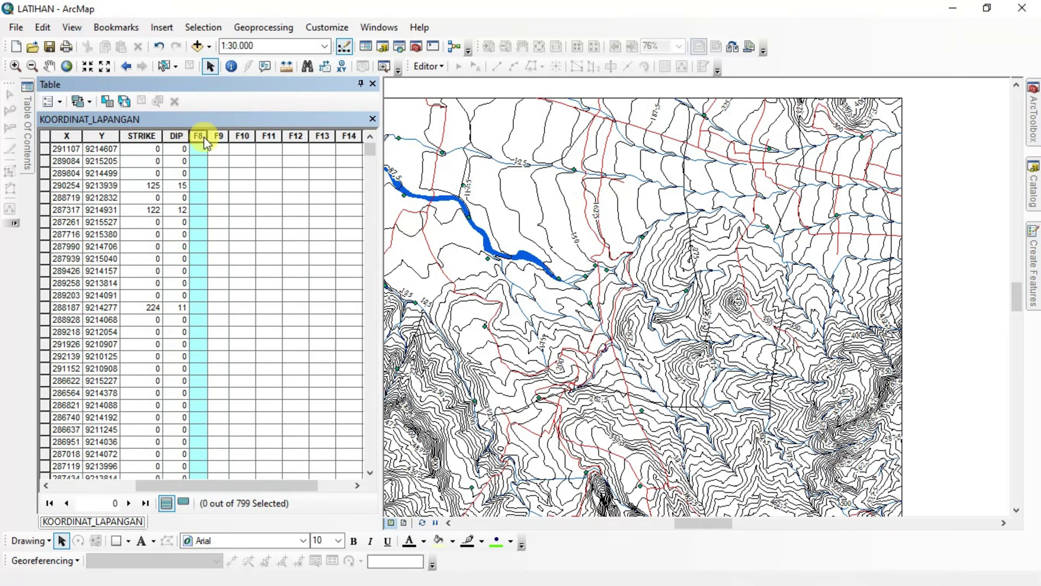
right_click(199, 142)
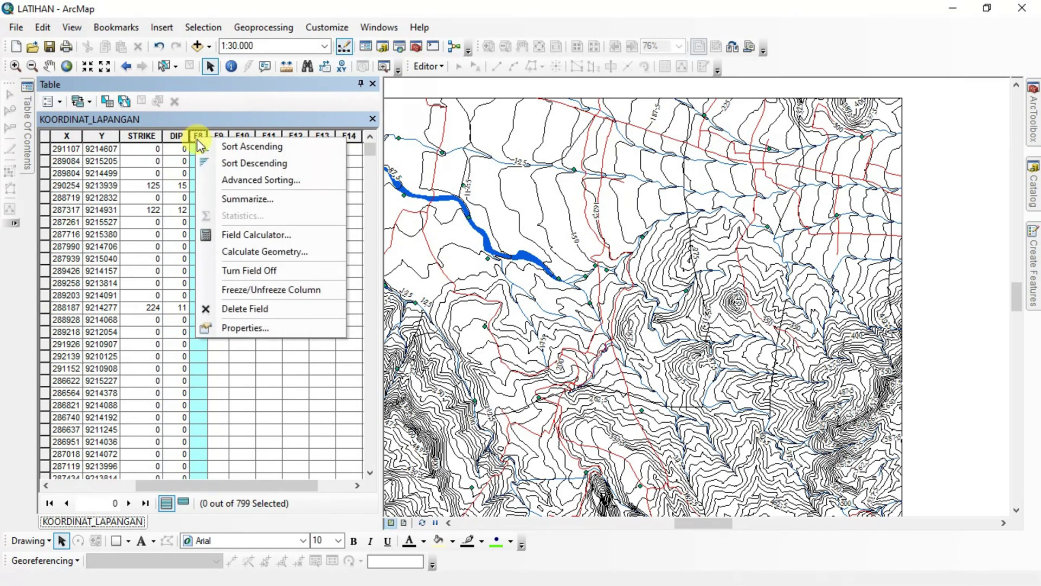
left_click(262, 309)
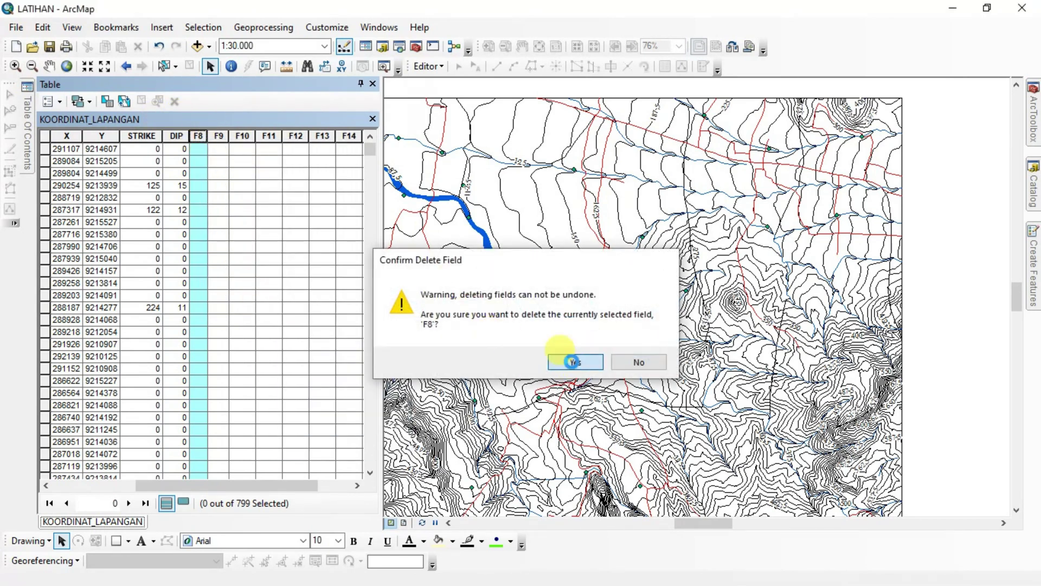
left_click(571, 362)
right_click(202, 136)
left_click(260, 310)
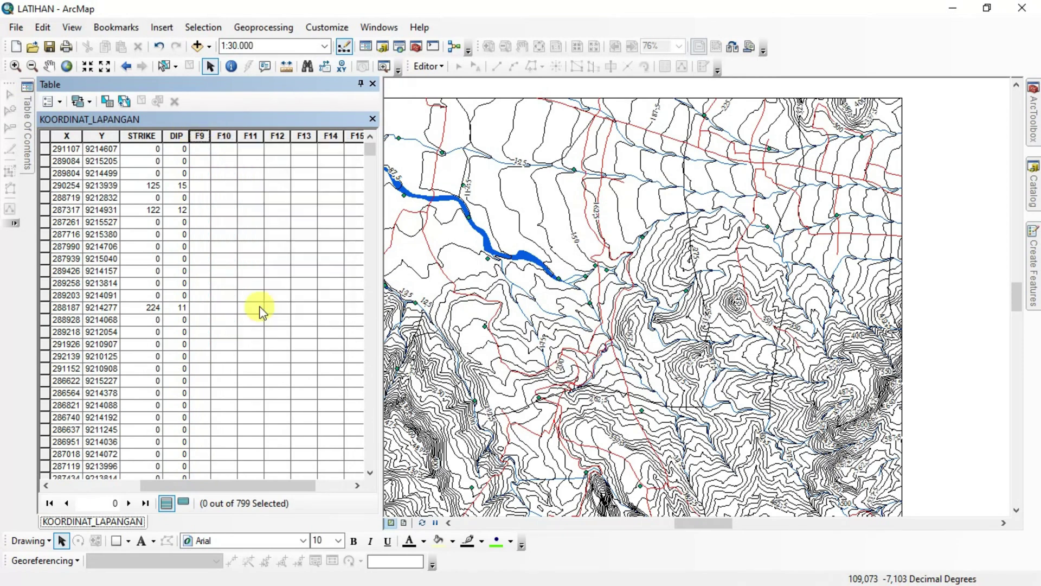
left_click(569, 360)
Delete the empty fields F10 and F11 from the KOORDINAT_LAPANGAN attribute table
right_click(209, 139)
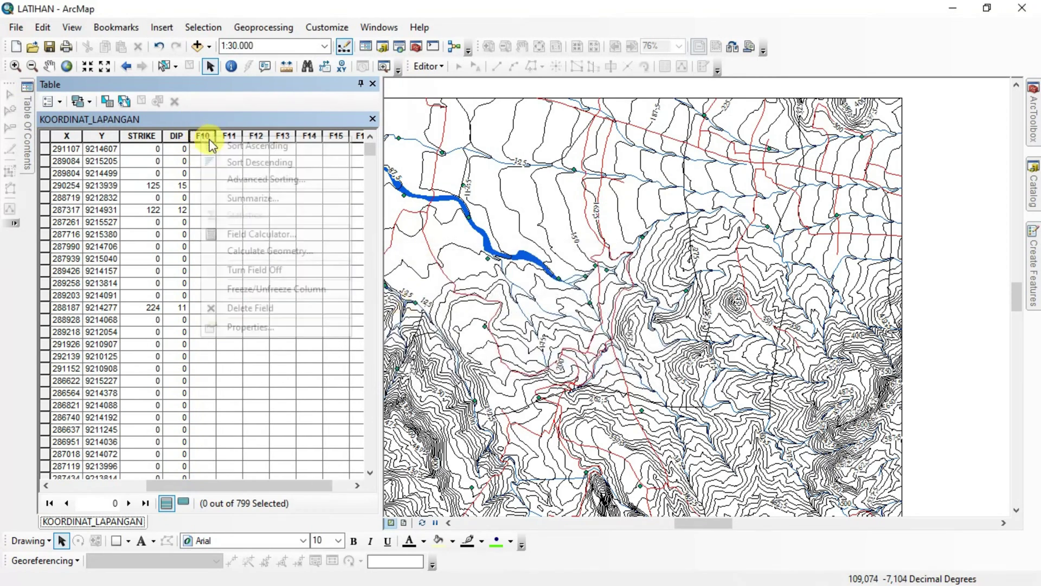
left_click(269, 304)
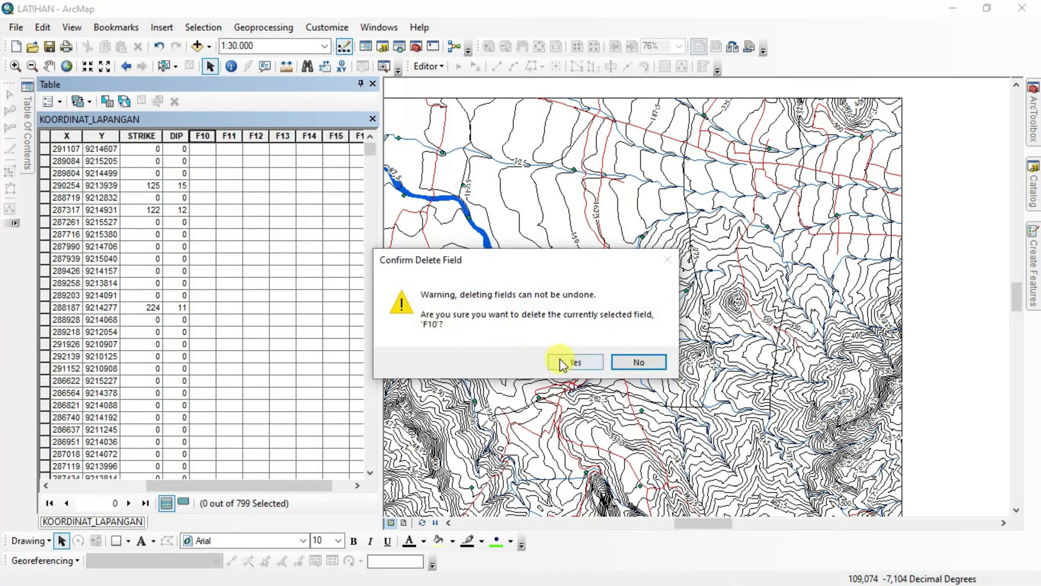
left_click(563, 364)
right_click(198, 135)
left_click(295, 307)
left_click(576, 361)
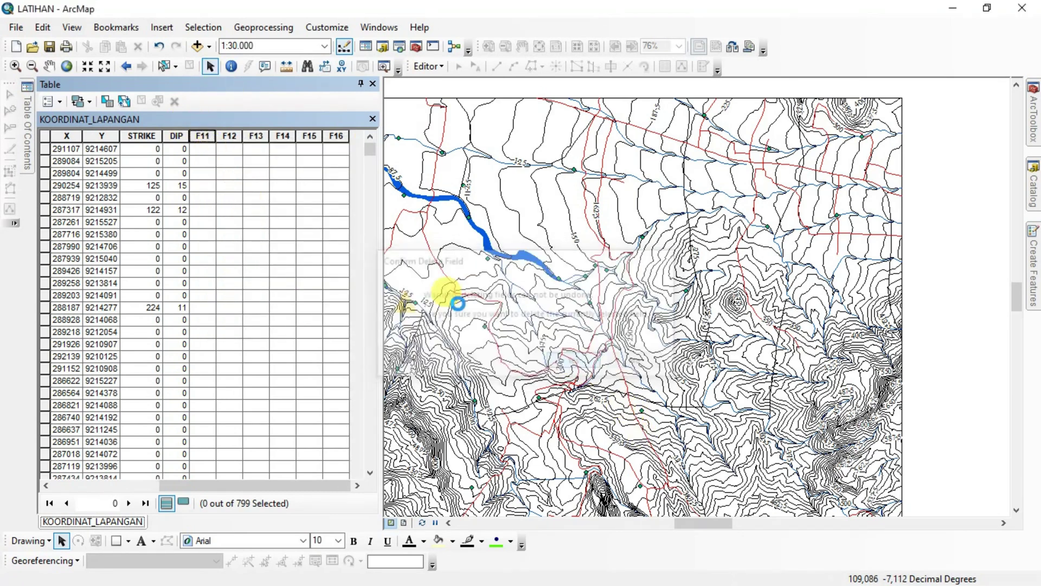
Delete the empty fields F12 and F13 from the KOORDINAT_LAPANGAN attribute table
right_click(202, 135)
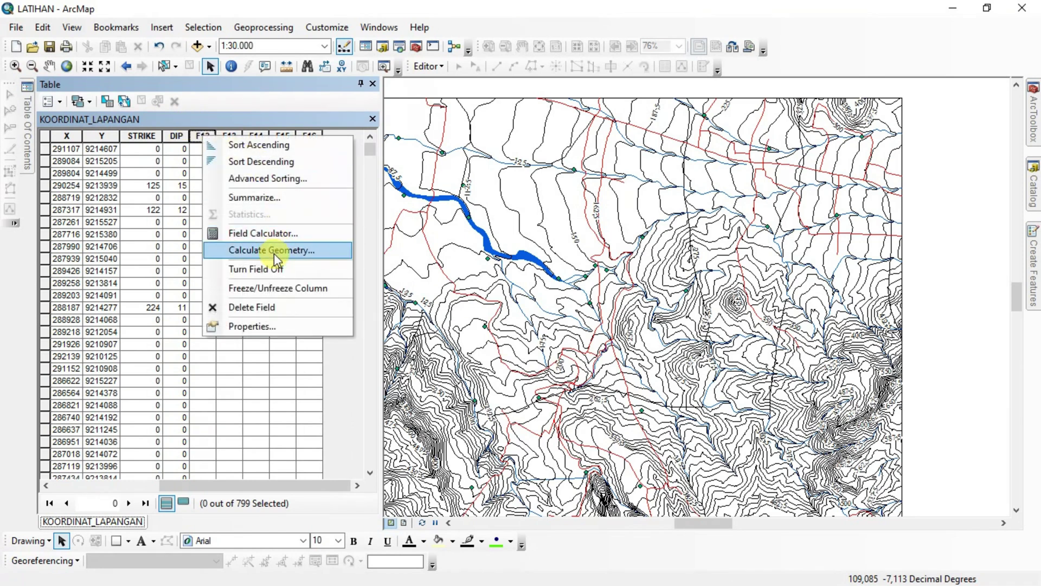
left_click(274, 307)
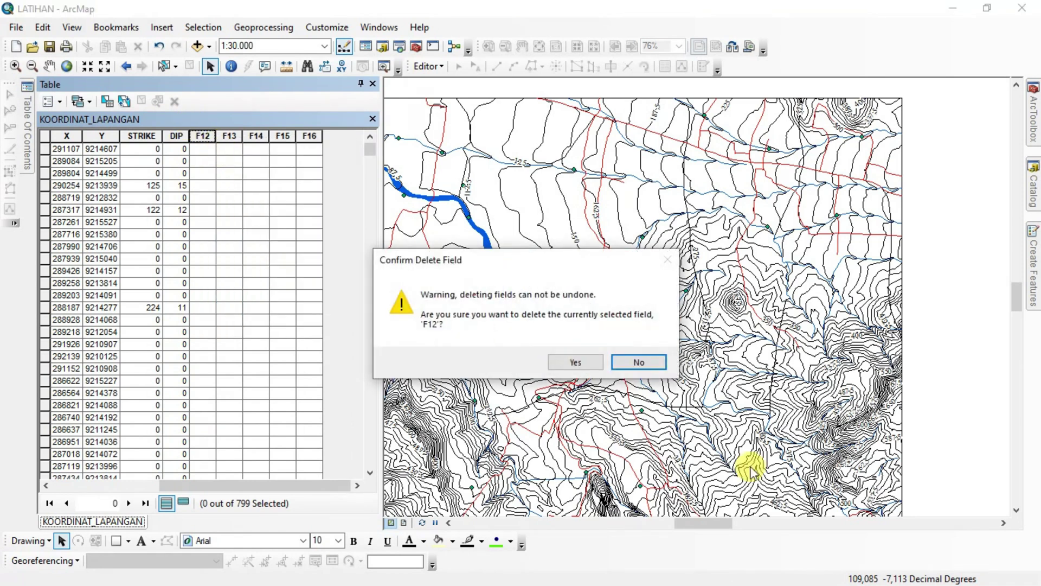
left_click(575, 361)
right_click(201, 136)
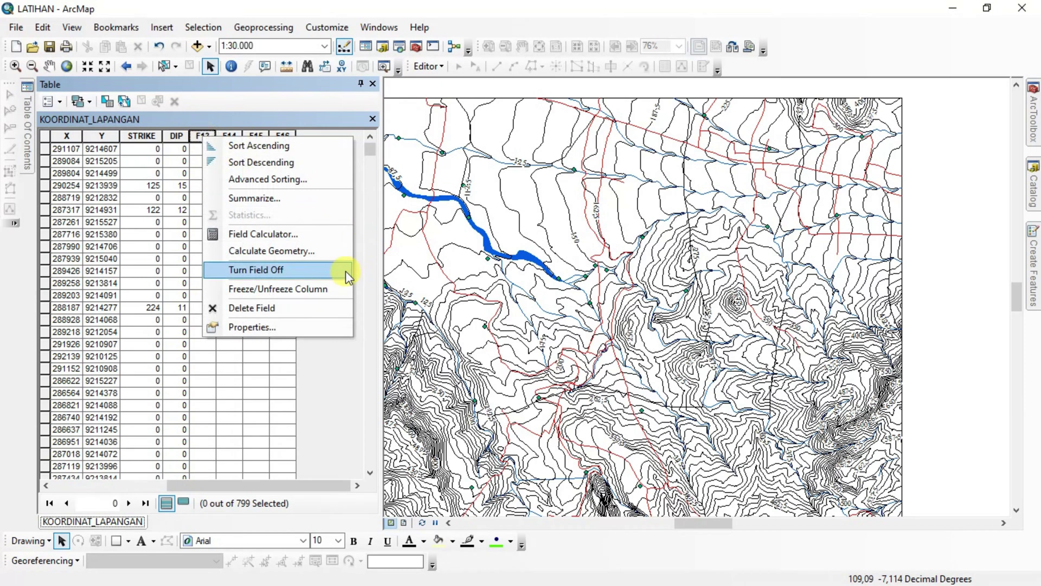
left_click(296, 314)
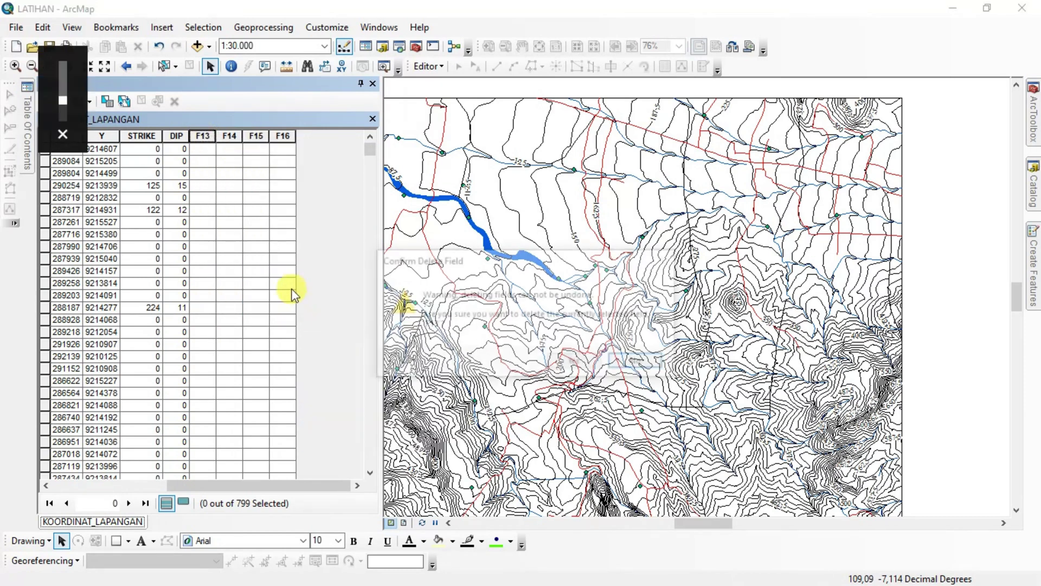
left_click(569, 363)
Delete the remaining empty fields F14, F15 and F16 after the DIP field in the attribute table
right_click(196, 137)
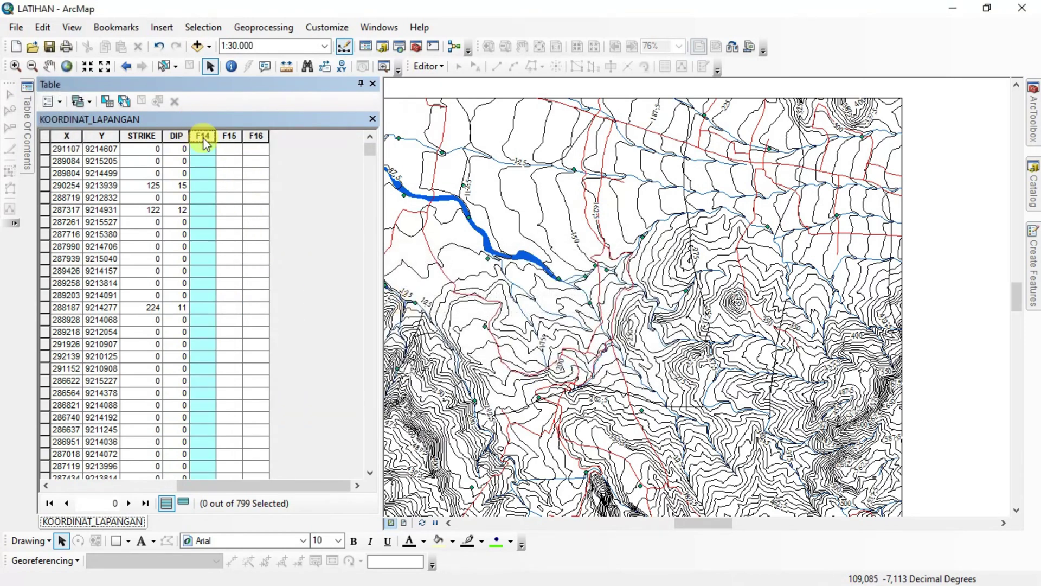
left_click(304, 310)
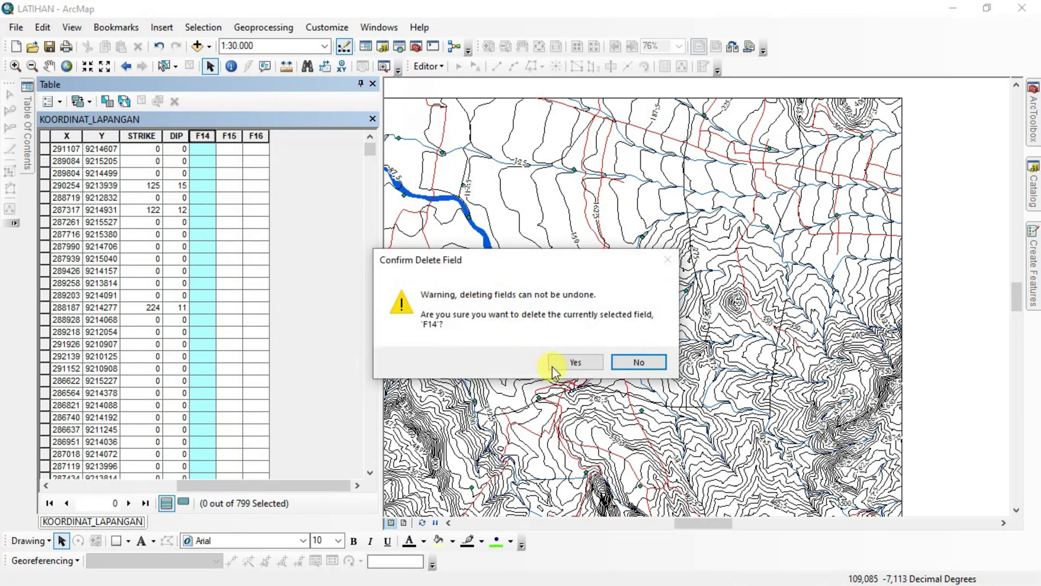
left_click(570, 362)
right_click(204, 136)
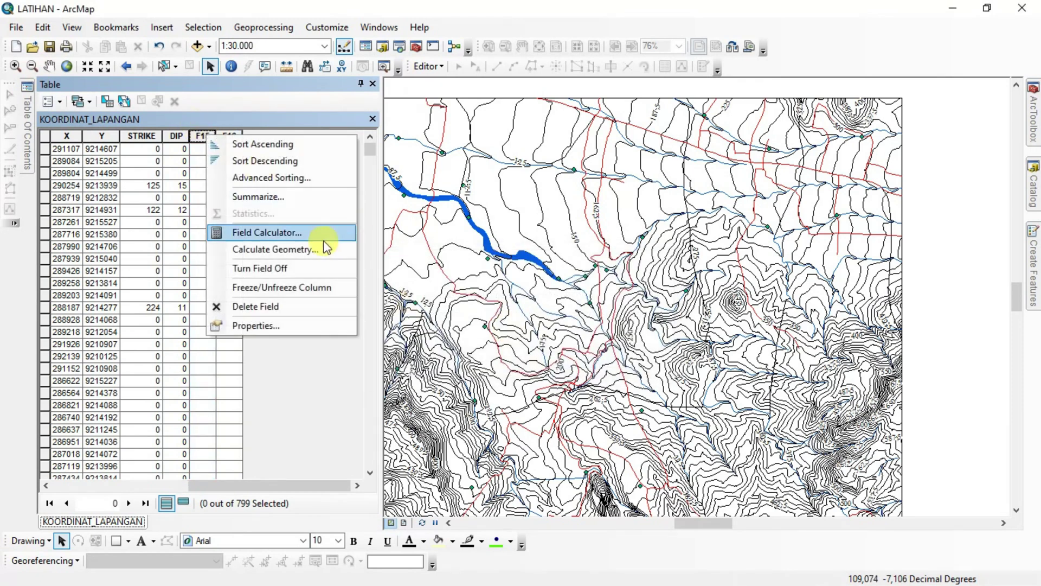
left_click(301, 306)
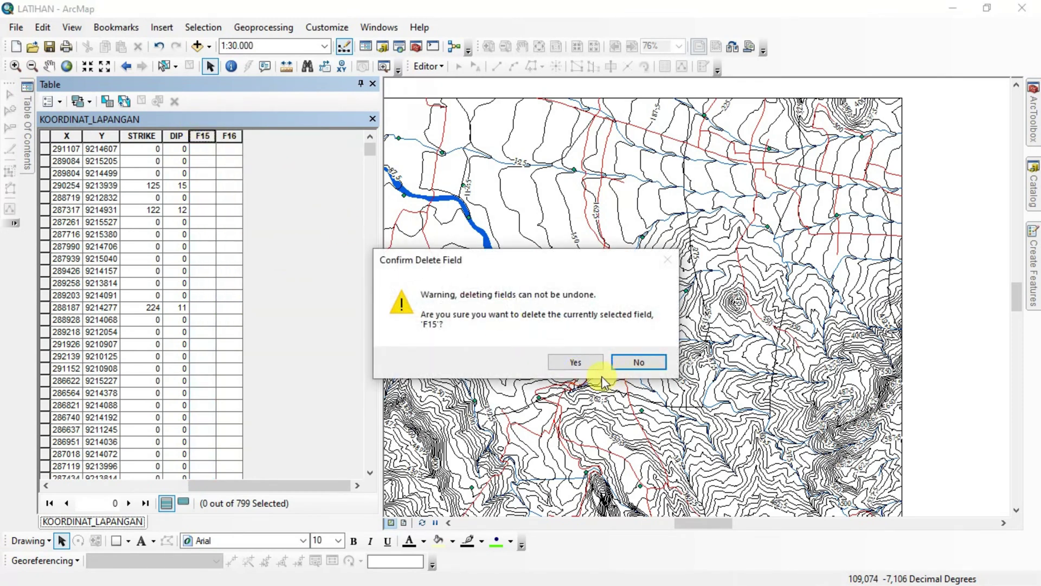
left_click(583, 362)
right_click(206, 134)
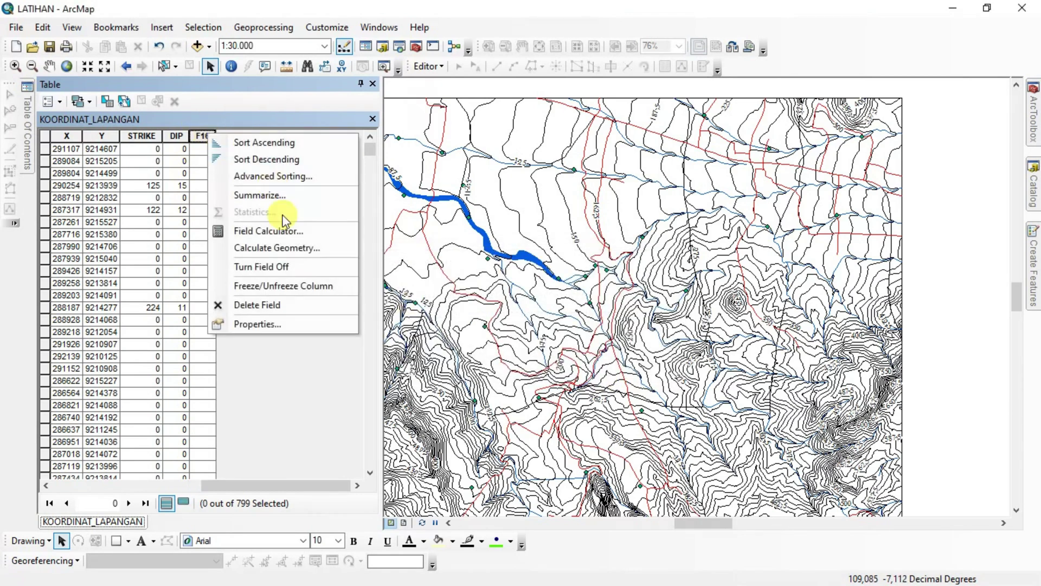
left_click(277, 304)
left_click(575, 363)
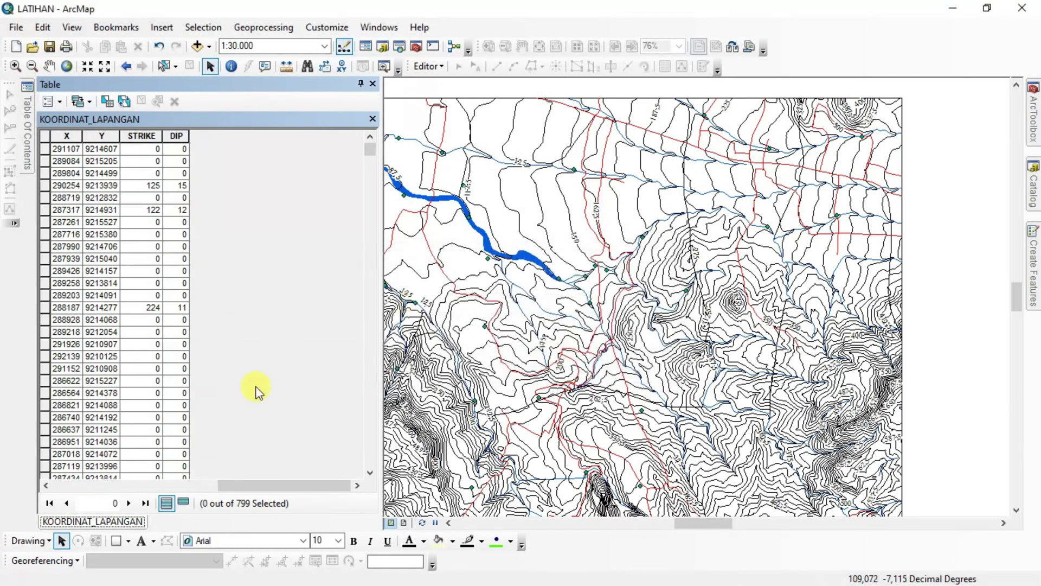
Look through the records at the F1 field between Shape and LP, and delete that empty field
left_click_drag(264, 487, 77, 485)
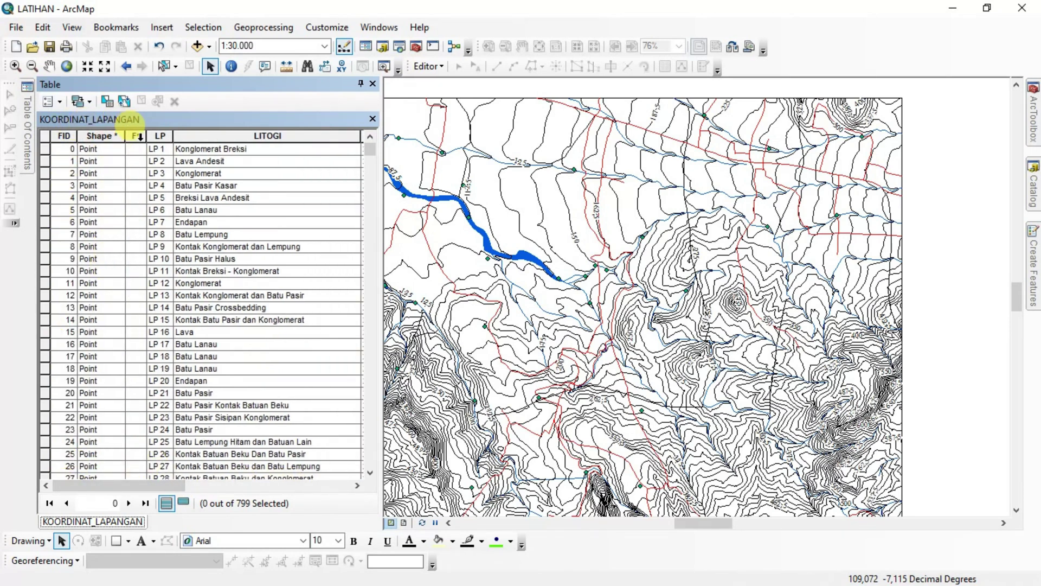
scroll(138, 169, "down", 16)
scroll(139, 181, "up", 13)
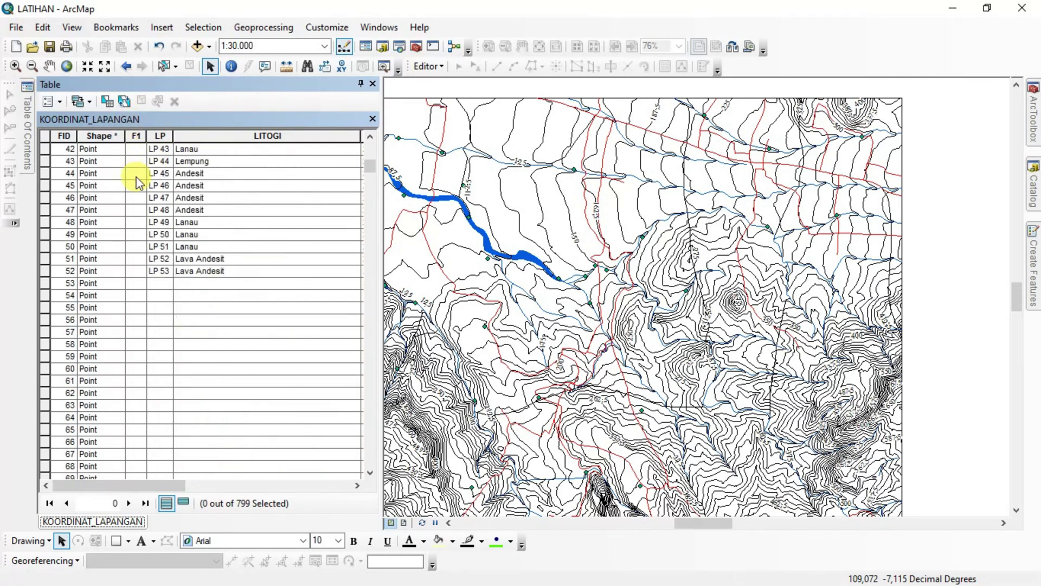
scroll(138, 168, "up", 3)
right_click(136, 136)
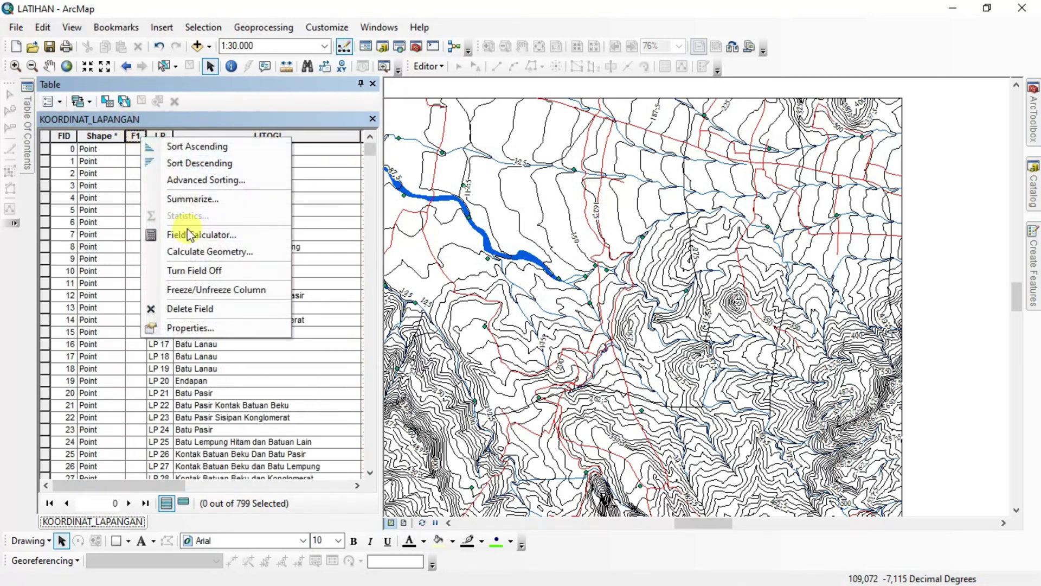
left_click(192, 304)
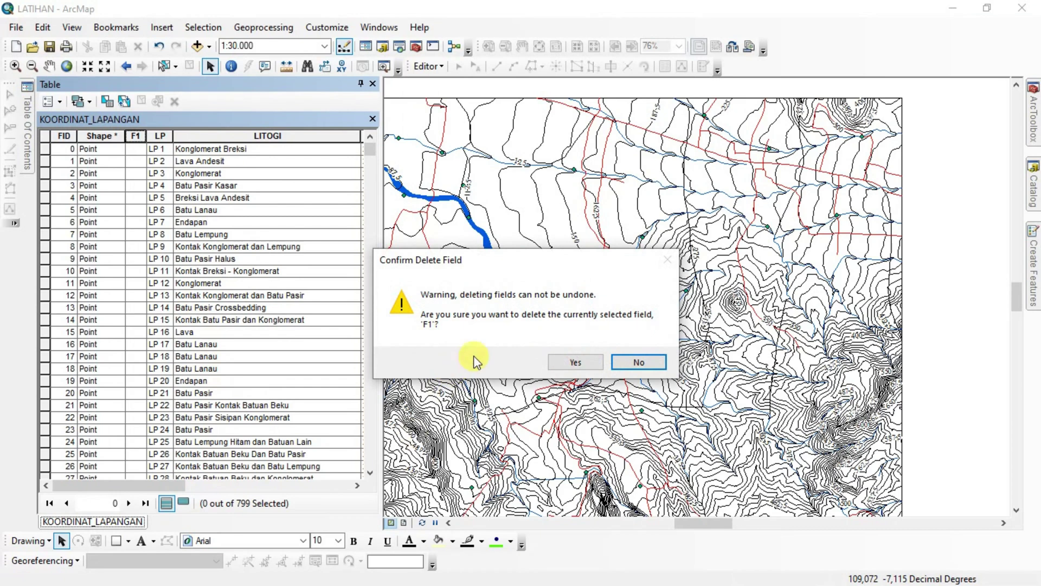
left_click(573, 362)
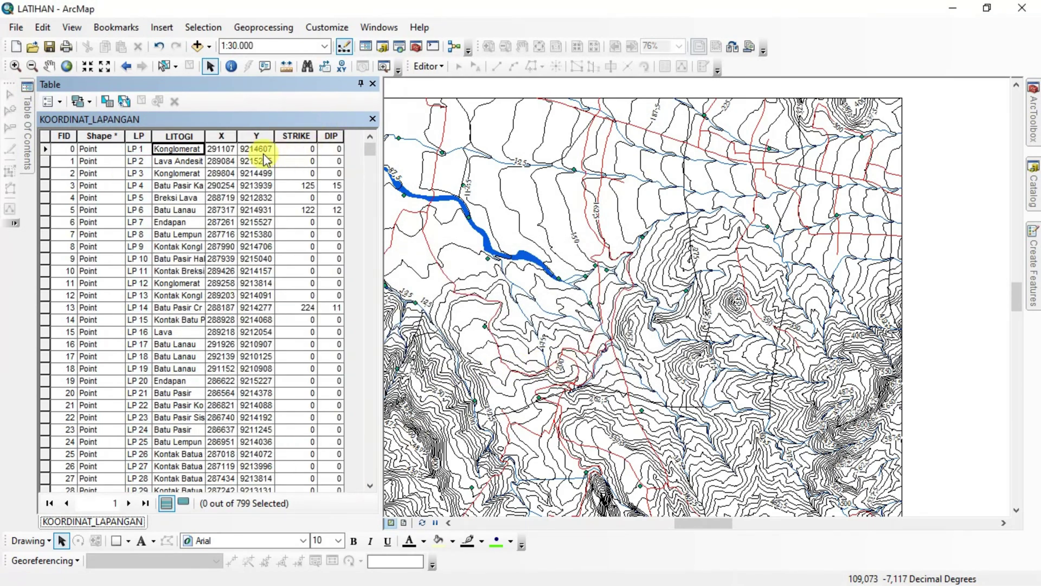
Check the X, Y and DIP columns of the cleaned attribute table and close the table
left_click(236, 136)
left_click(256, 135)
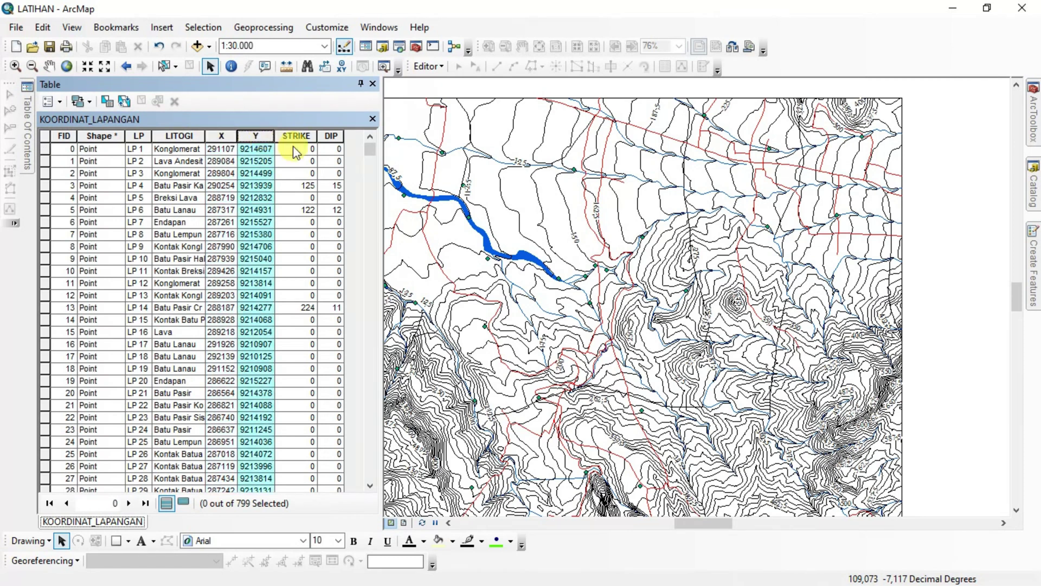
left_click(329, 136)
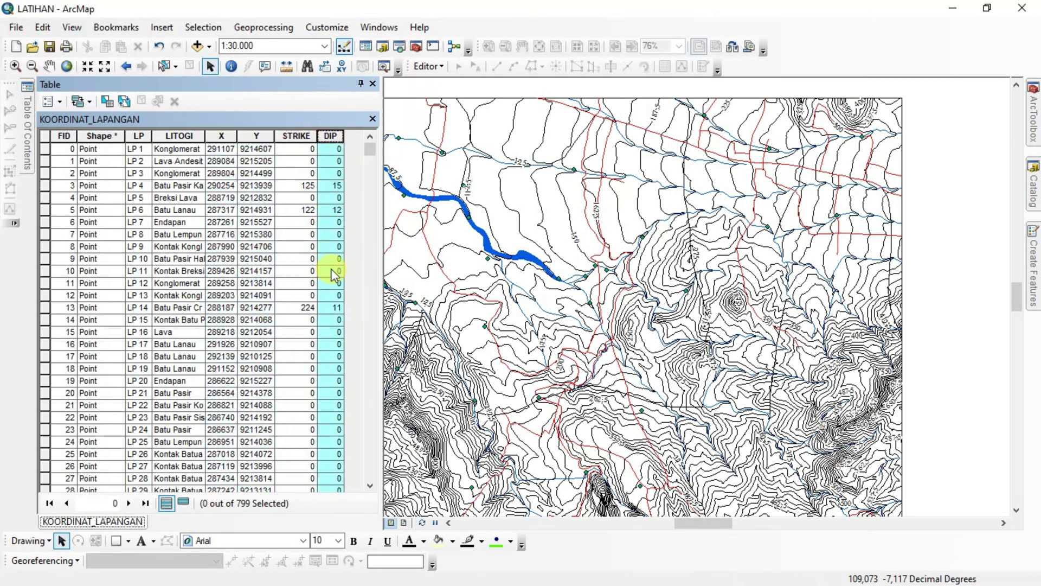
left_click(372, 83)
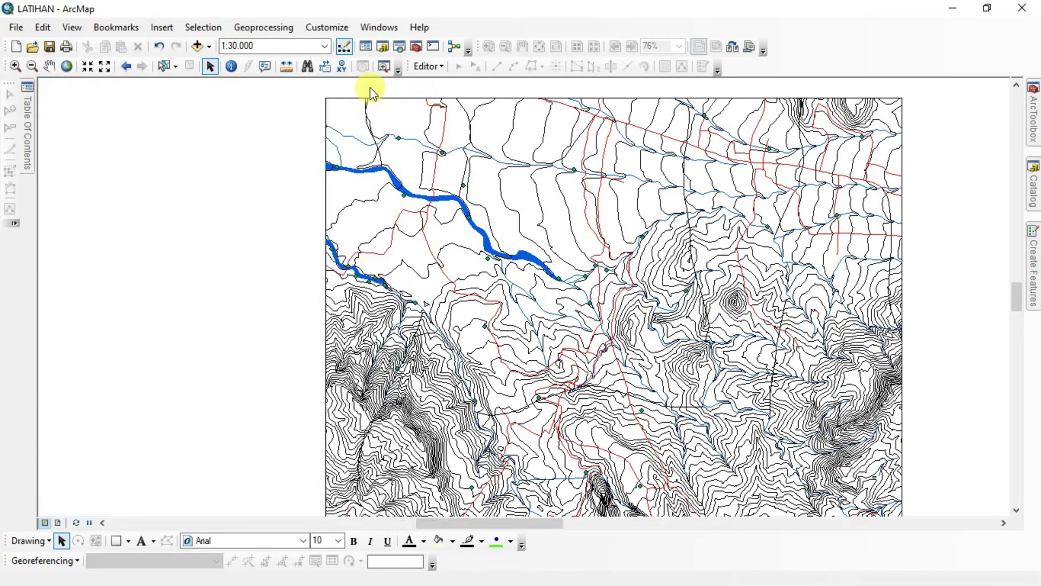
scroll(437, 201, "down", 2)
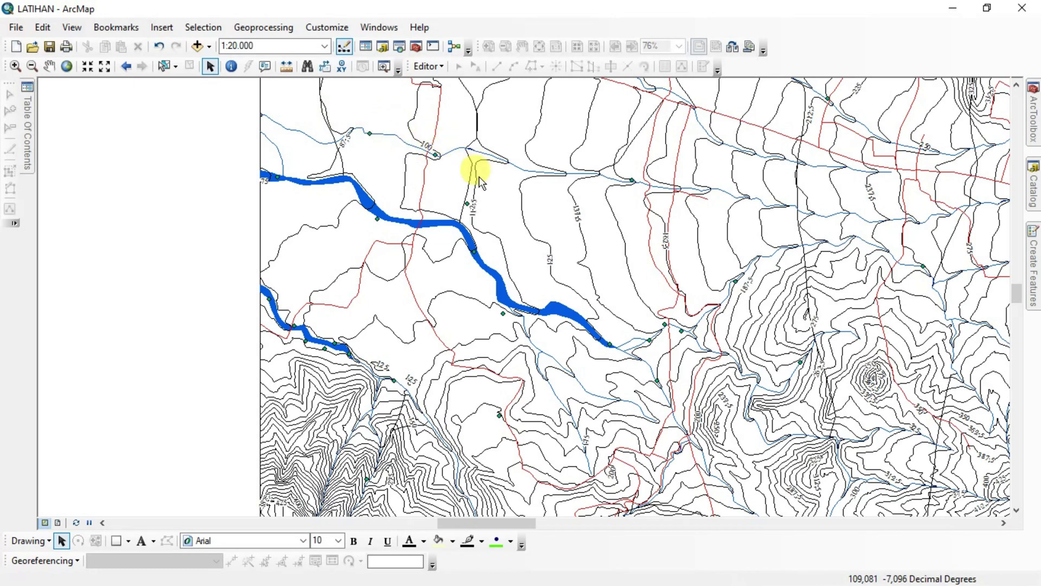
scroll(361, 160, "up", 2)
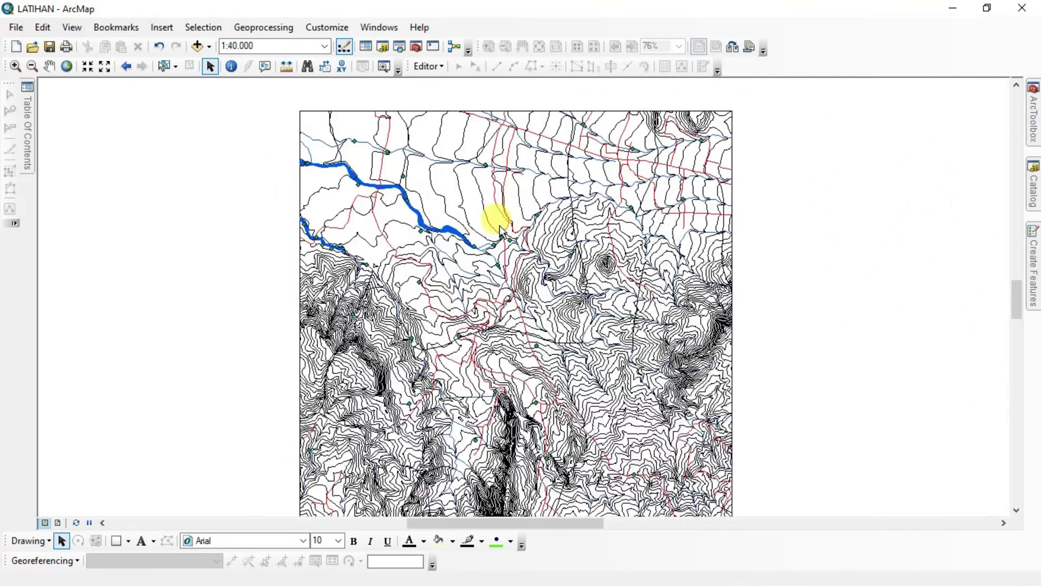
scroll(521, 263, "up", 1)
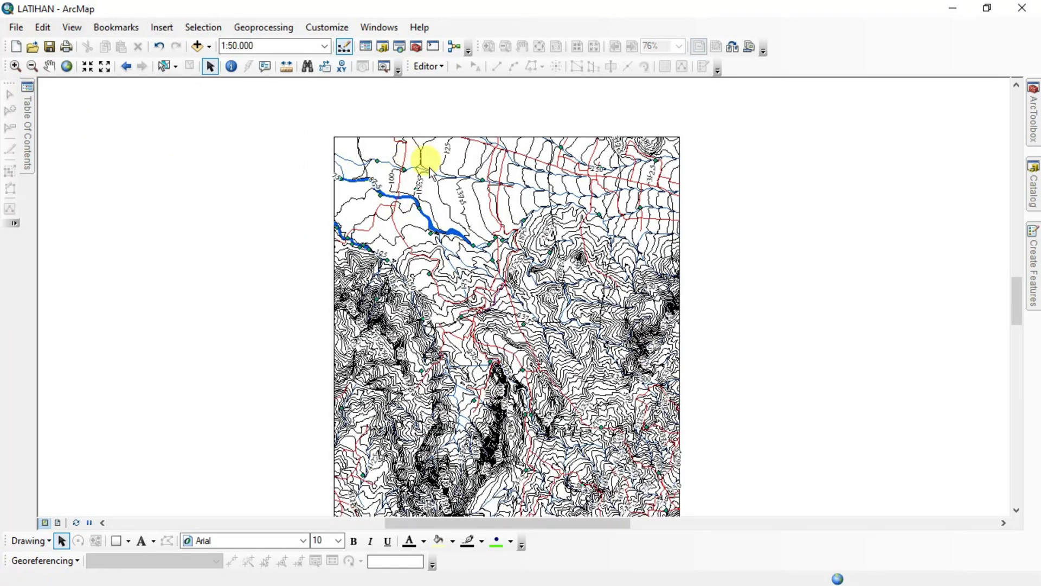
scroll(398, 166, "down", 1)
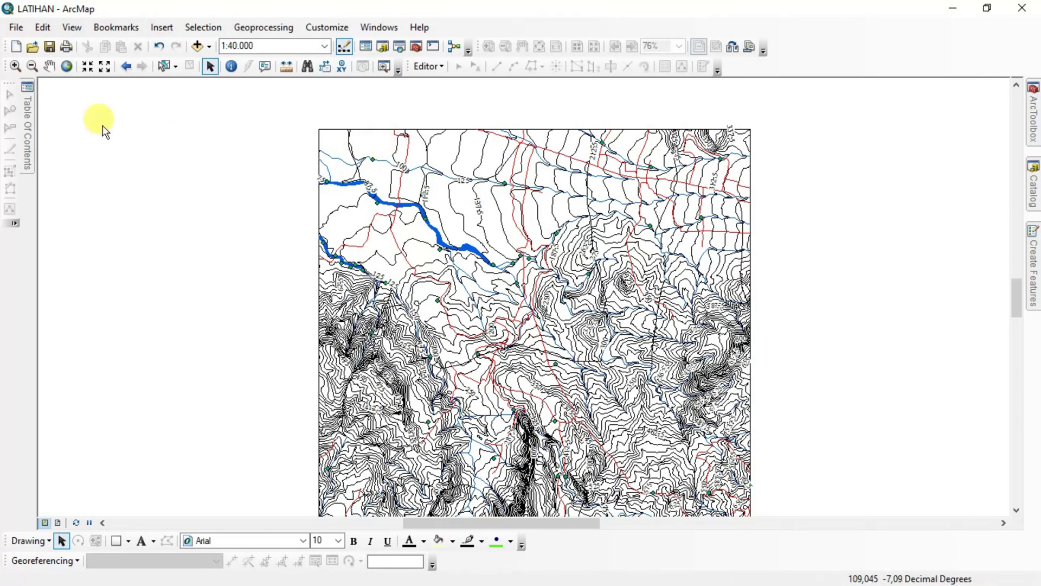
Open the KOORDINAT_LAPANGAN layer's properties and set its symbology to unique value categories based on the STRIKE field
mouse_move(31, 124)
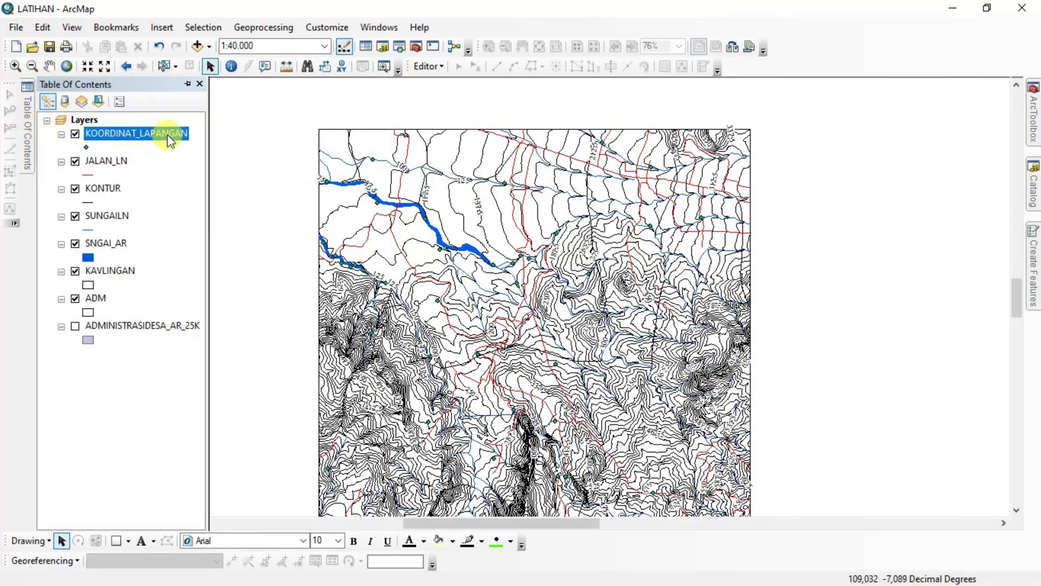
right_click(154, 142)
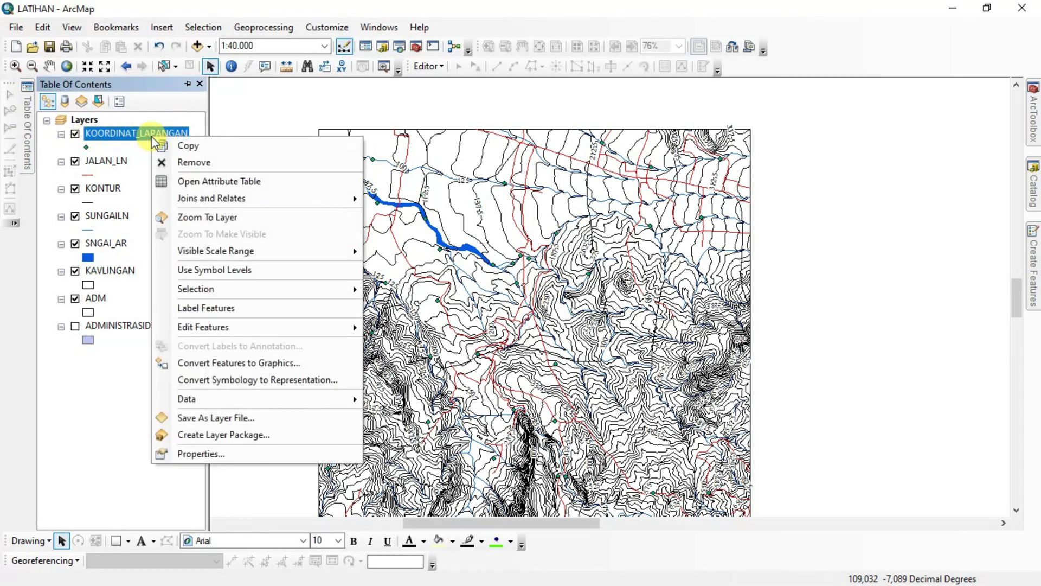
left_click(206, 455)
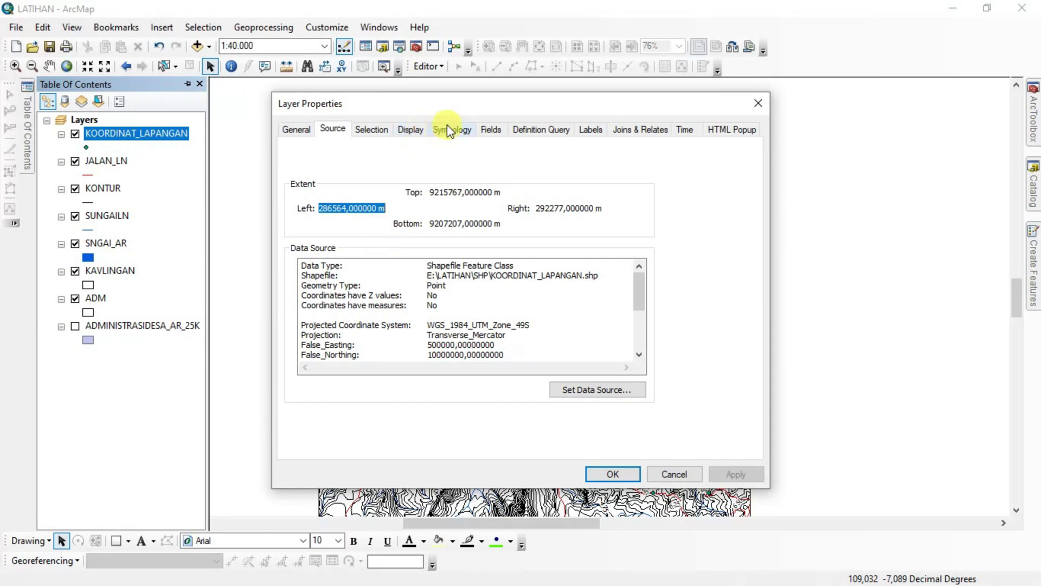
left_click(445, 130)
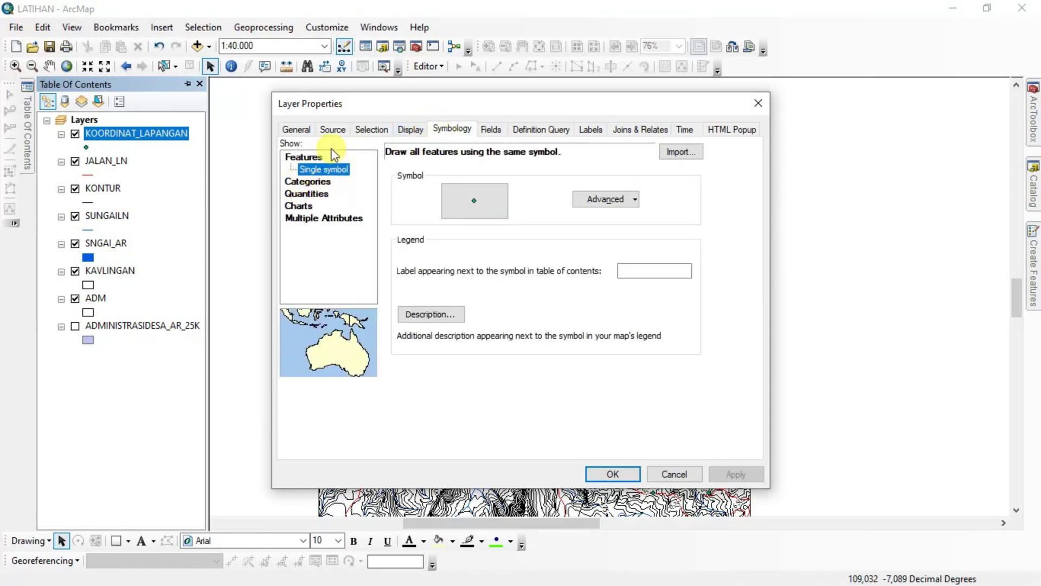
left_click(313, 183)
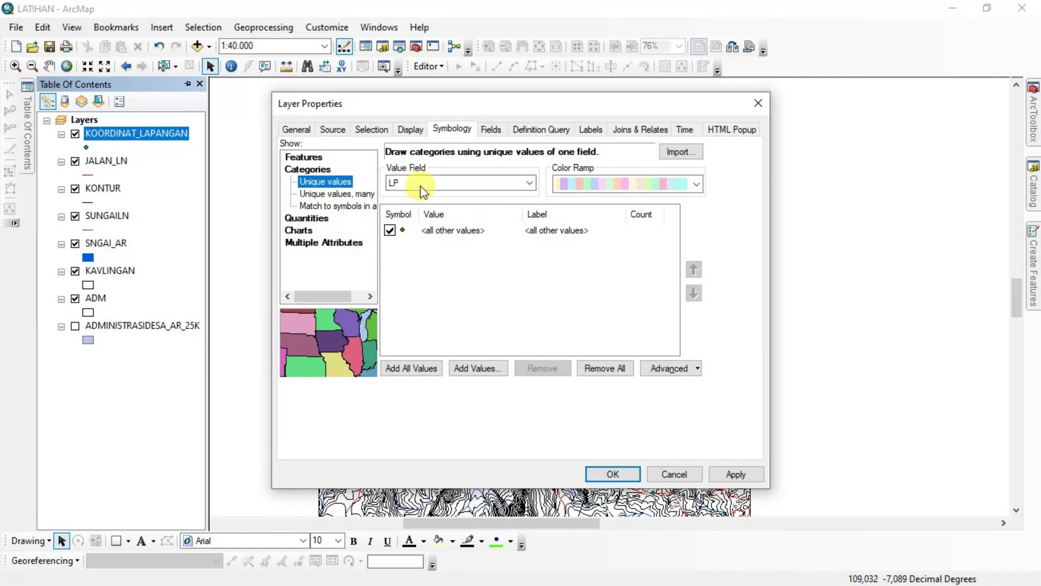
left_click(488, 184)
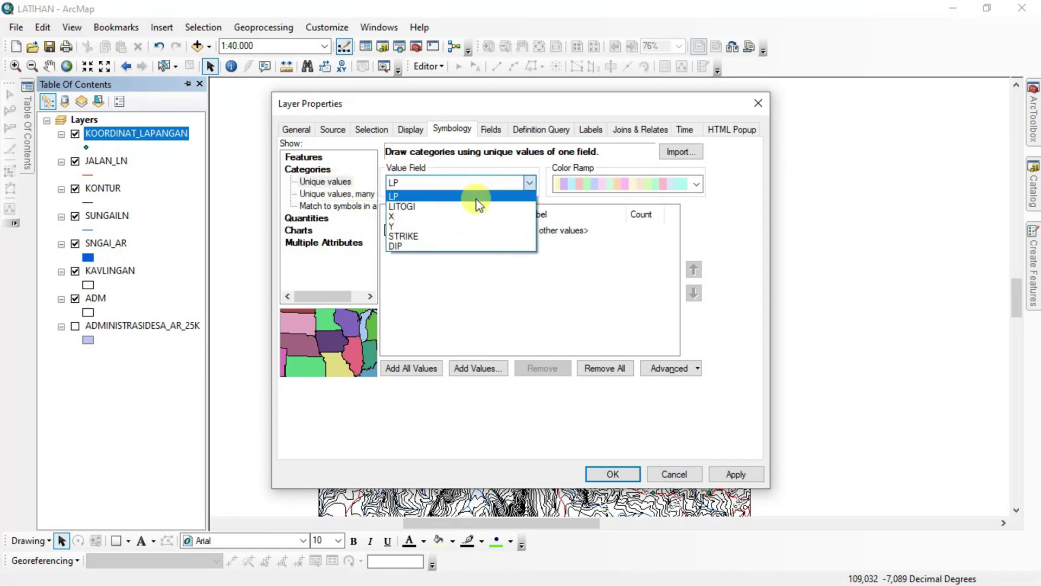
left_click(440, 237)
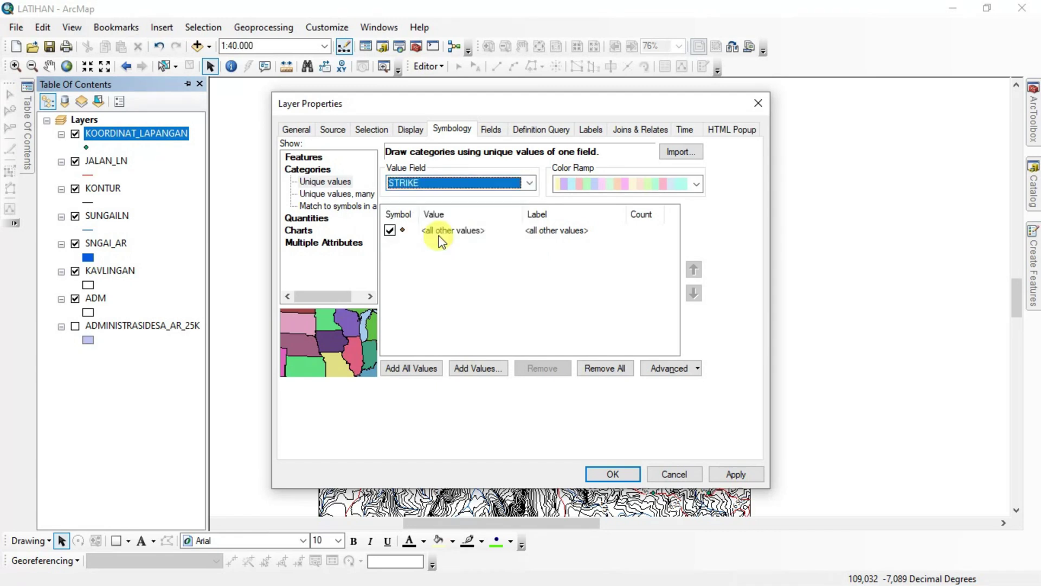
Exclude all other values from the symbology, add all STRIKE values and remove the value 0 from the categories
left_click(390, 231)
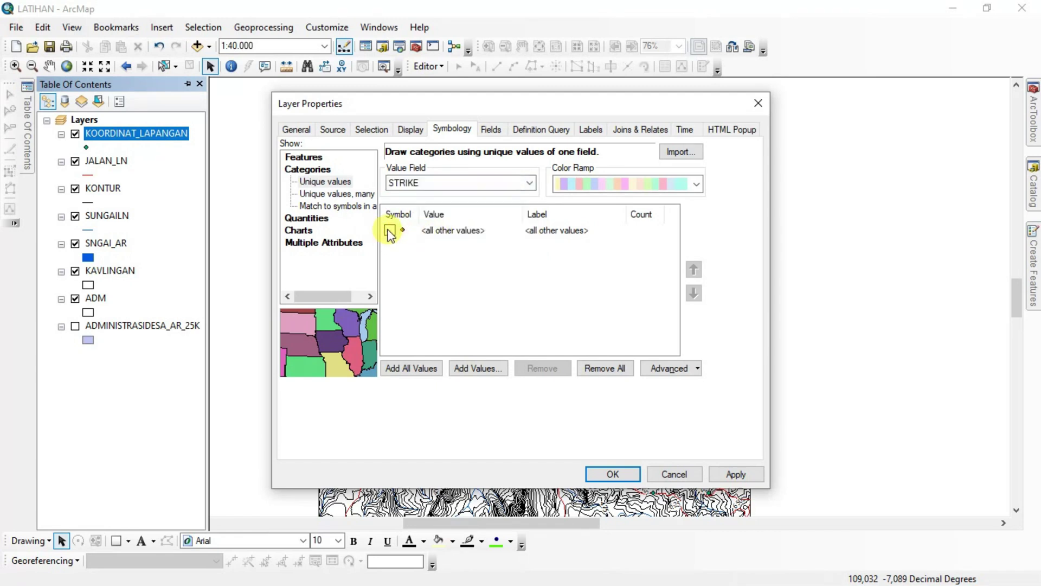
left_click(415, 372)
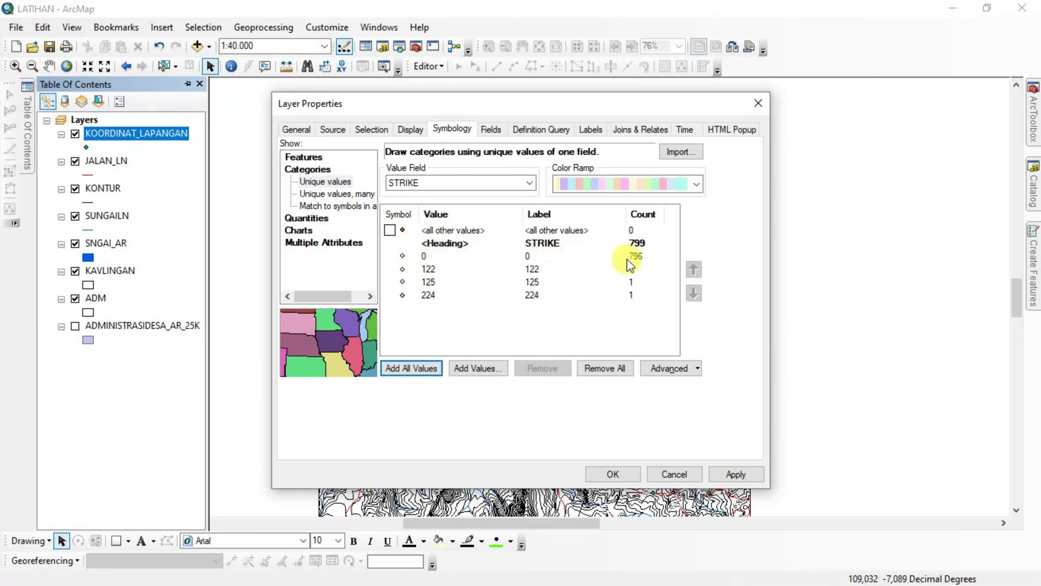
left_click(420, 256)
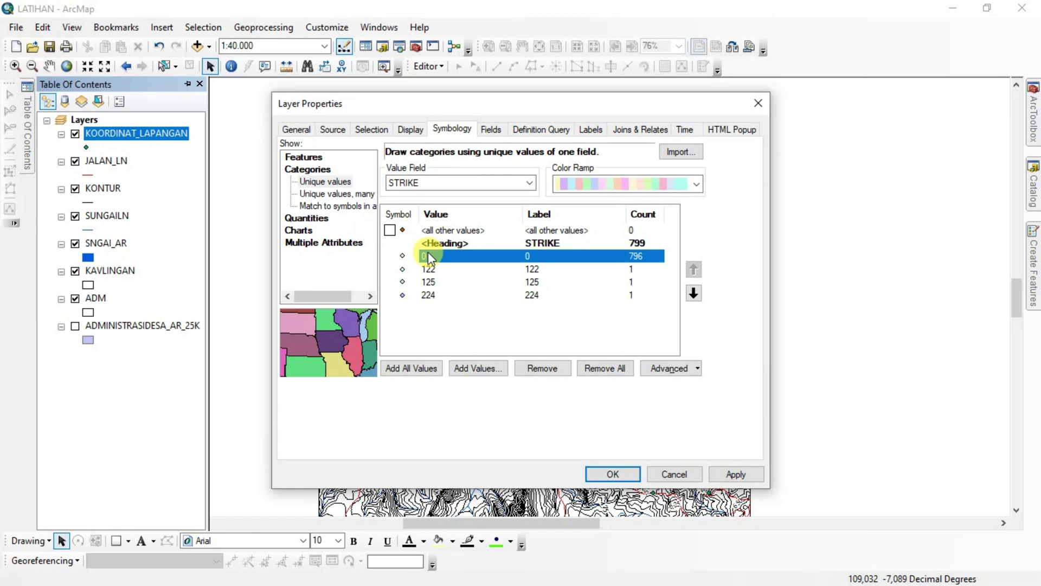
left_click(537, 361)
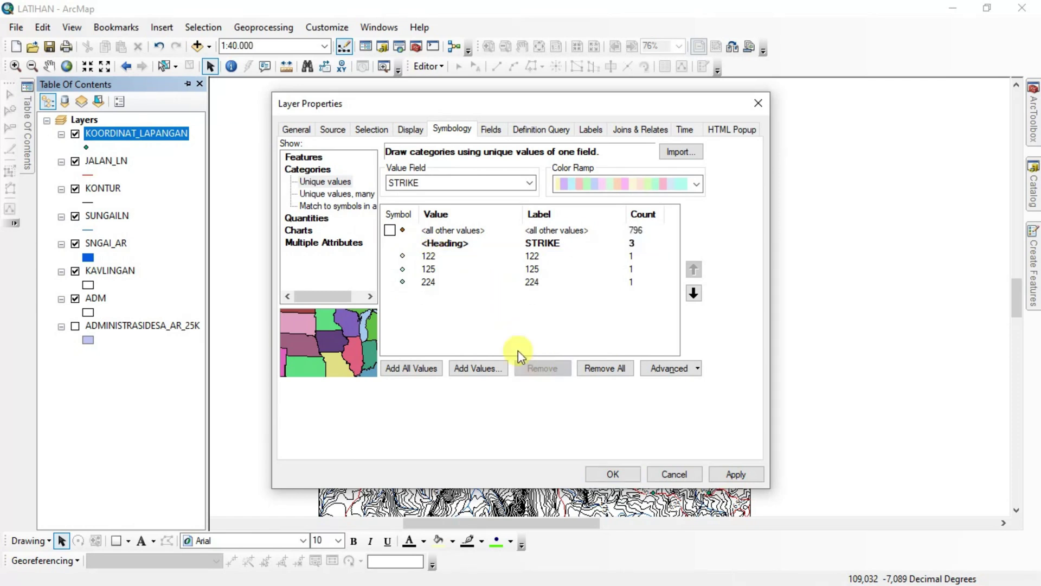
Group the STRIKE values 122, 125 and 224 into one category
left_click(436, 257)
left_click(441, 284)
left_click(435, 256)
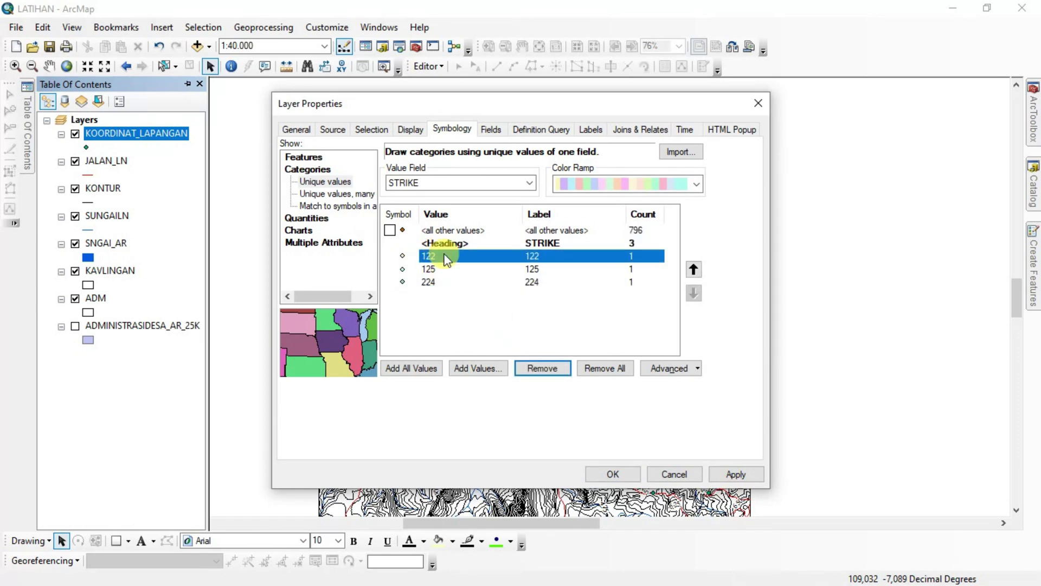
left_click(434, 282)
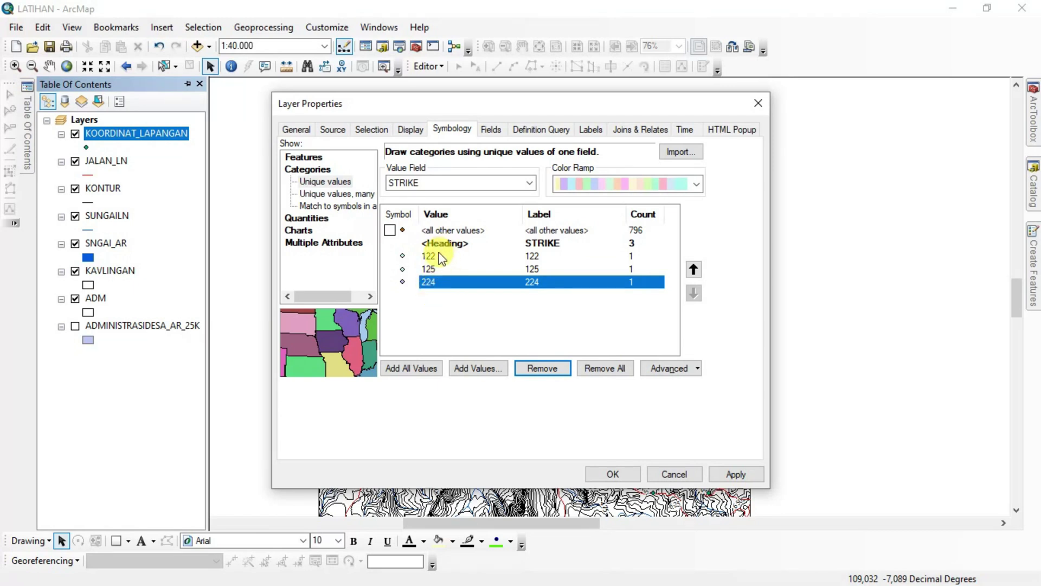
left_click(439, 257, "shift")
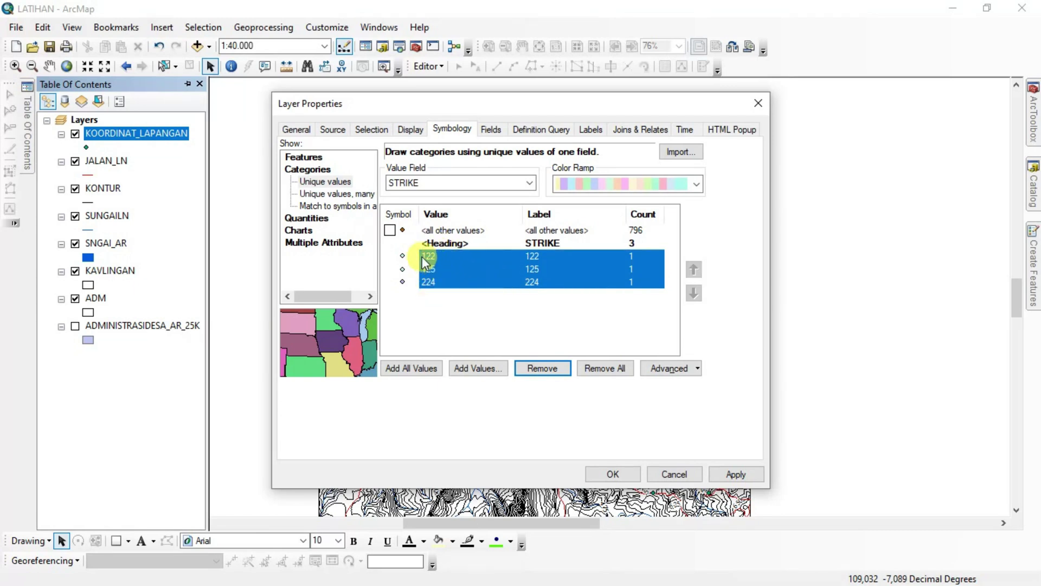
right_click(432, 261)
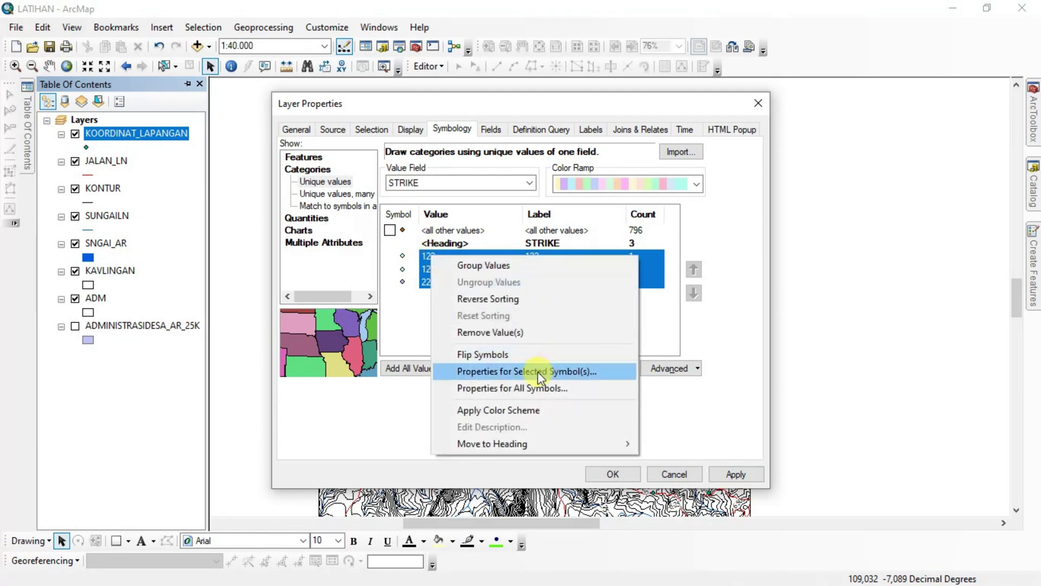
left_click(498, 265)
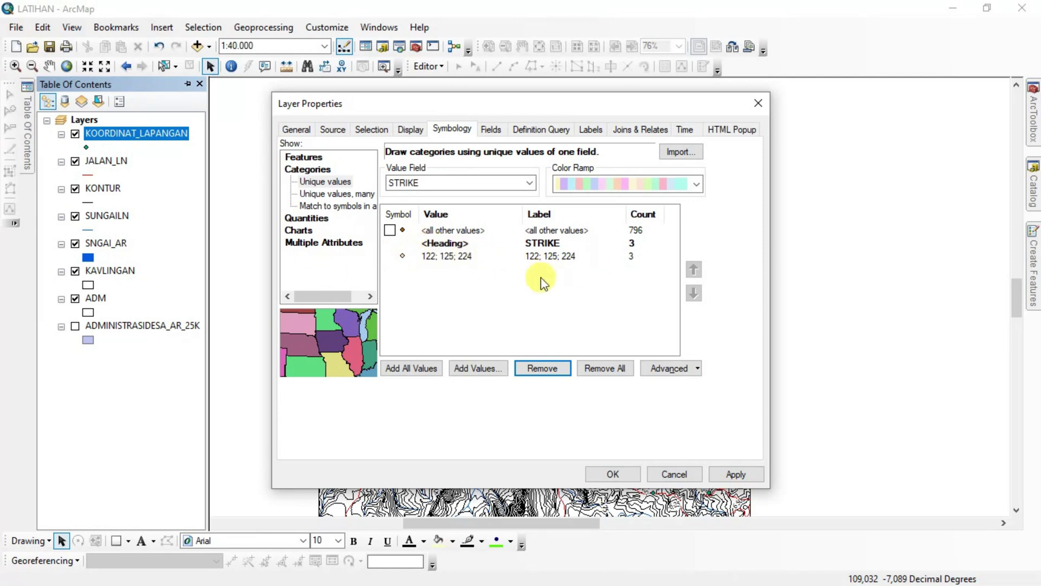
Open the symbol choices for the grouped STRIKE category and look through the available ESRI marker symbols
left_click(404, 258)
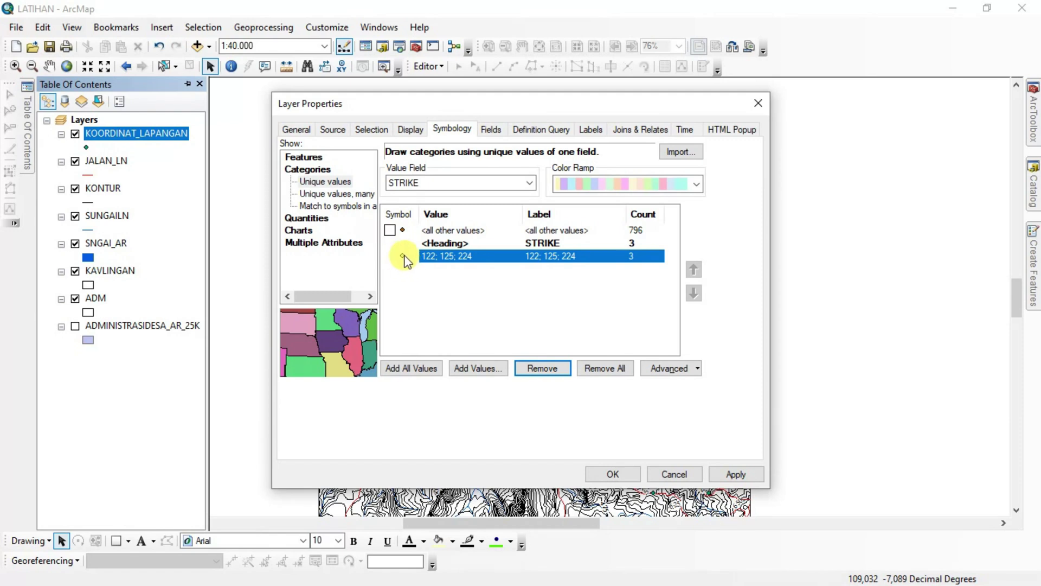
double_click(403, 258)
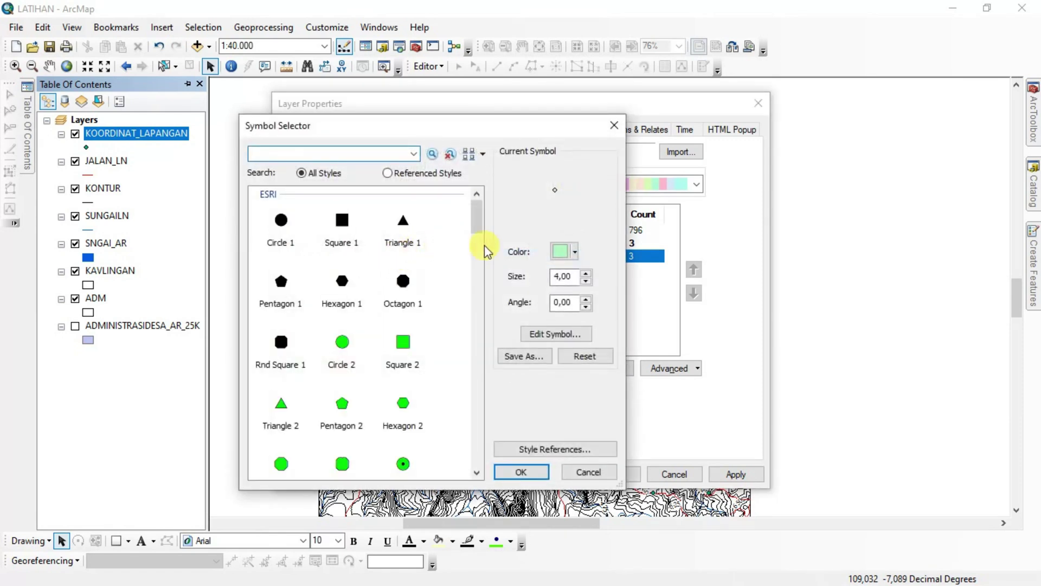
left_click_drag(355, 130, 360, 86)
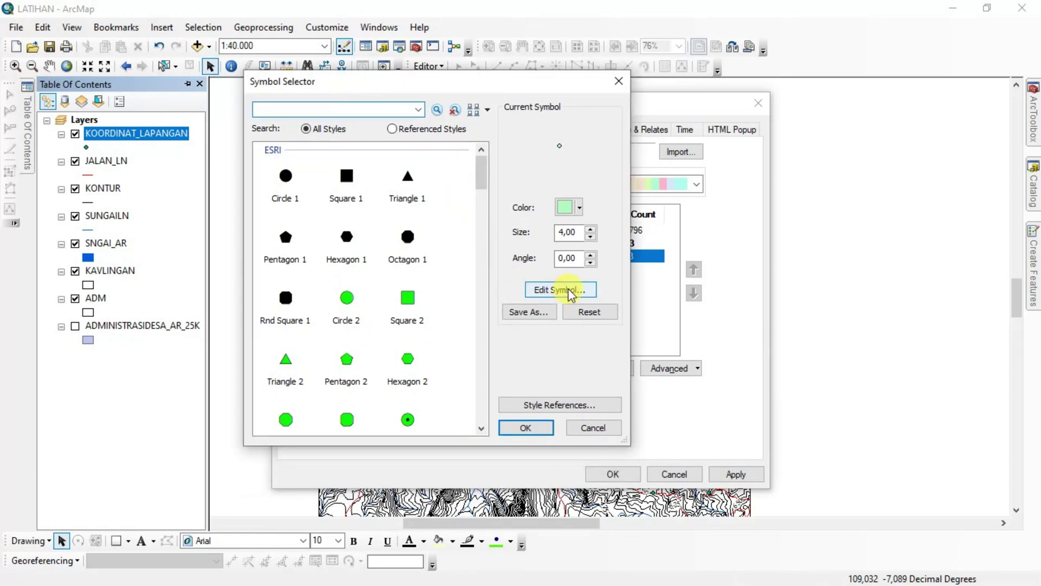
scroll(369, 279, "down", 10)
scroll(371, 277, "down", 10)
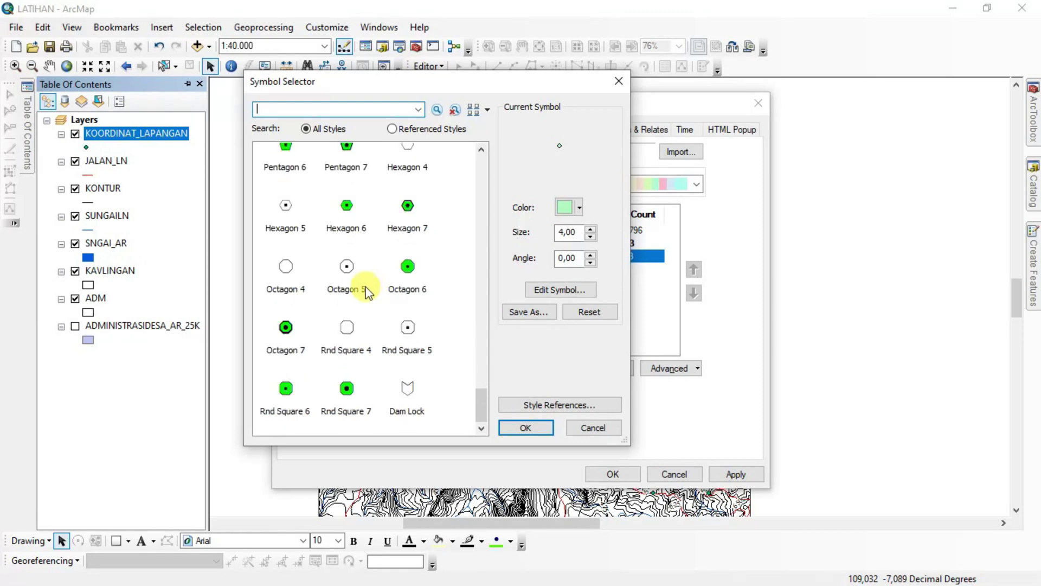
scroll(367, 287, "up", 20)
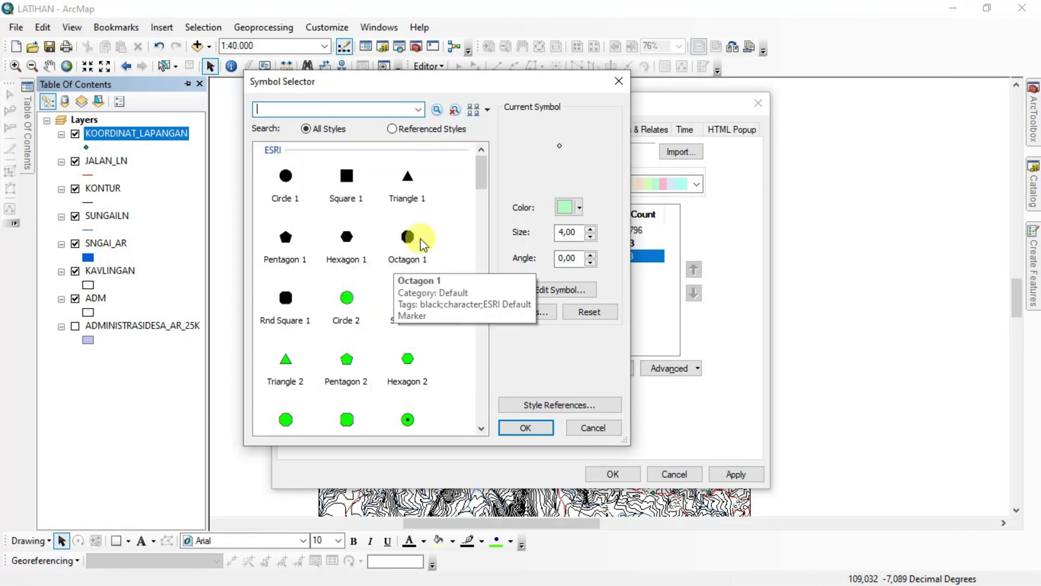
scroll(422, 244, "down", 20)
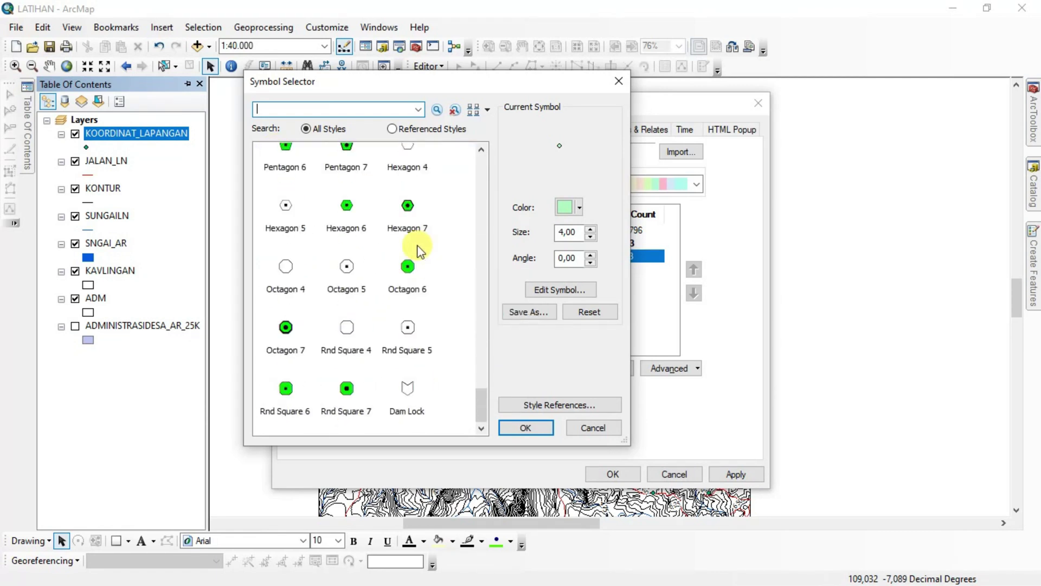
scroll(420, 251, "up", 6)
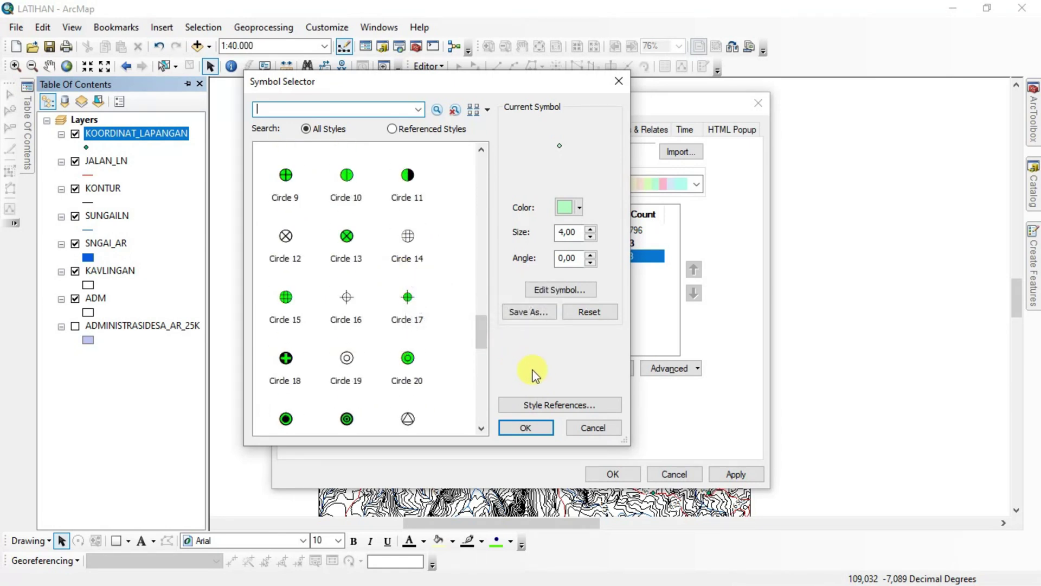
Add the Geology 24K style to the symbol sets available for the grouped STRIKE category
left_click(592, 408)
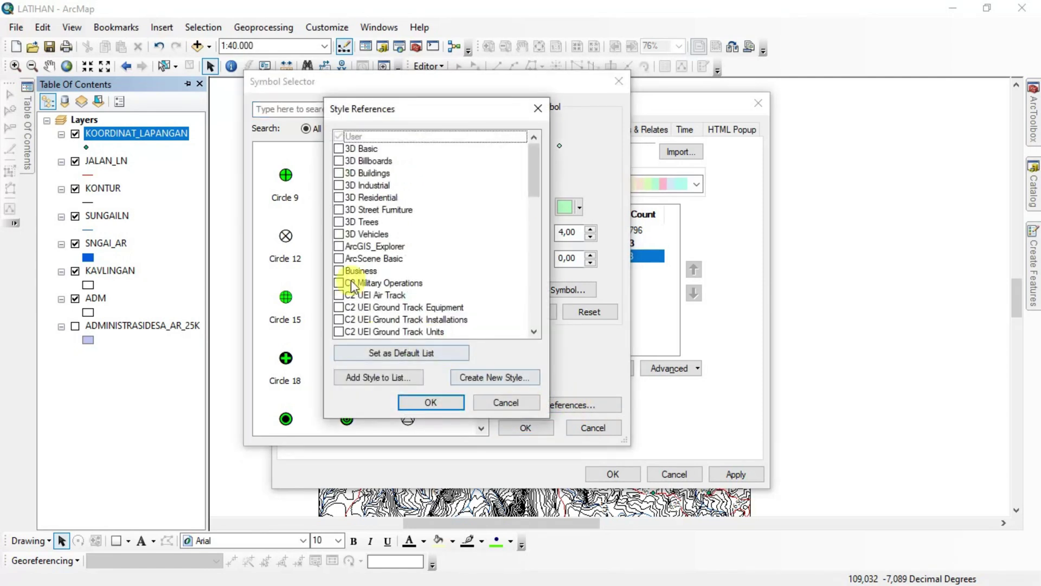
scroll(377, 180, "down", 8)
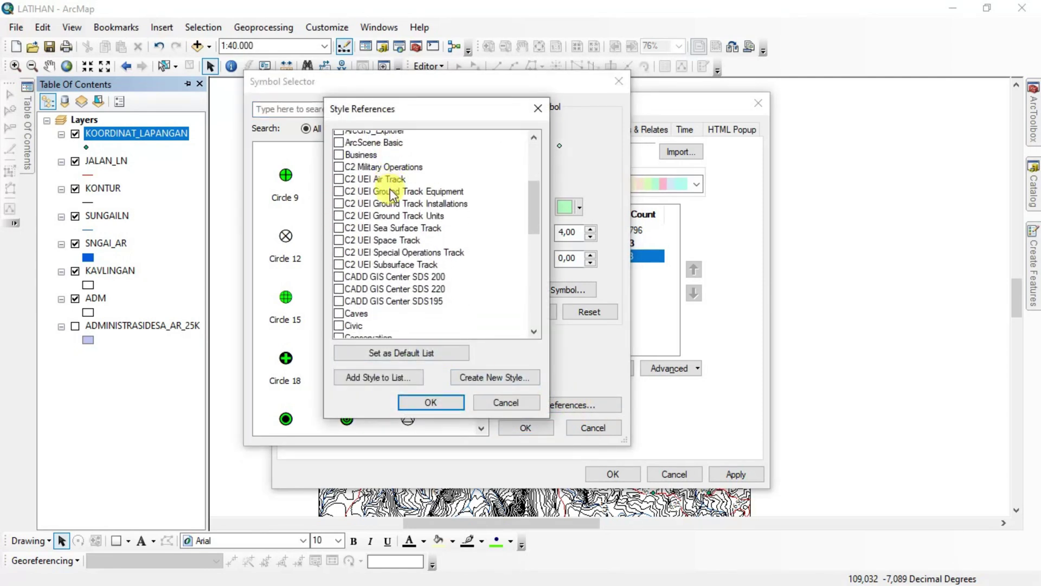
scroll(392, 202, "down", 2)
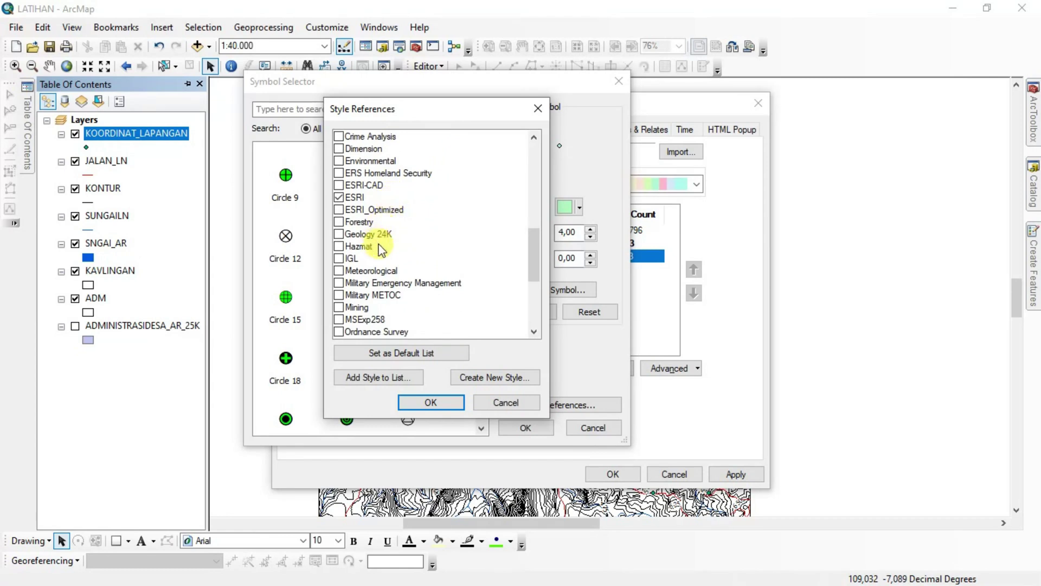
left_click(340, 235)
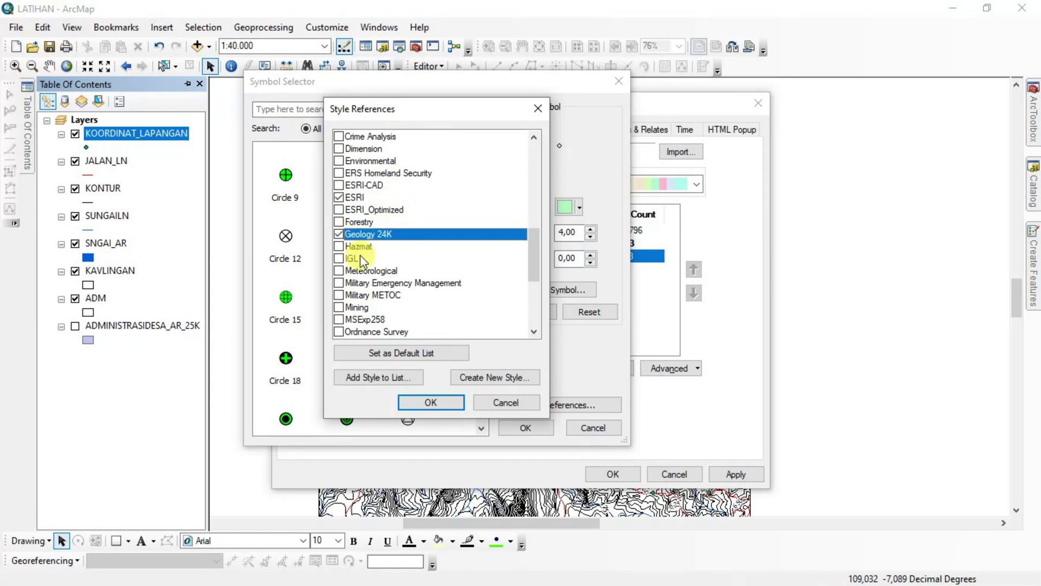
left_click(426, 400)
Assign the Geology 24K symbol "Inclined bedding--Showing strike and direction of dip" to the grouped STRIKE category at size 90
scroll(352, 266, "down", 10)
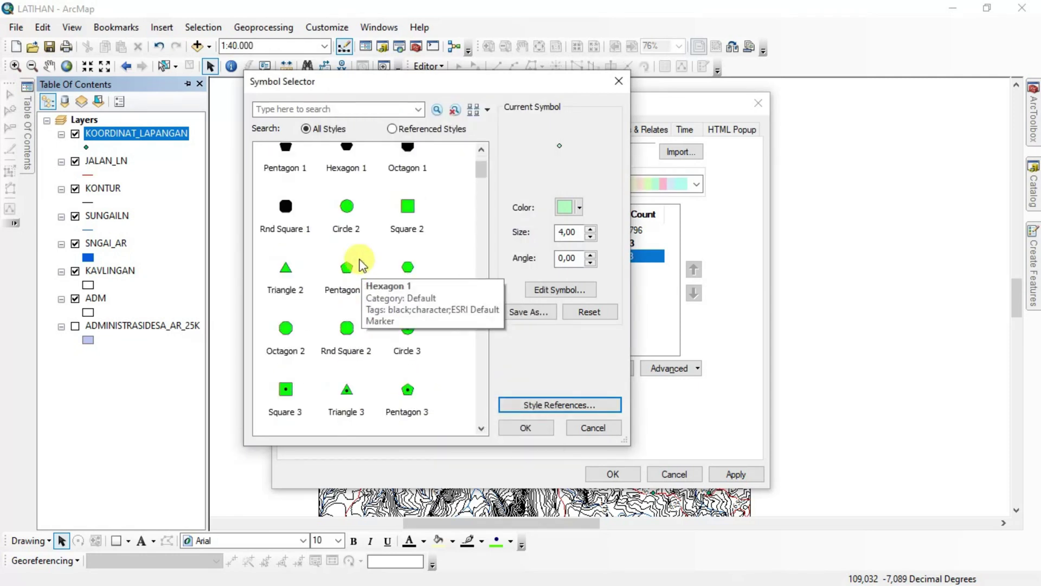
scroll(378, 264, "down", 15)
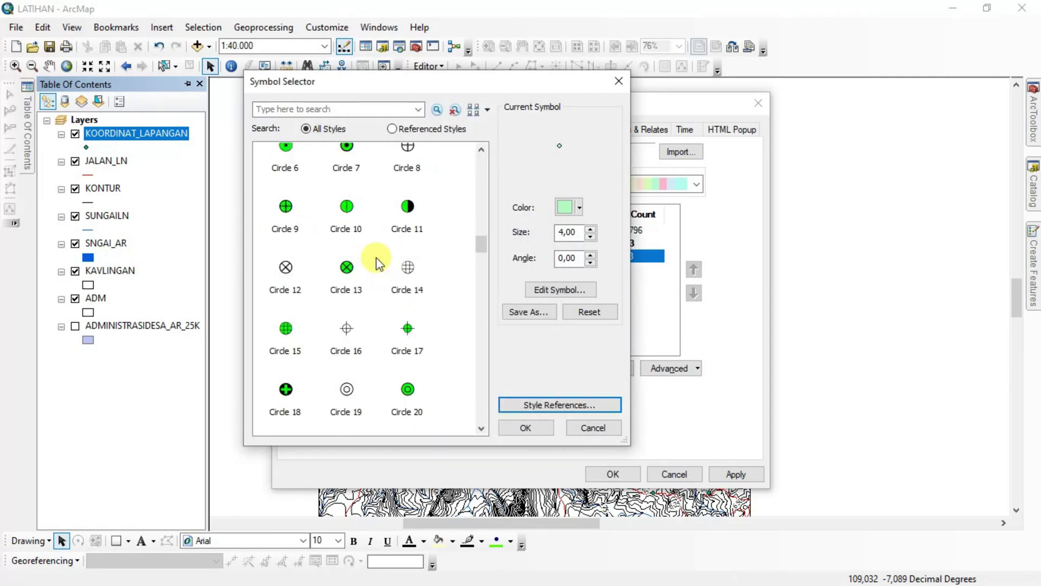
scroll(378, 265, "down", 5)
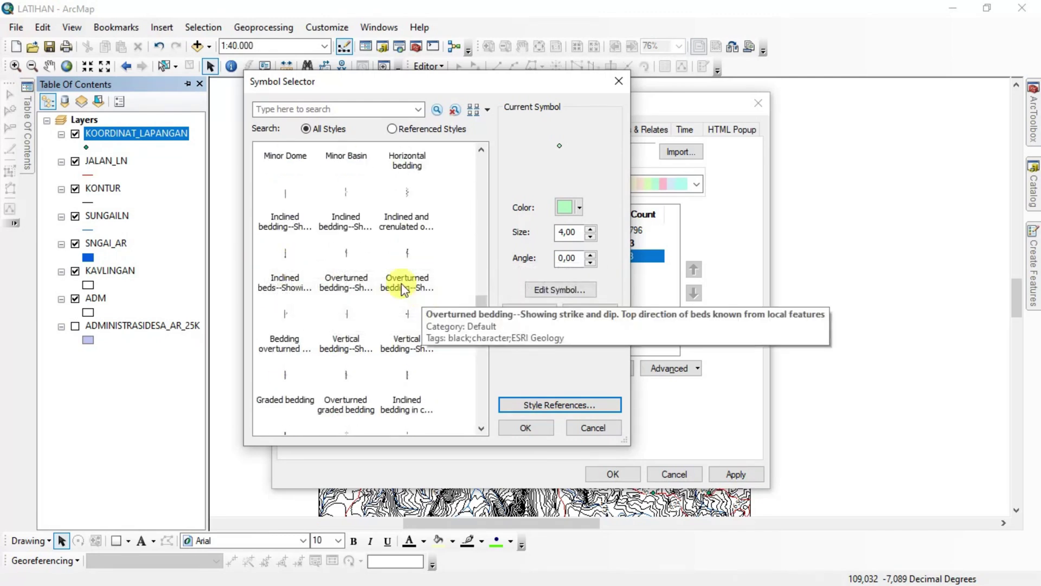
scroll(340, 282, "up", 2)
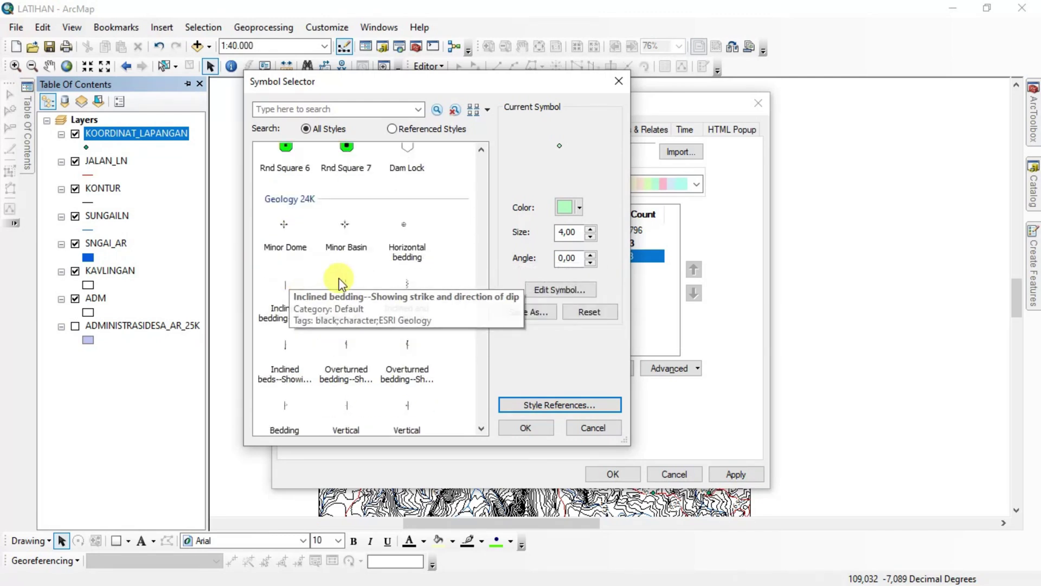
left_click(287, 295)
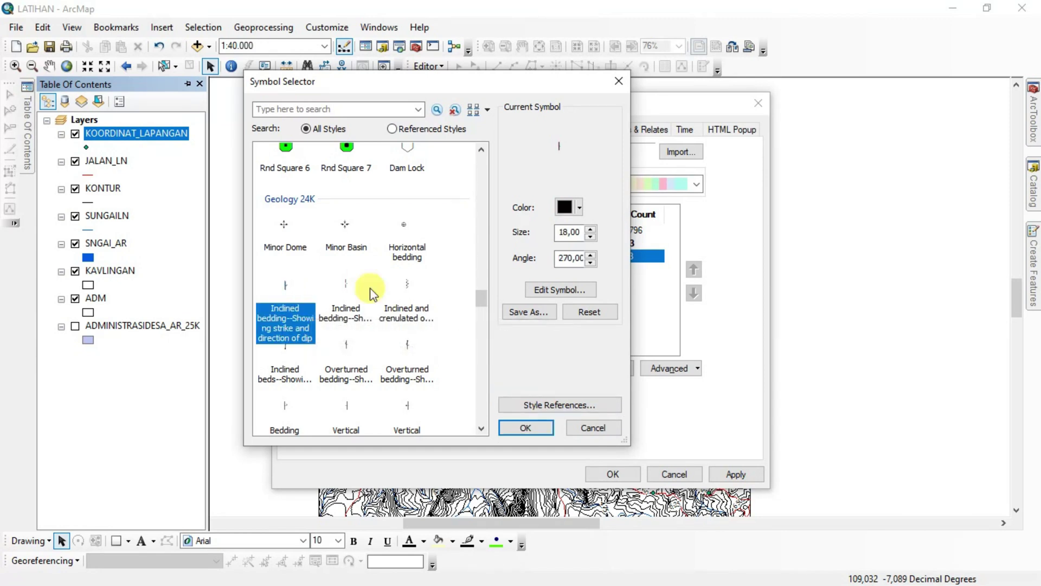
left_click(592, 230)
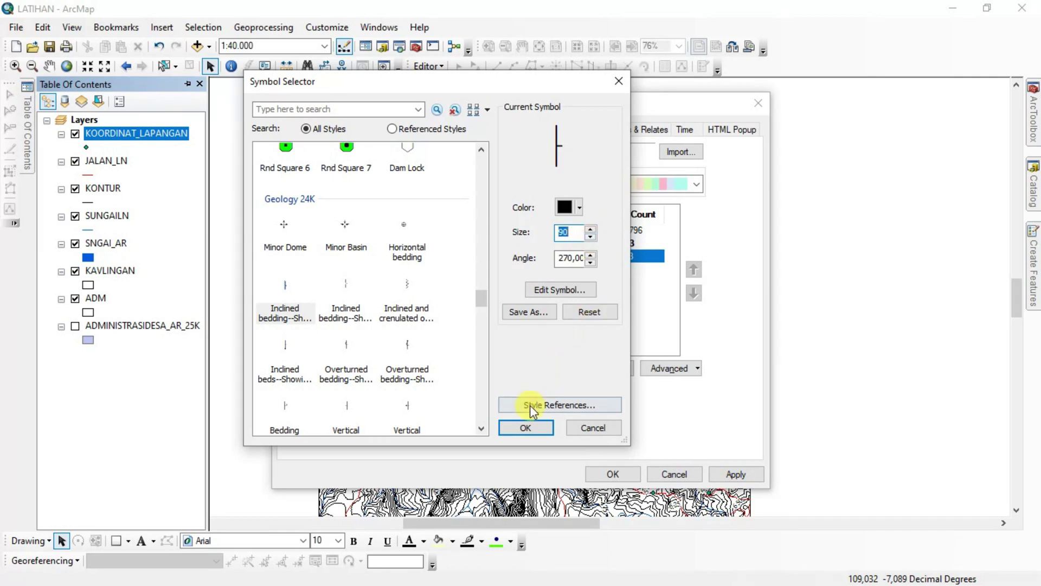
left_click(525, 428)
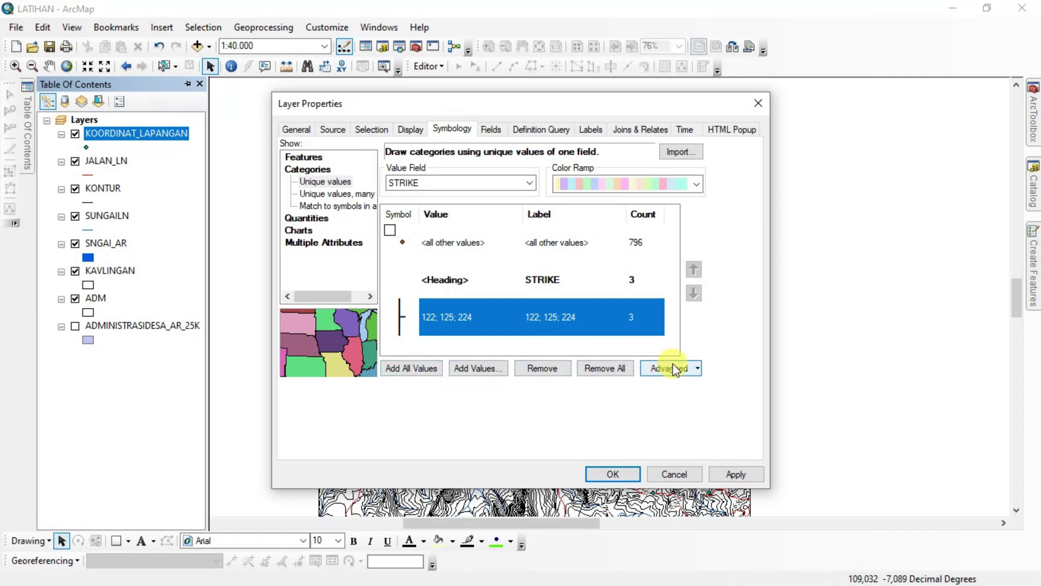
Rotate the layer's point symbols by the DIP field with the Geographic rotation style and apply the symbology
left_click(698, 372)
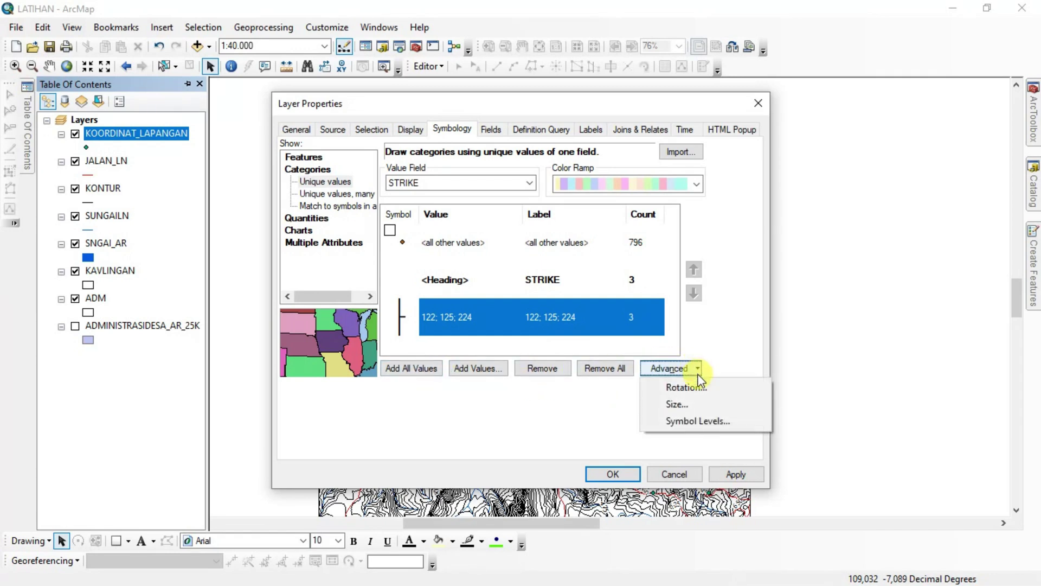
left_click(721, 386)
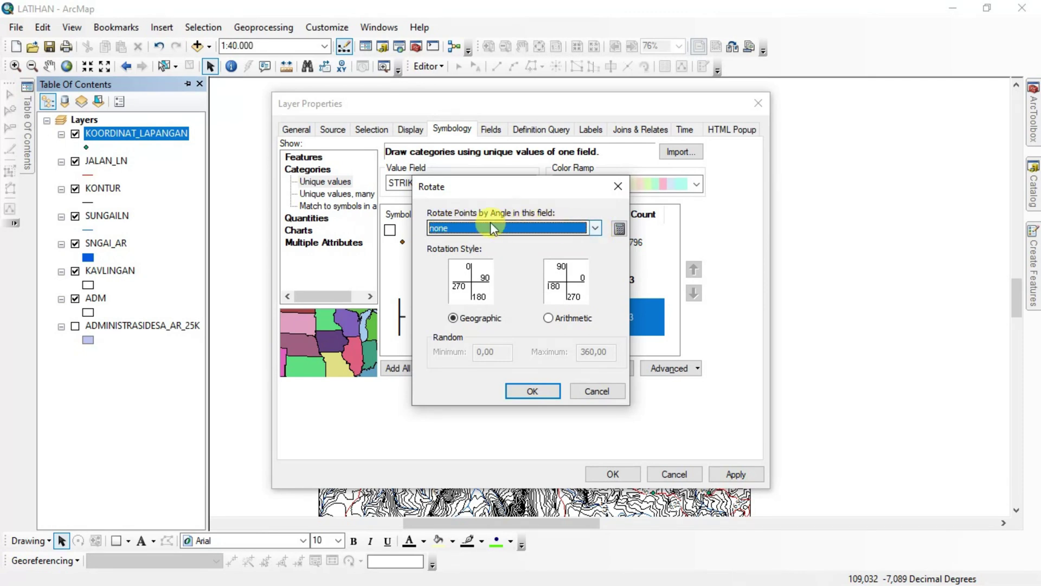
left_click(595, 229)
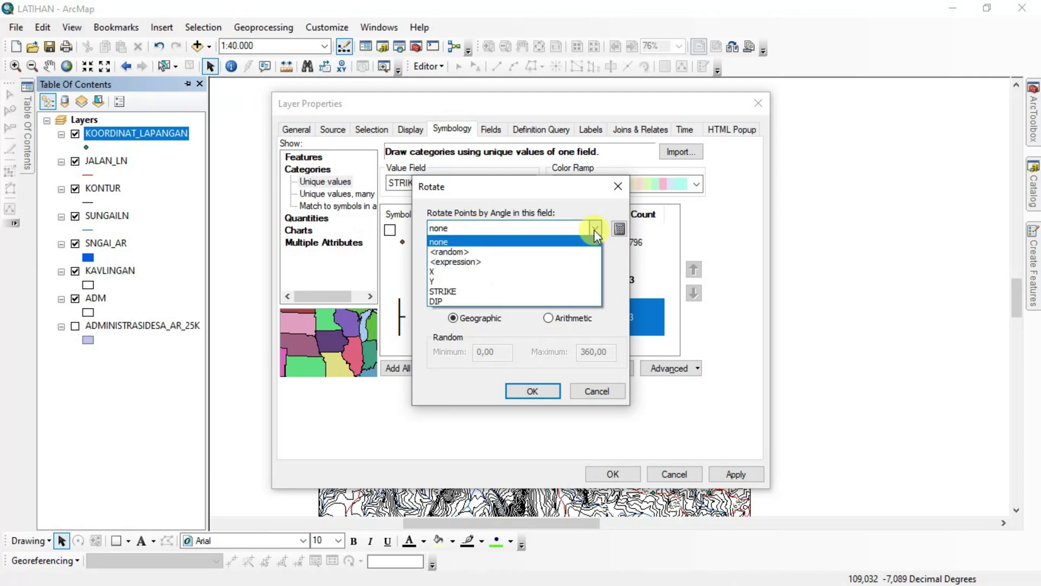
left_click(466, 302)
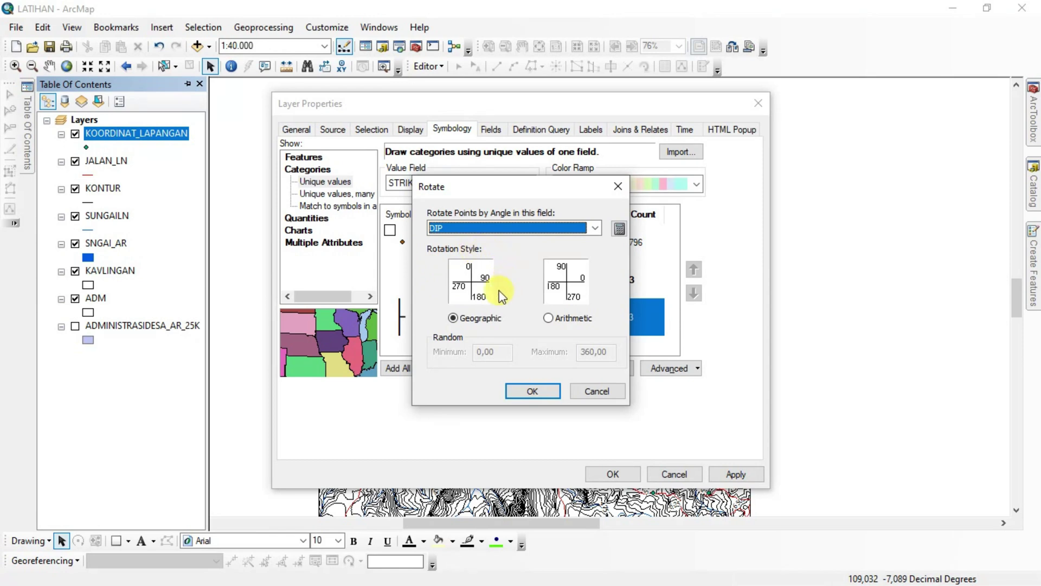
left_click(460, 324)
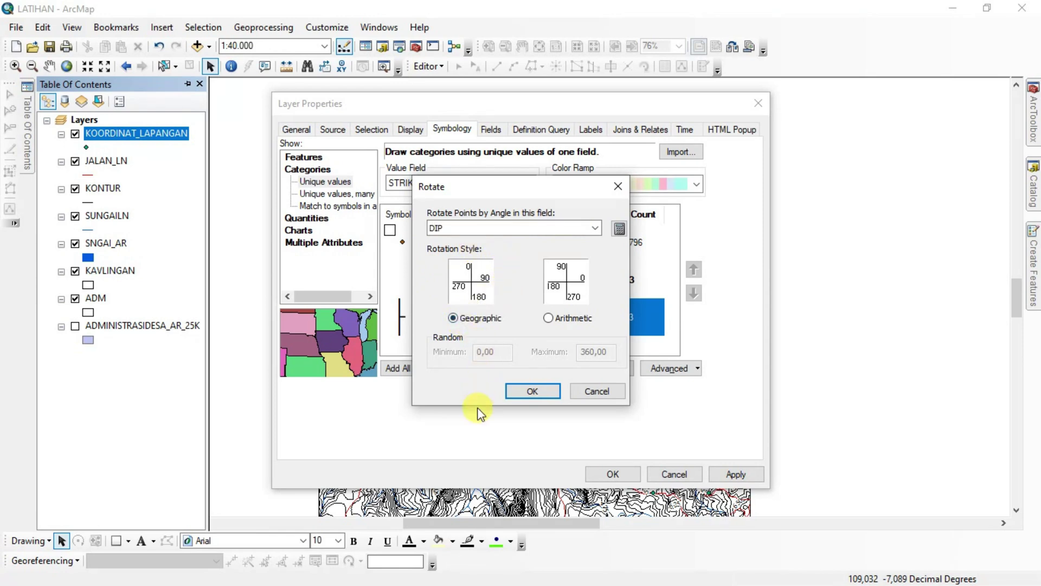
left_click(532, 391)
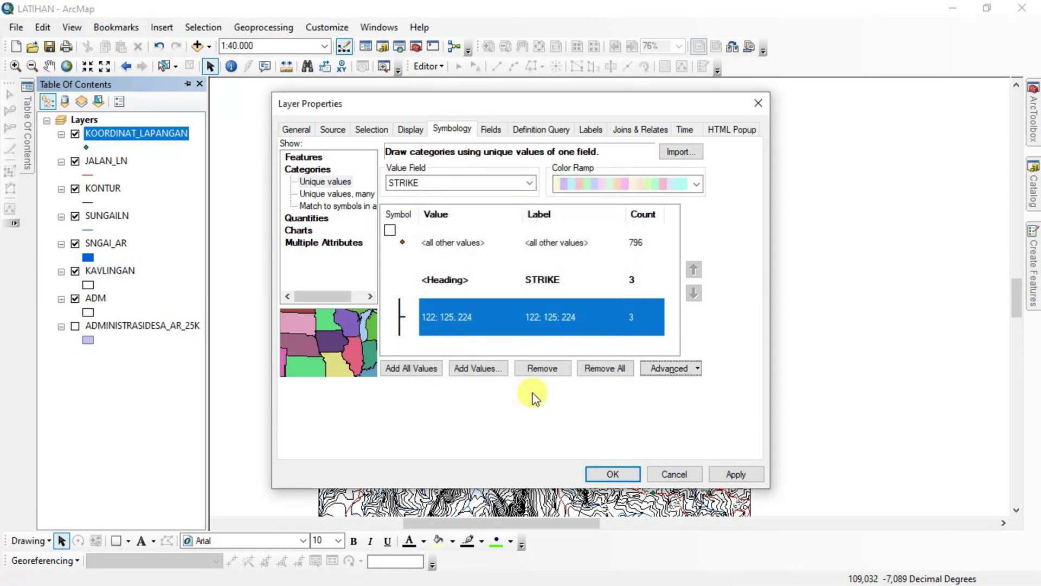
left_click(613, 473)
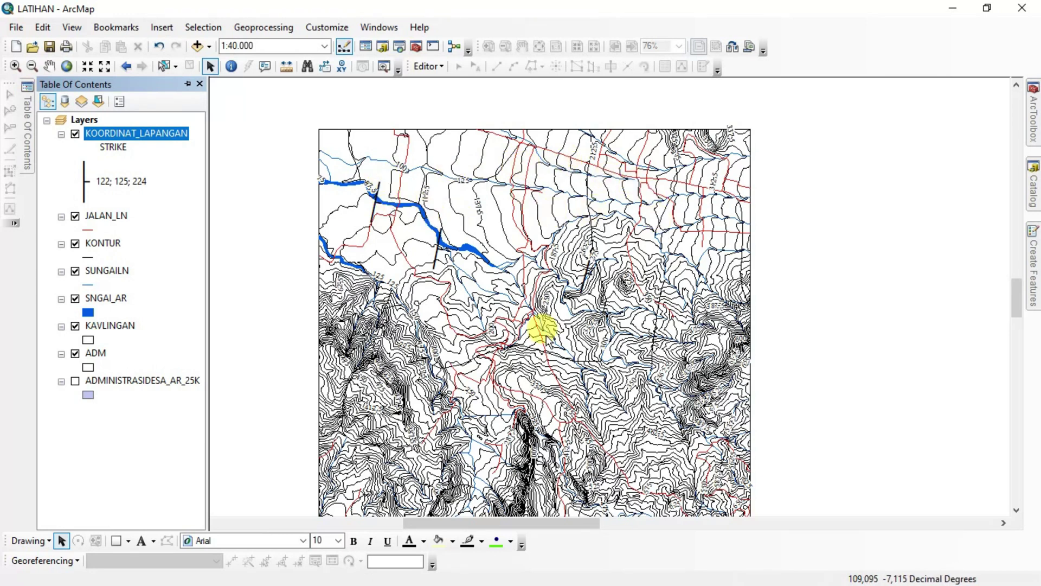
Duplicate the KOORDINAT_LAPANGAN layer within the map's layer list
scroll(518, 288, "down", 1)
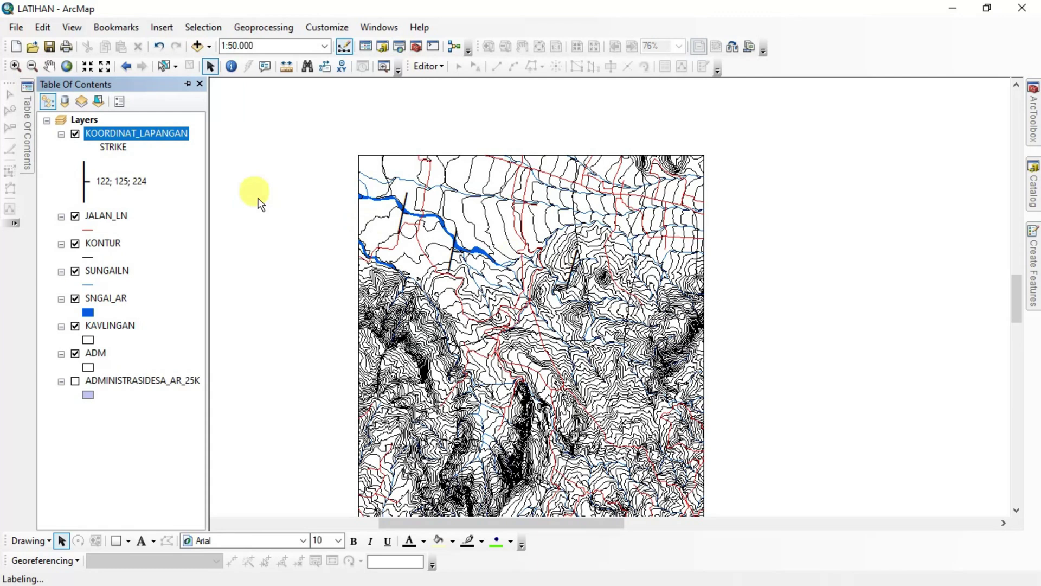
right_click(106, 133)
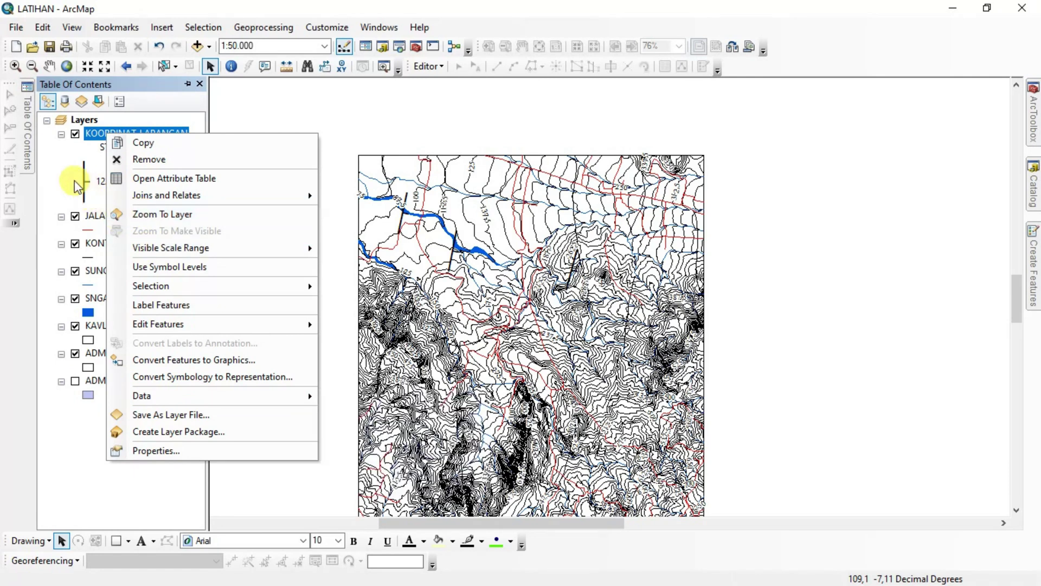
left_click(74, 164)
left_click(100, 137)
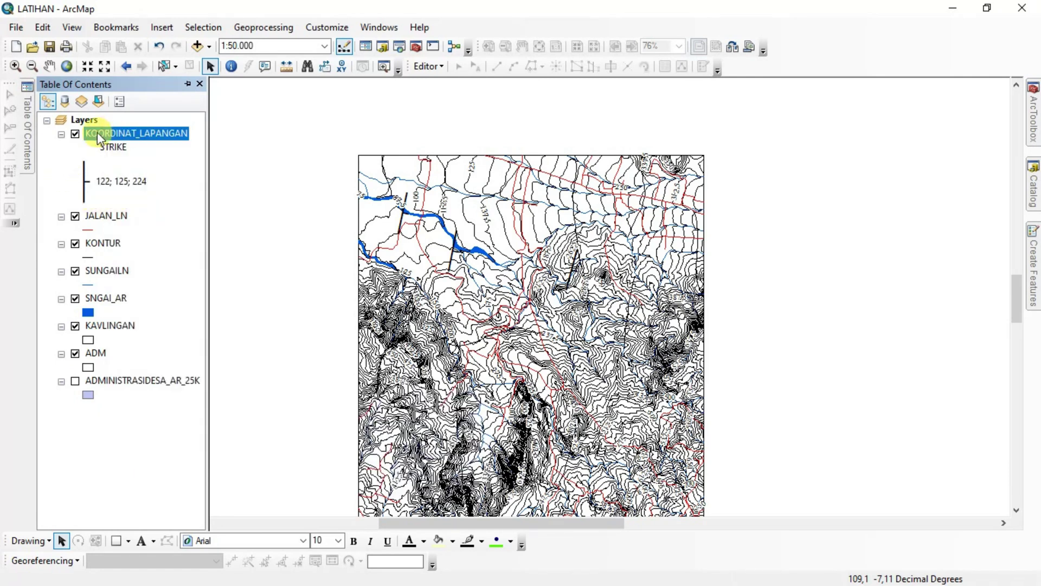
left_click_drag(94, 133, 262, 158)
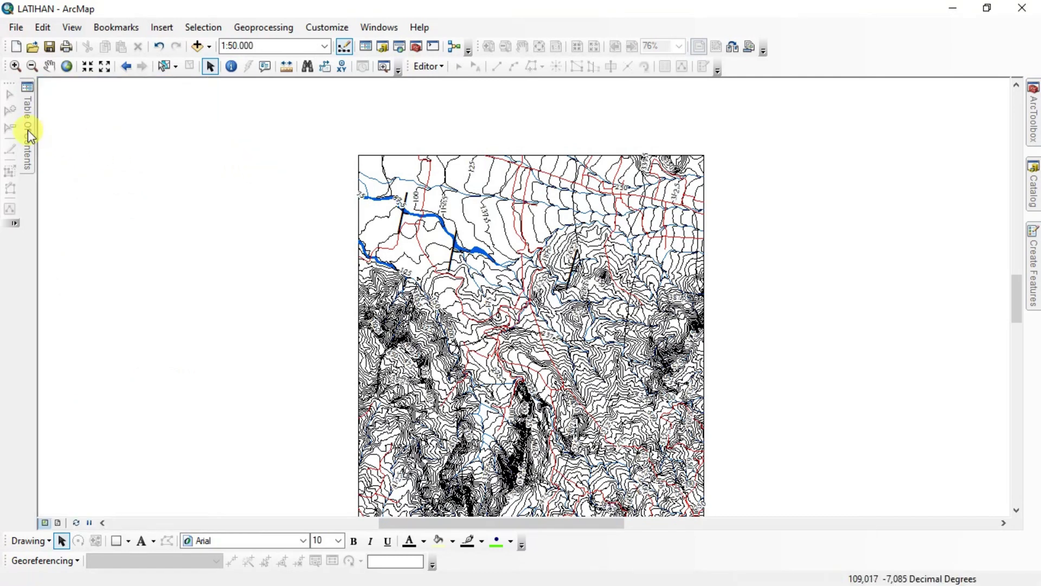
mouse_move(27, 129)
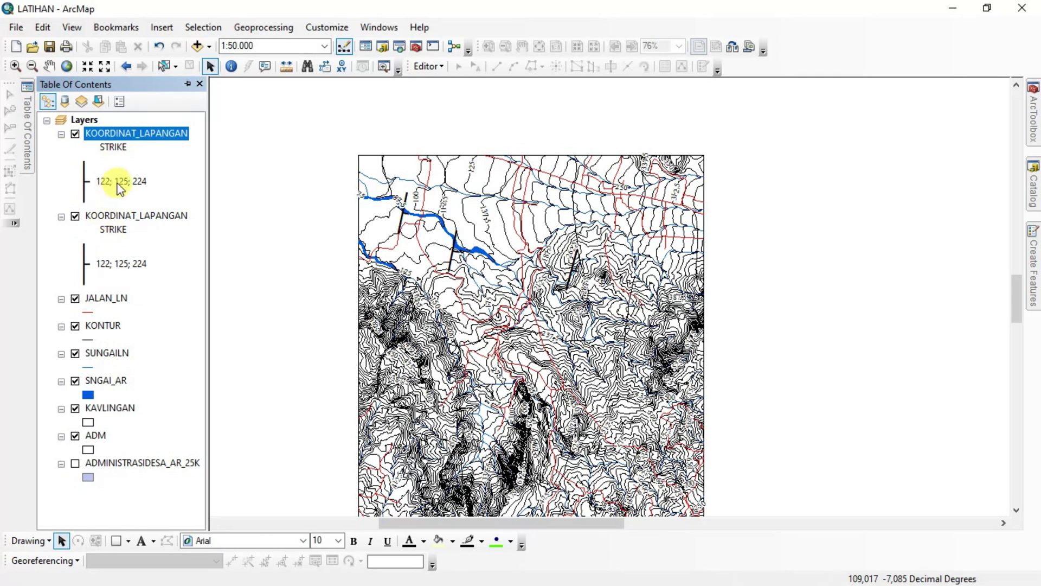
Categorize the upper KOORDINAT_LAPANGAN copy by unique values of the LP field and add all its values
right_click(101, 135)
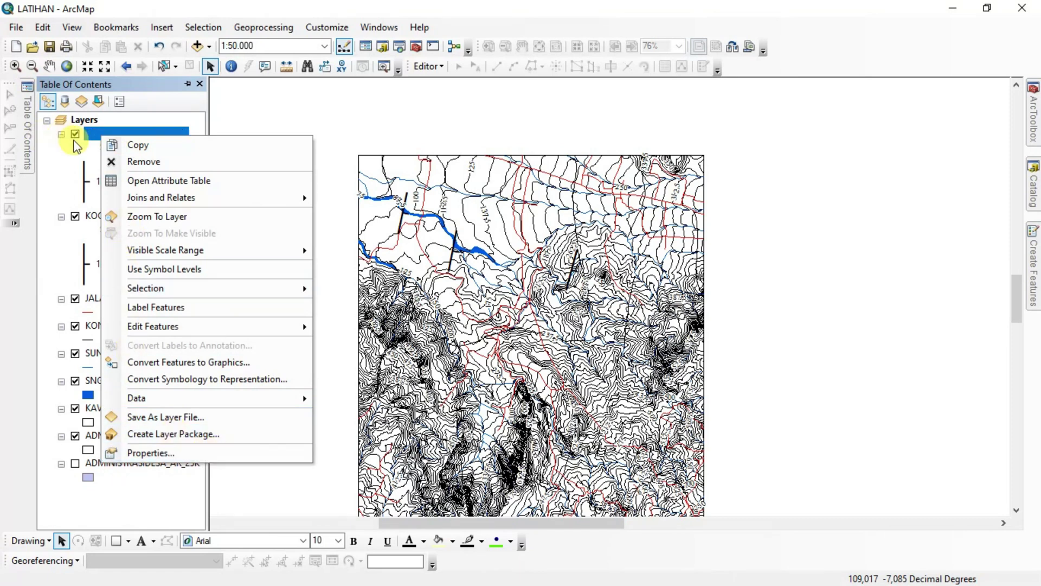
left_click(181, 454)
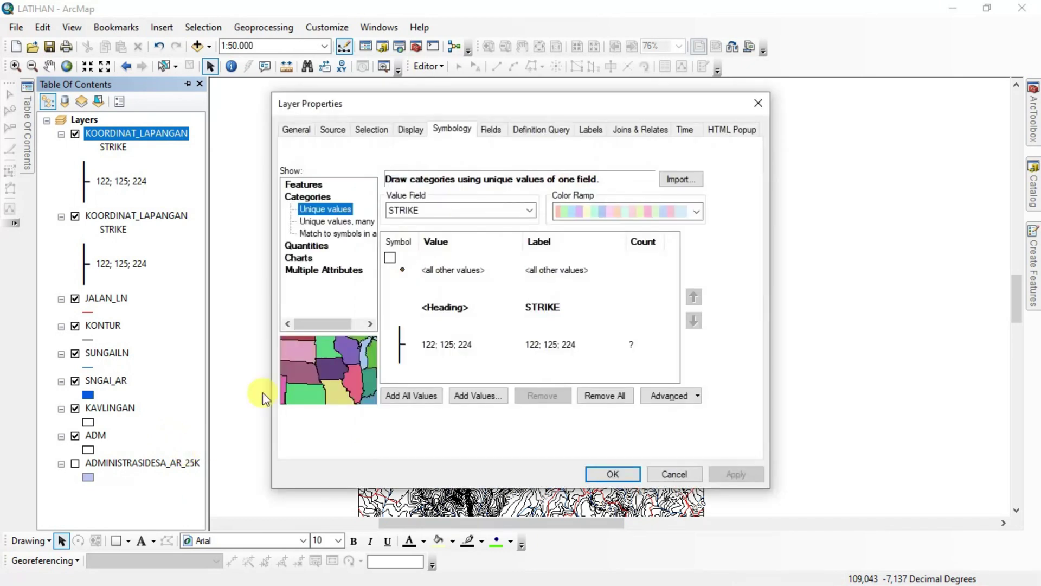
left_click(434, 210)
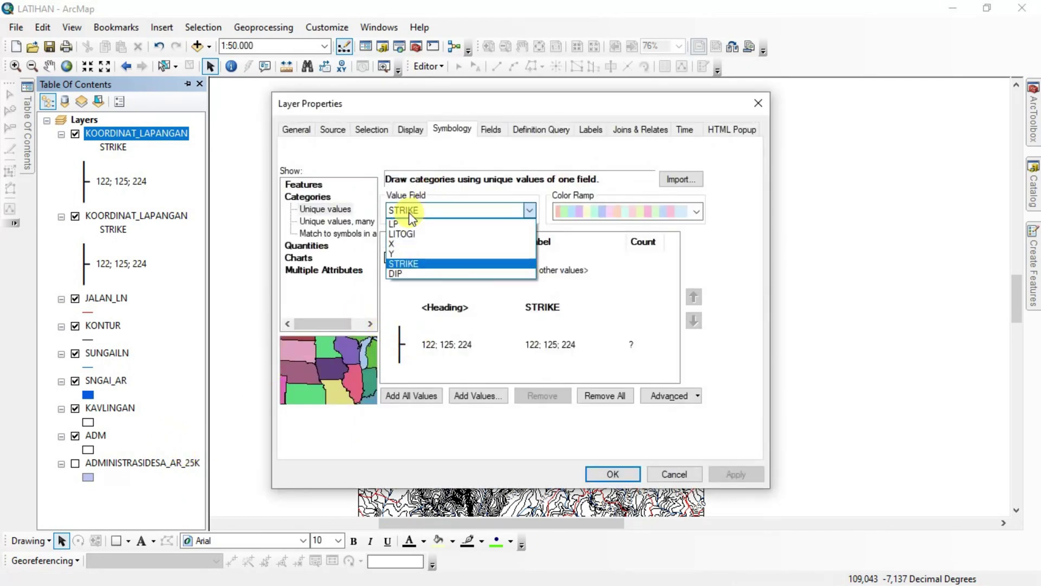
left_click(453, 224)
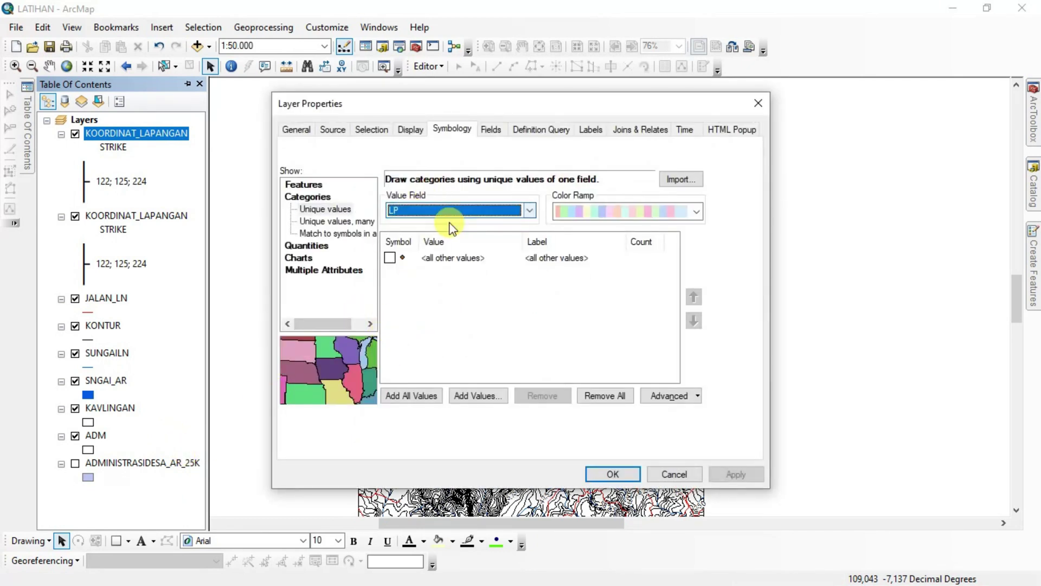
left_click(411, 395)
scroll(428, 288, "down", 15)
scroll(428, 288, "up", 2)
scroll(430, 289, "up", 13)
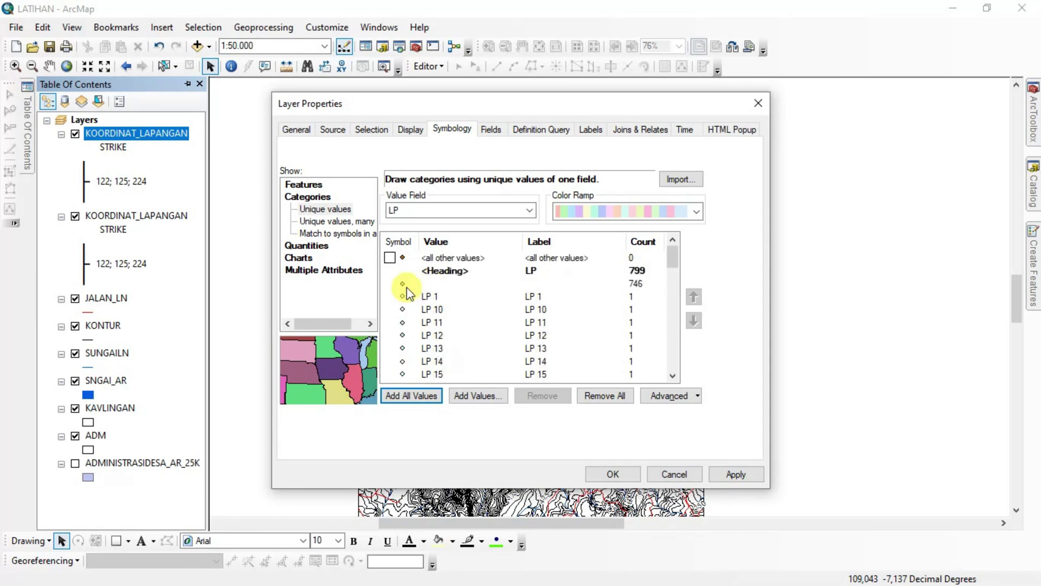
Remove the blank value from the LP categories and check the remaining list
left_click(407, 287)
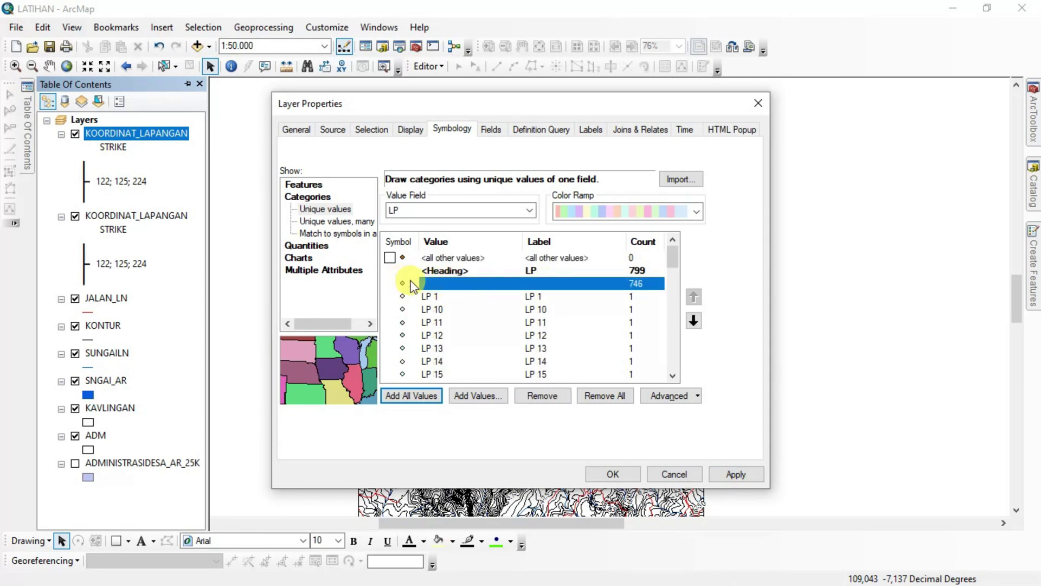
left_click(543, 396)
scroll(431, 321, "down", 5)
scroll(432, 320, "down", 10)
scroll(562, 332, "up", 15)
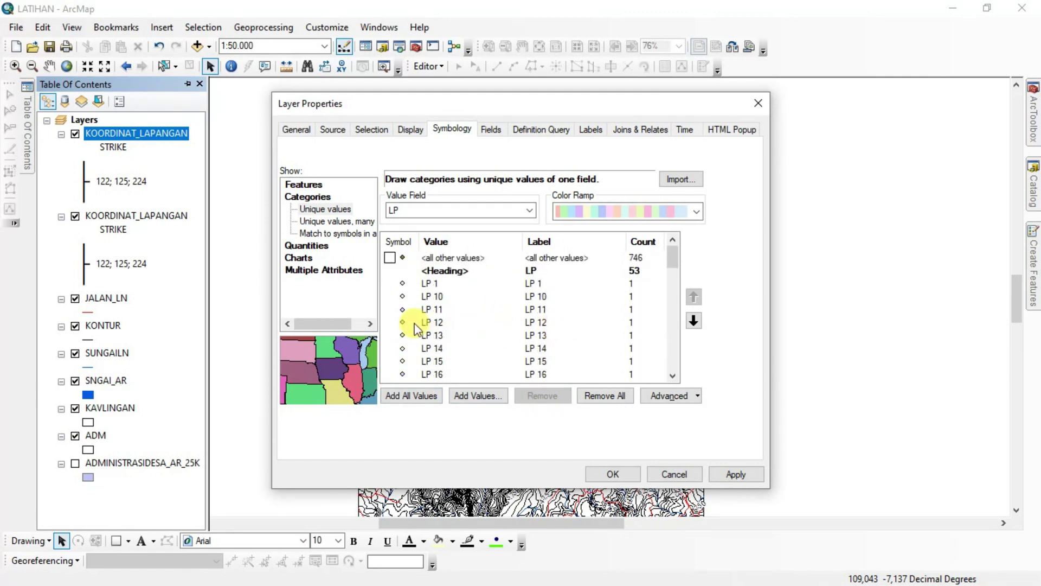
Group all the LP values, from LP 1 through LP 9 at the end of the list, into one category
left_click(431, 283)
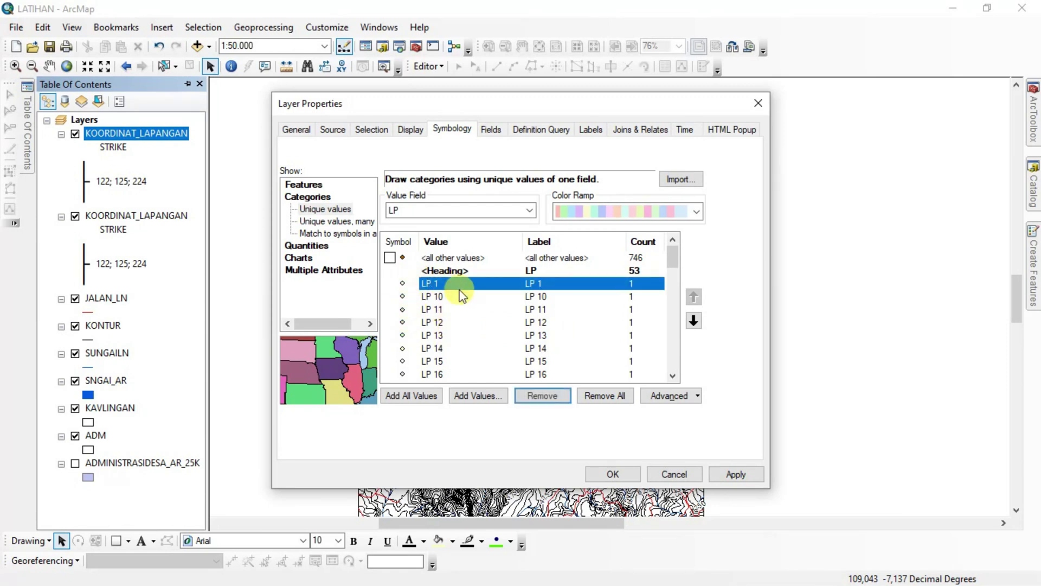
scroll(515, 309, "down", 15)
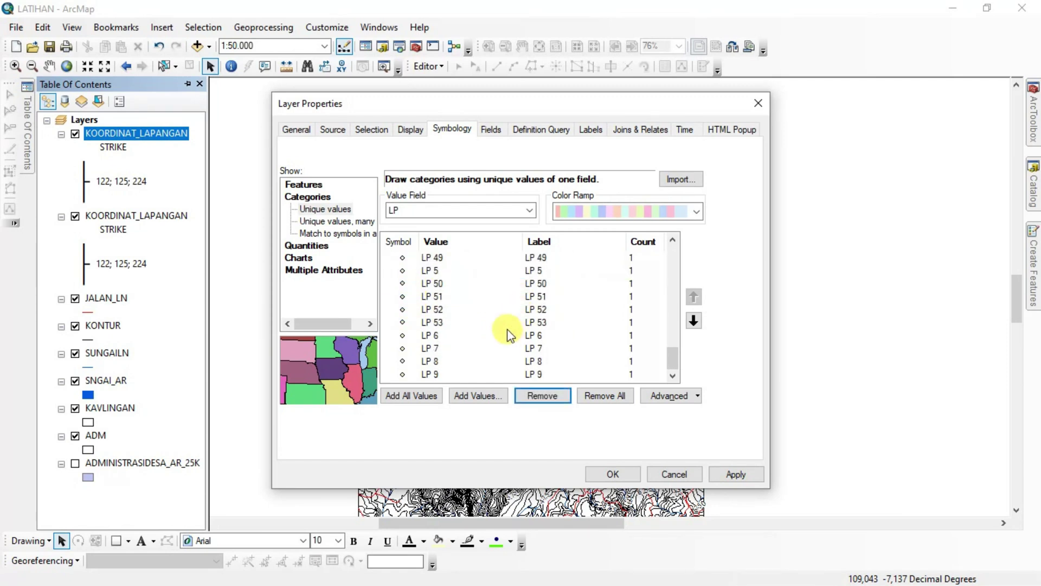
left_click(426, 375, "shift")
scroll(444, 362, "up", 9)
scroll(444, 363, "up", 6)
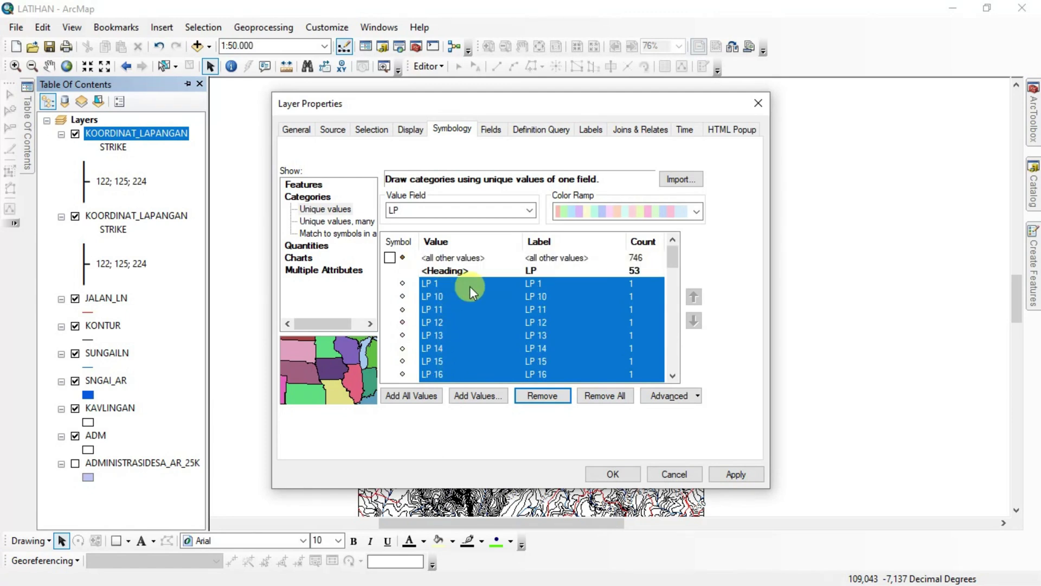
right_click(433, 283)
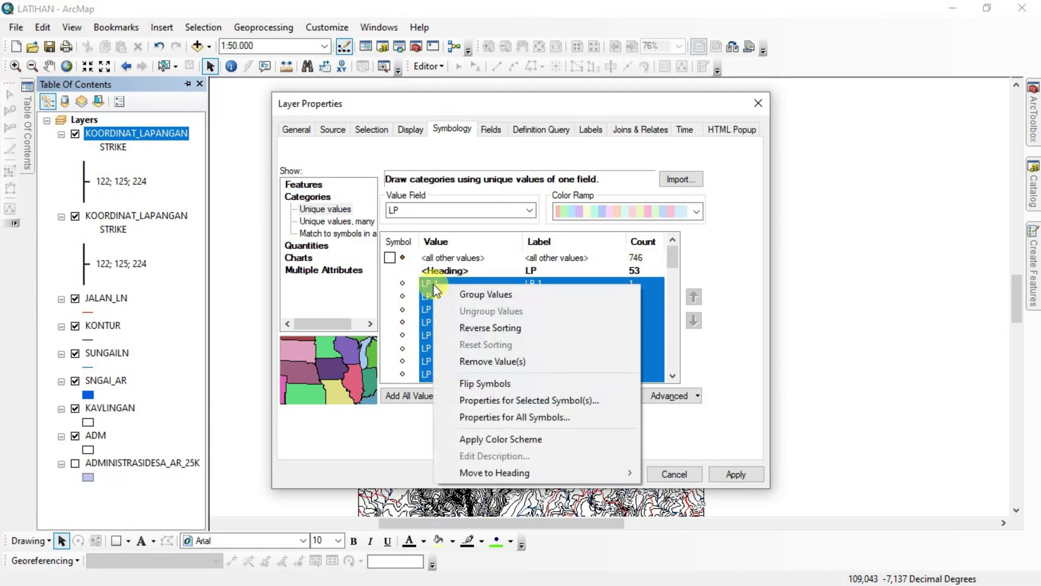
left_click(471, 295)
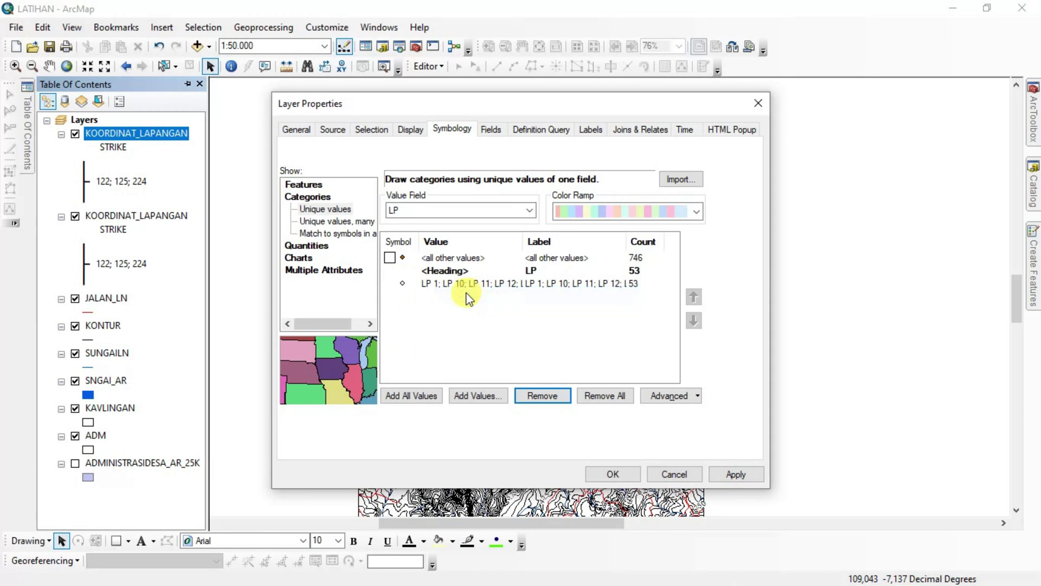
Open the symbol choices for the grouped LP category and examine the ESRI marker symbols and the available style references
double_click(404, 284)
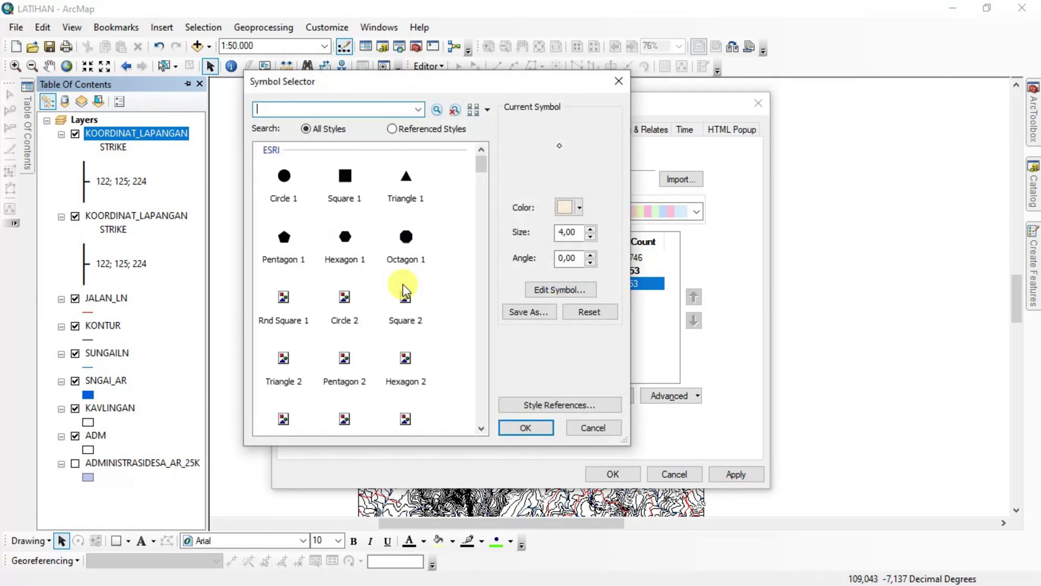
left_click_drag(479, 87, 711, 109)
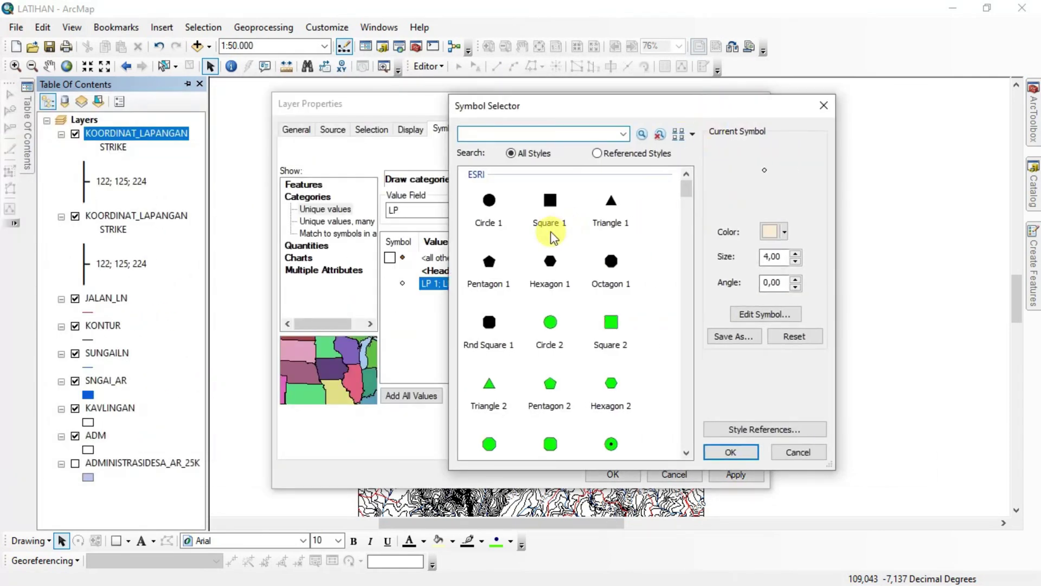
scroll(552, 251, "down", 2)
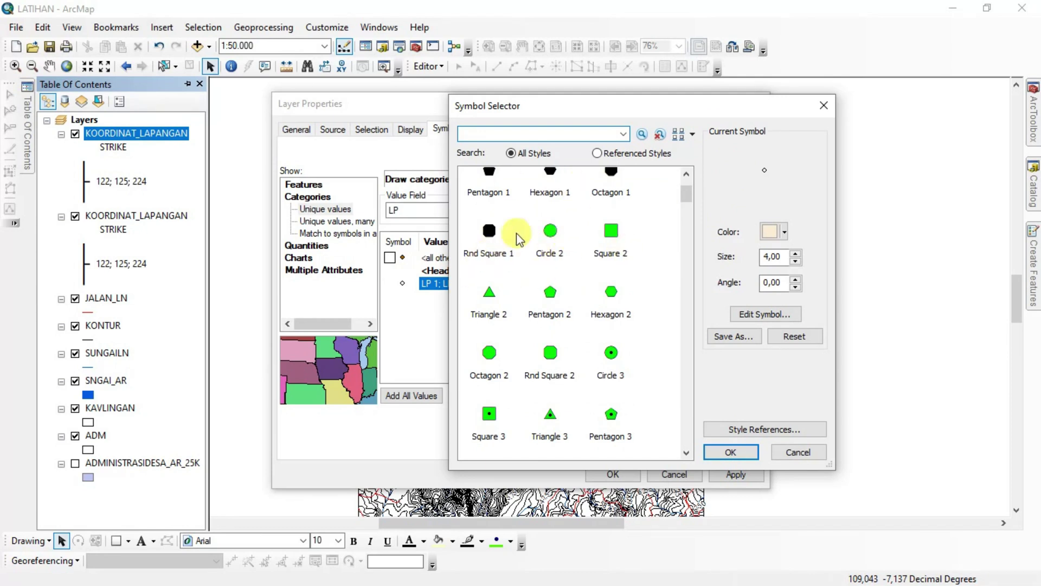
scroll(540, 308, "down", 4)
scroll(541, 307, "down", 10)
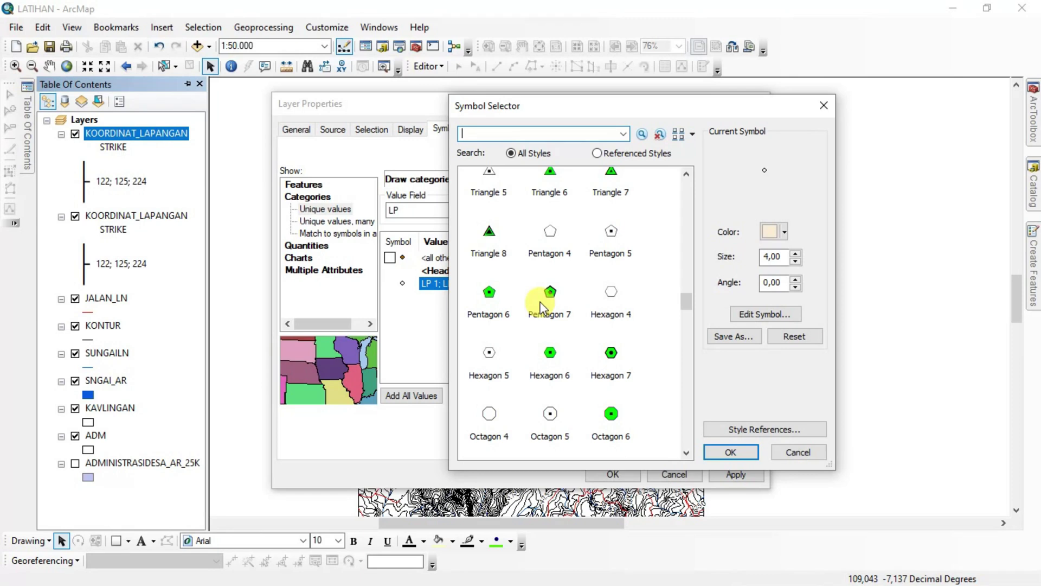
left_click(750, 429)
scroll(585, 204, "down", 12)
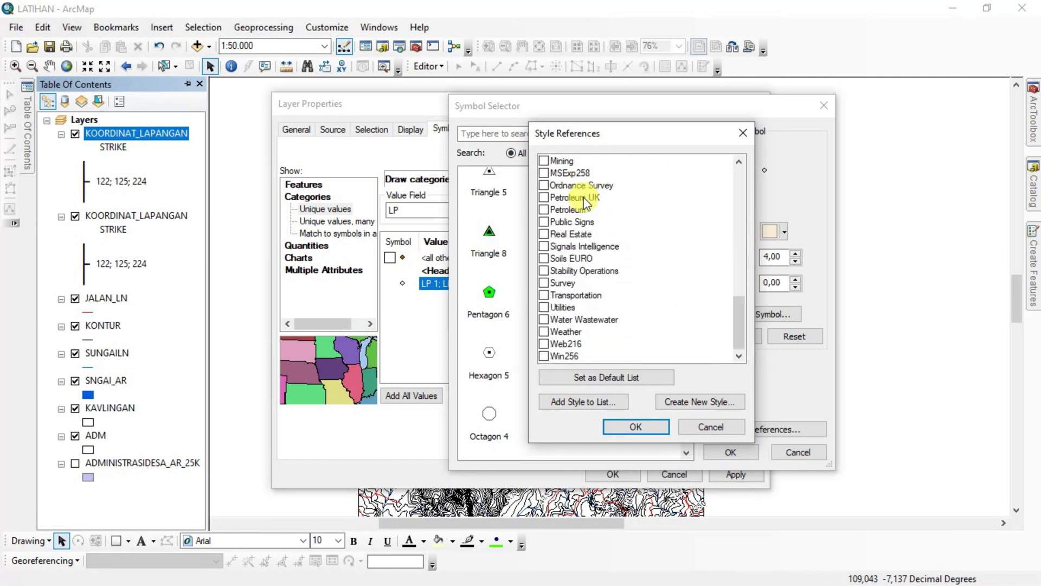
scroll(584, 201, "up", 12)
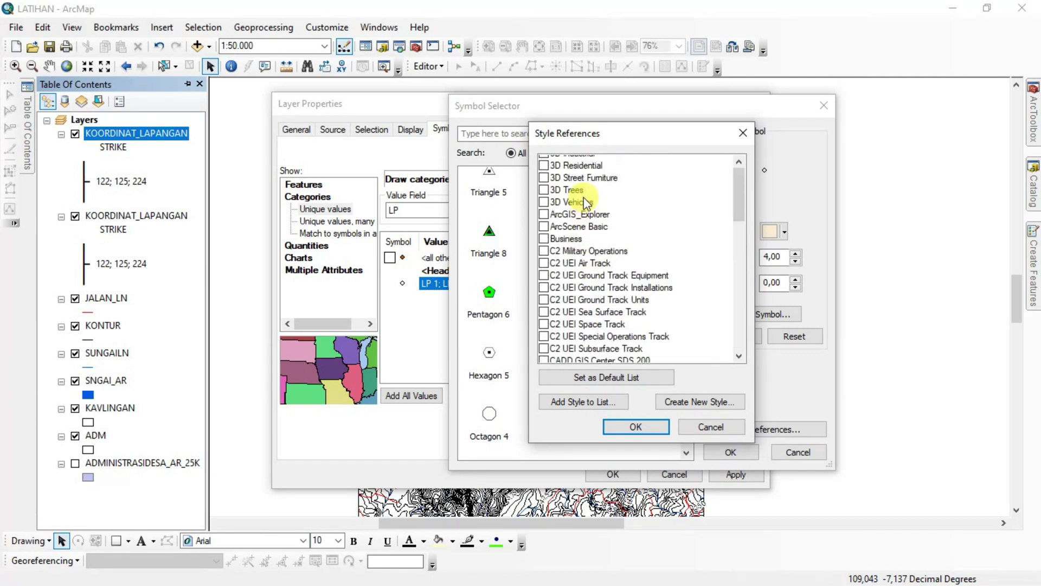
left_click(698, 426)
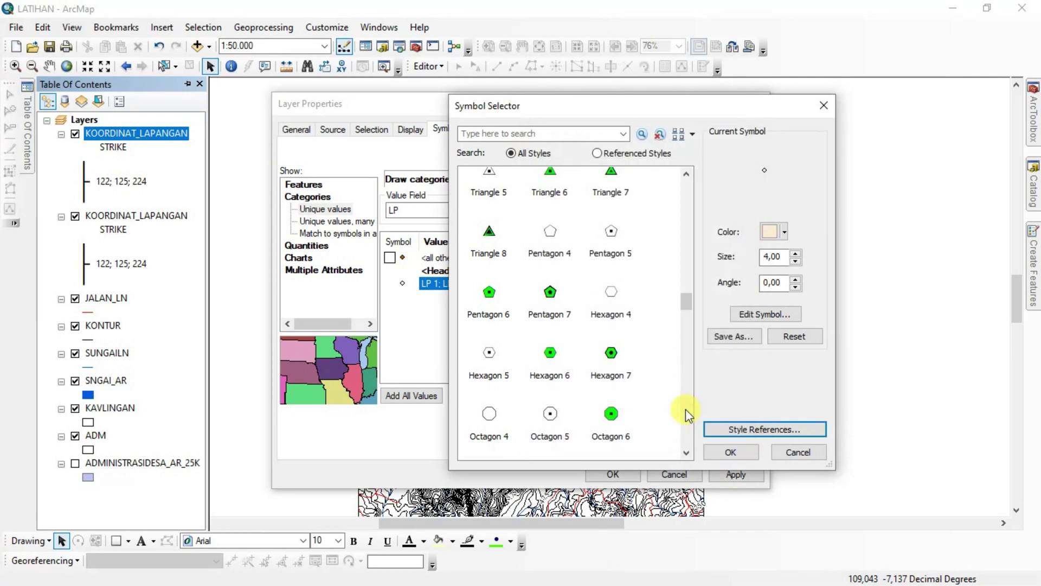
scroll(554, 260, "up", 6)
scroll(559, 274, "up", 4)
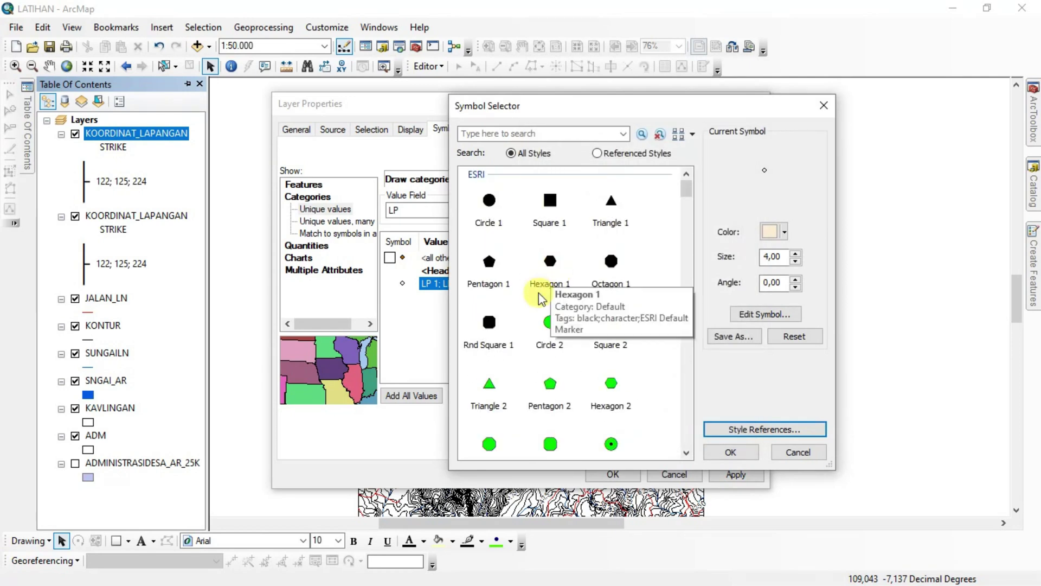
Assign the black ESRI symbol "Circle 1" at size 10 to the grouped LP category
left_click(491, 206)
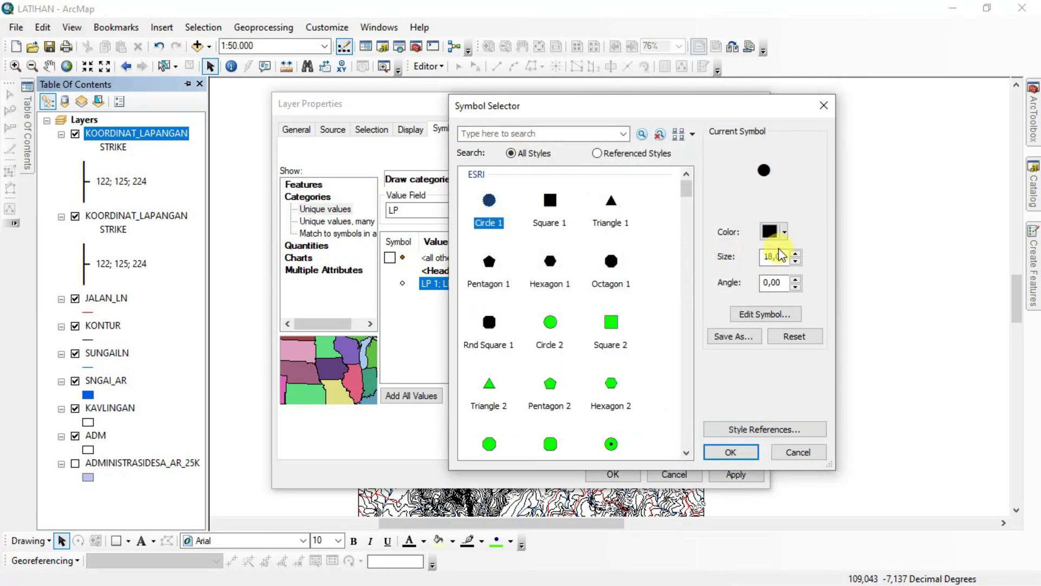
left_click(796, 262)
left_click(795, 262)
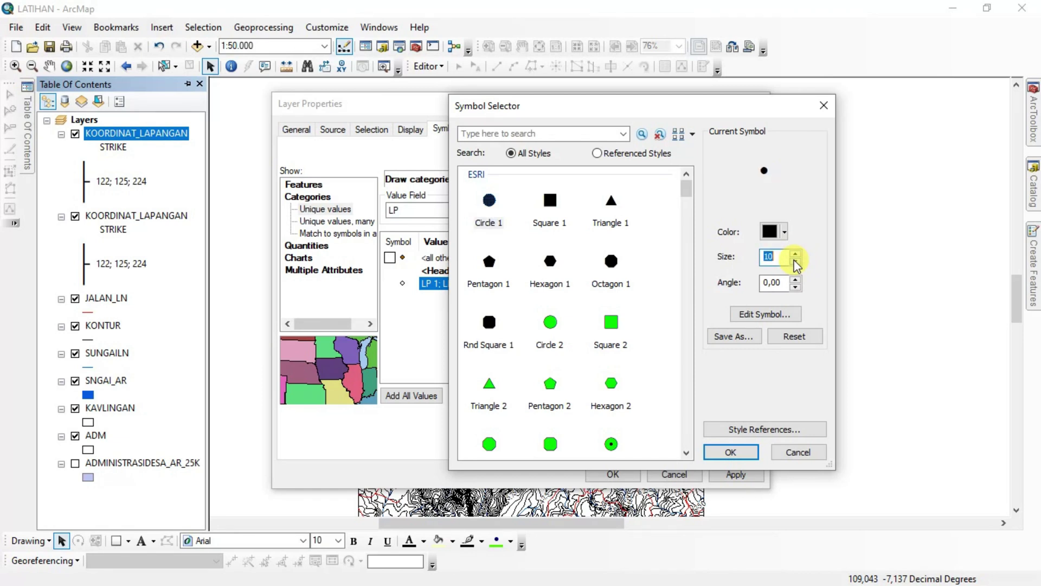
left_click(736, 455)
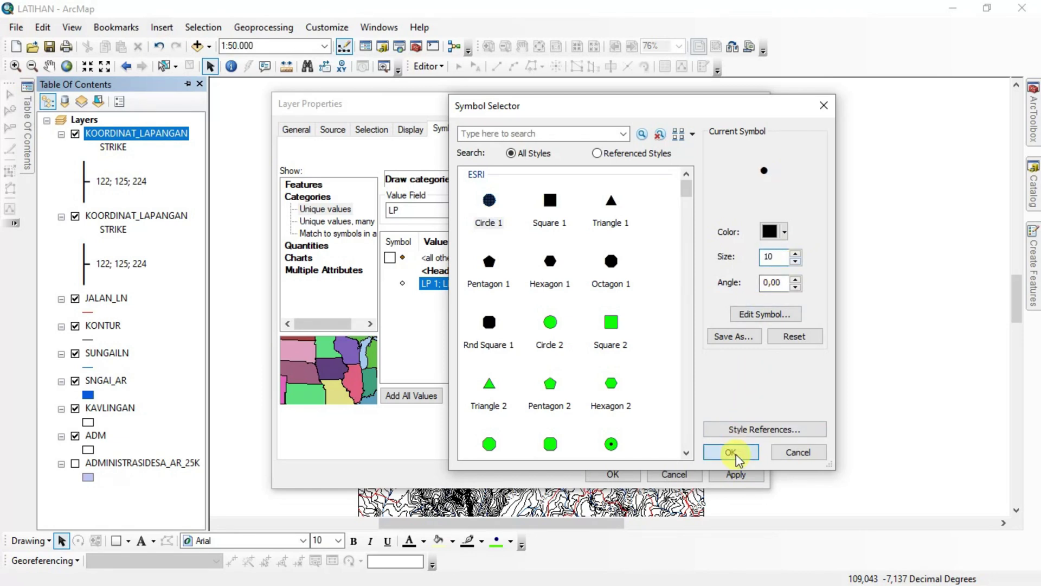
Apply the grouped LP symbology to the map and reduce its circle marker to size 5
left_click(615, 474)
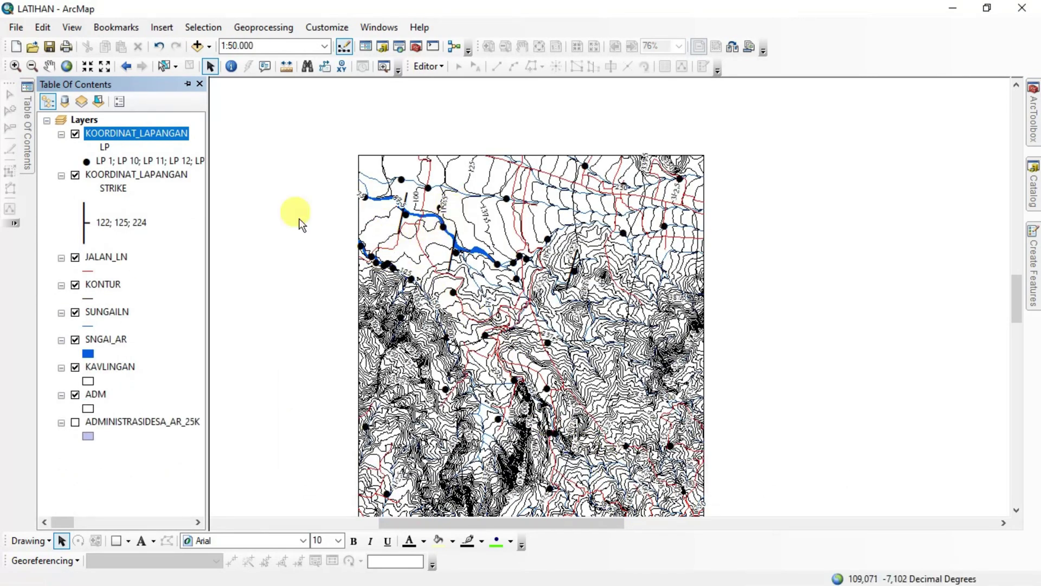
scroll(403, 216, "down", 1)
scroll(402, 216, "down", 2)
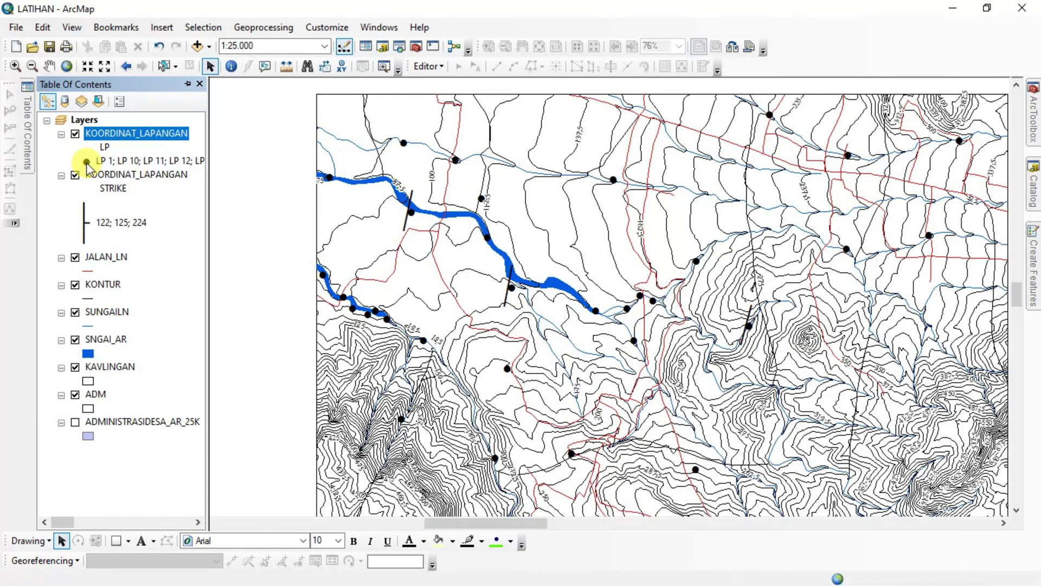
left_click(86, 163)
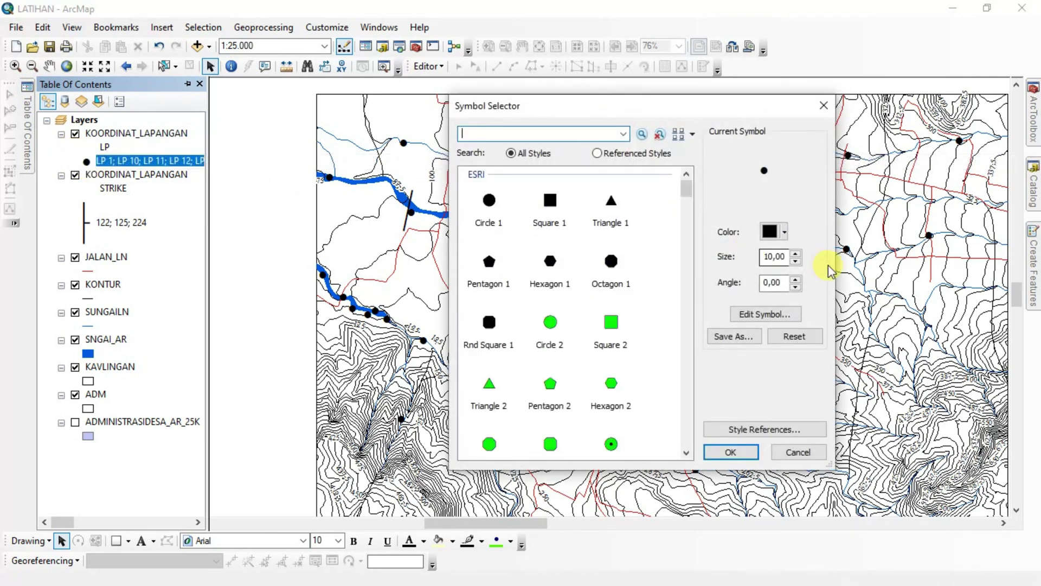
left_click(796, 262)
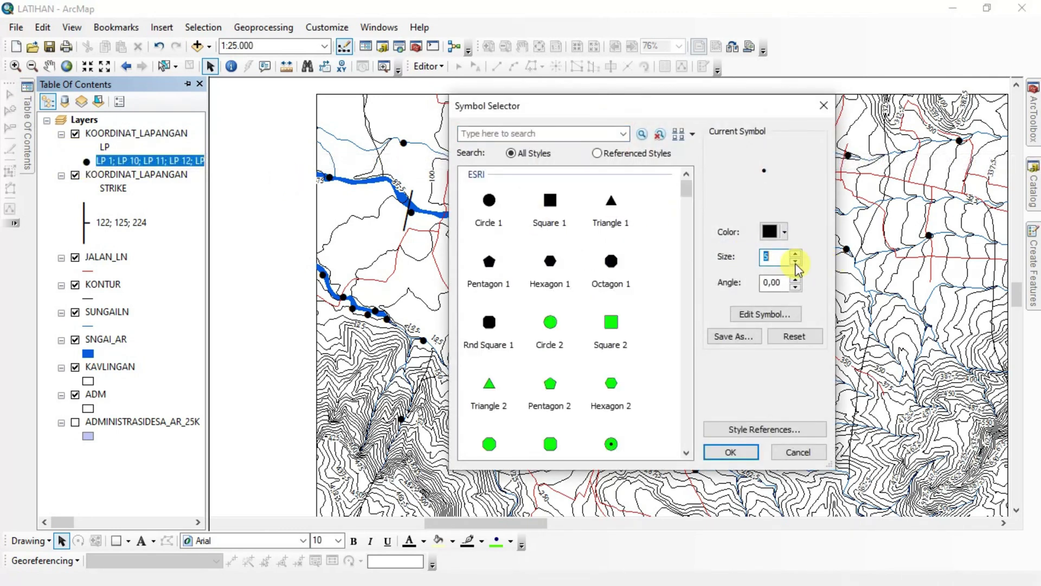
left_click(731, 451)
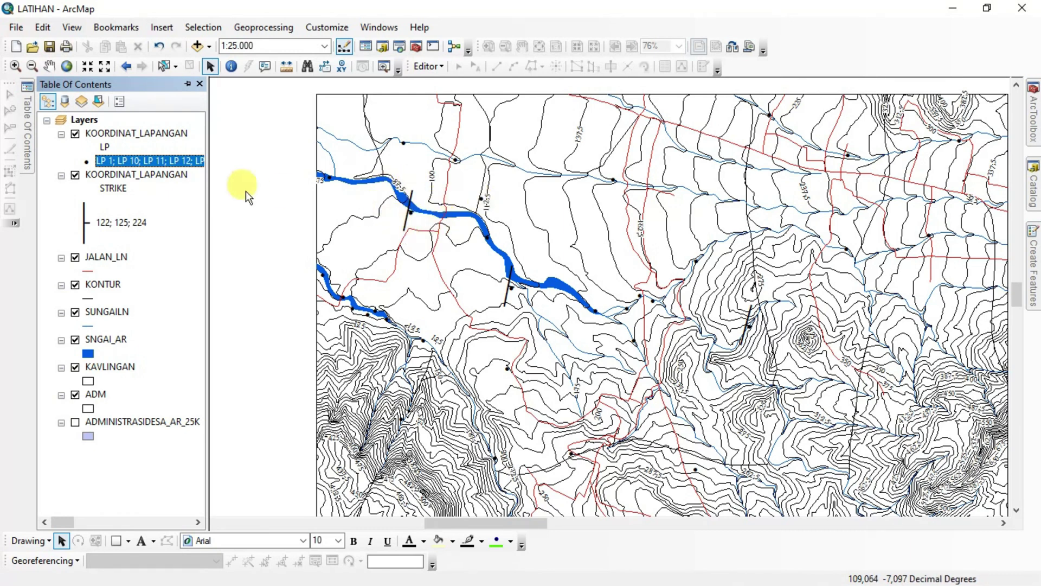
scroll(411, 214, "up", 4)
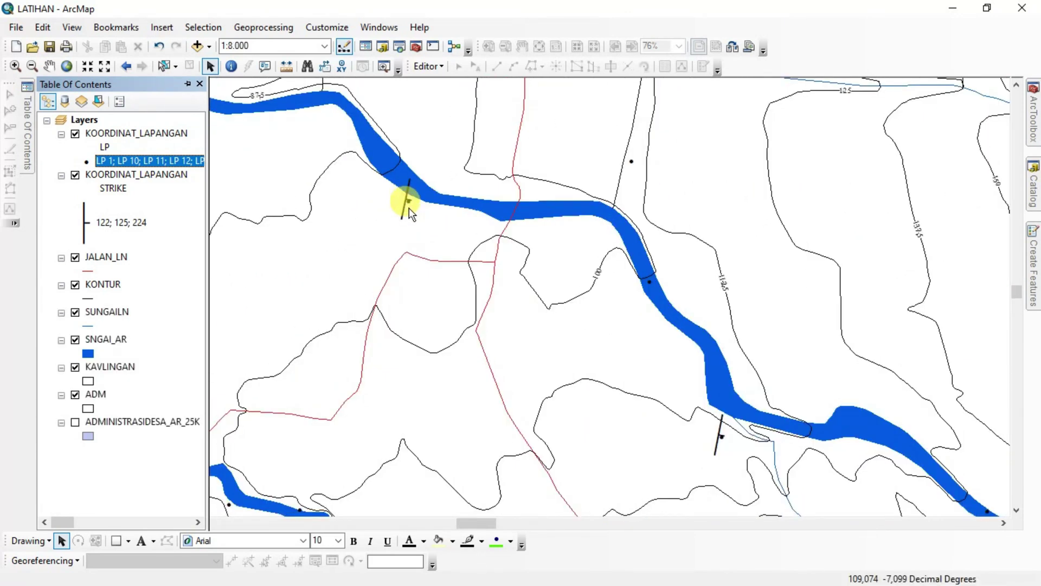
scroll(409, 207, "down", 3)
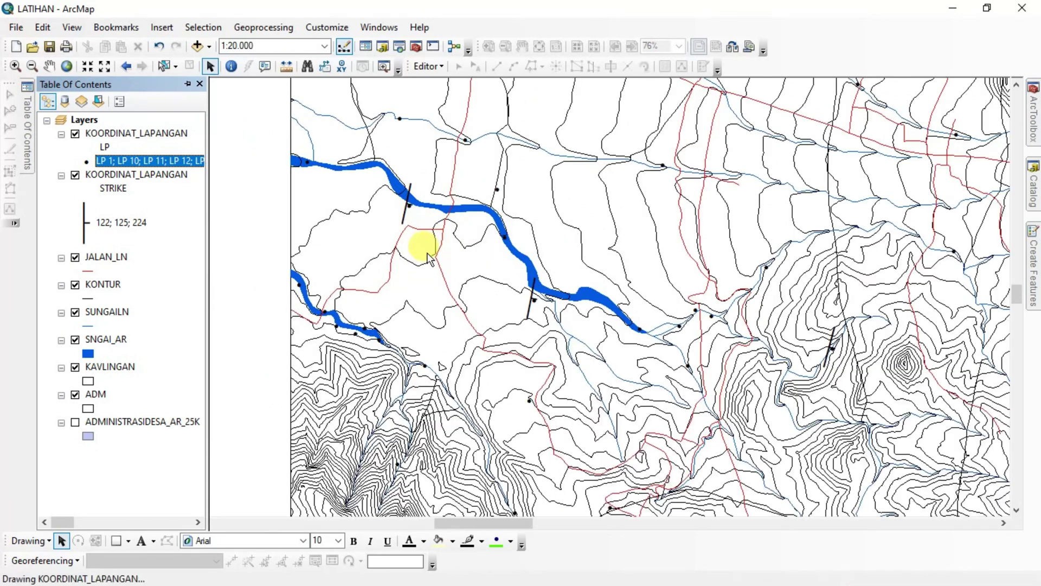
scroll(372, 242, "down", 1)
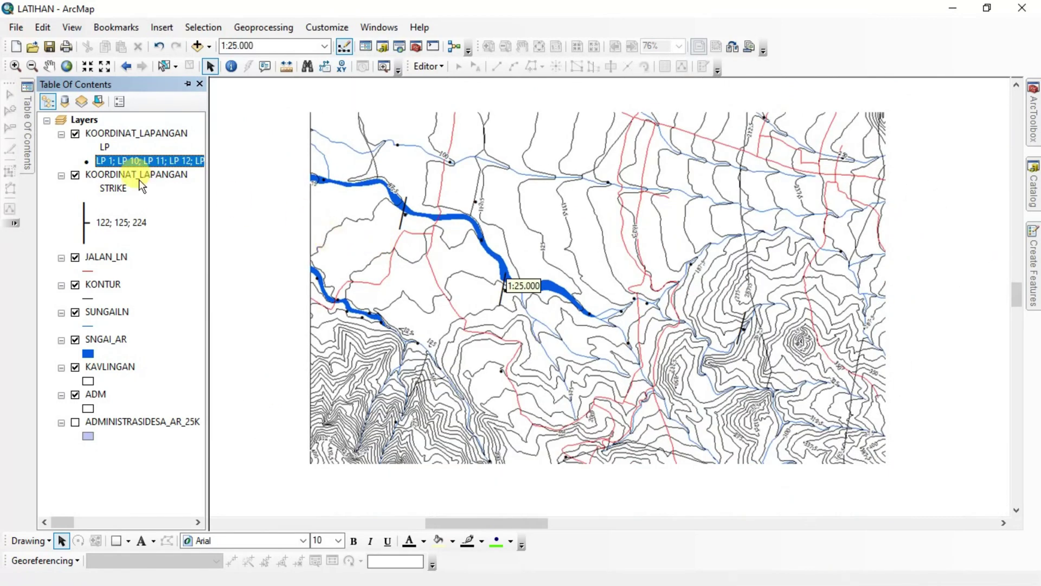
Collapse the STRIKE layer's legend and turn on feature labels for the LP layer, using LP as the label field
left_click(115, 135)
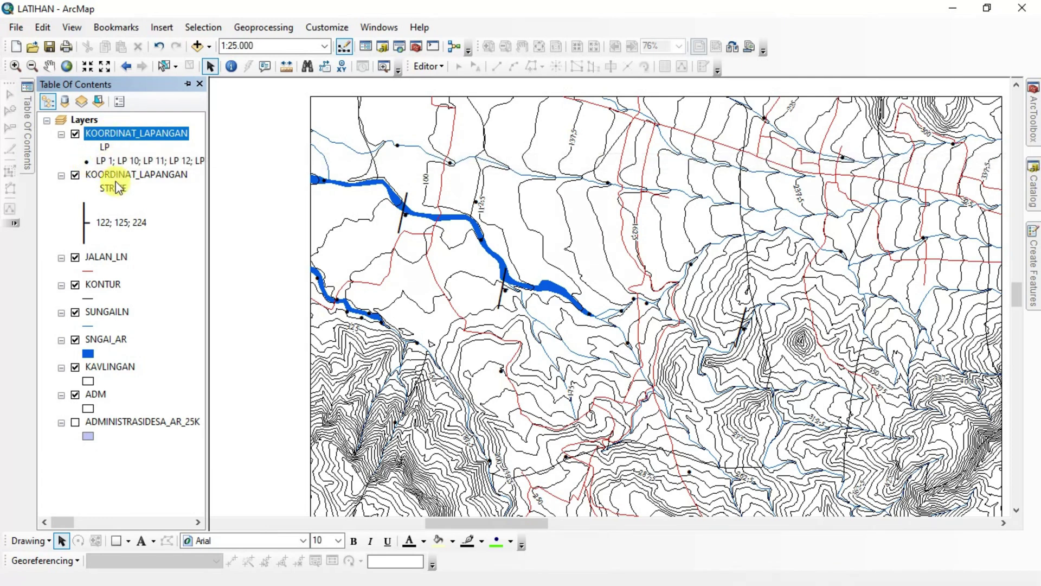
left_click(62, 175)
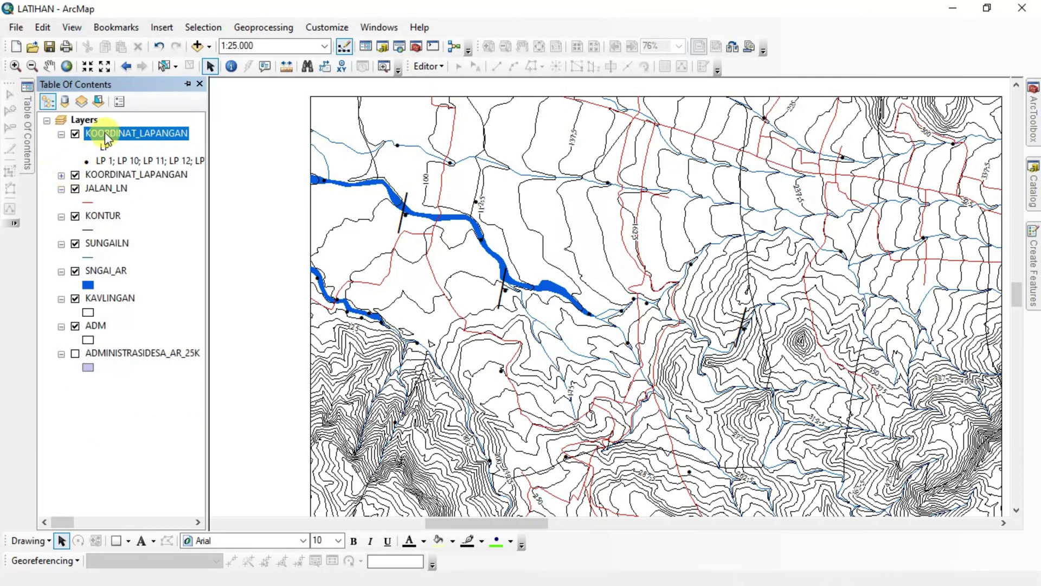
right_click(105, 134)
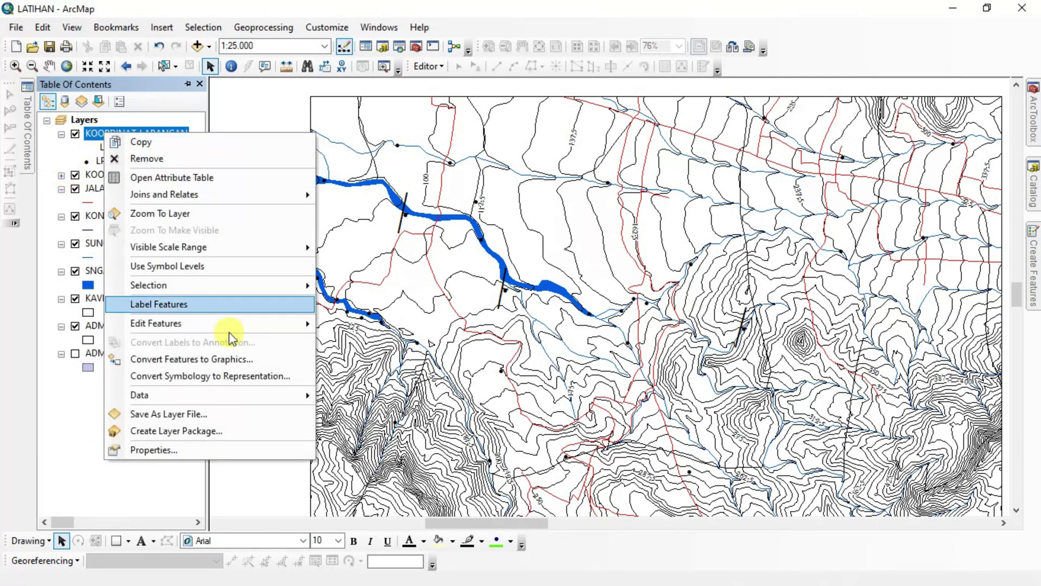
left_click(216, 450)
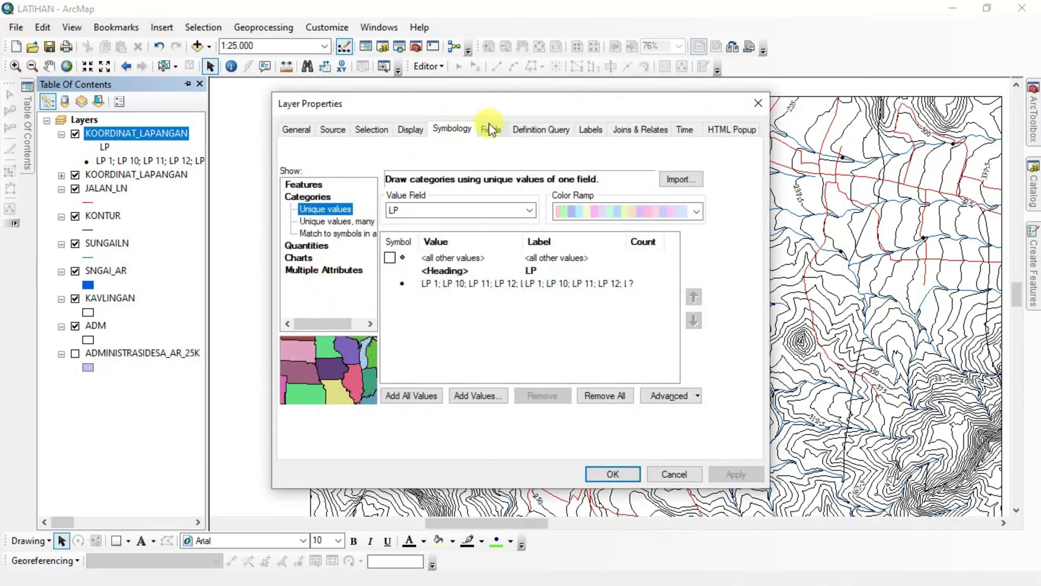
left_click(586, 135)
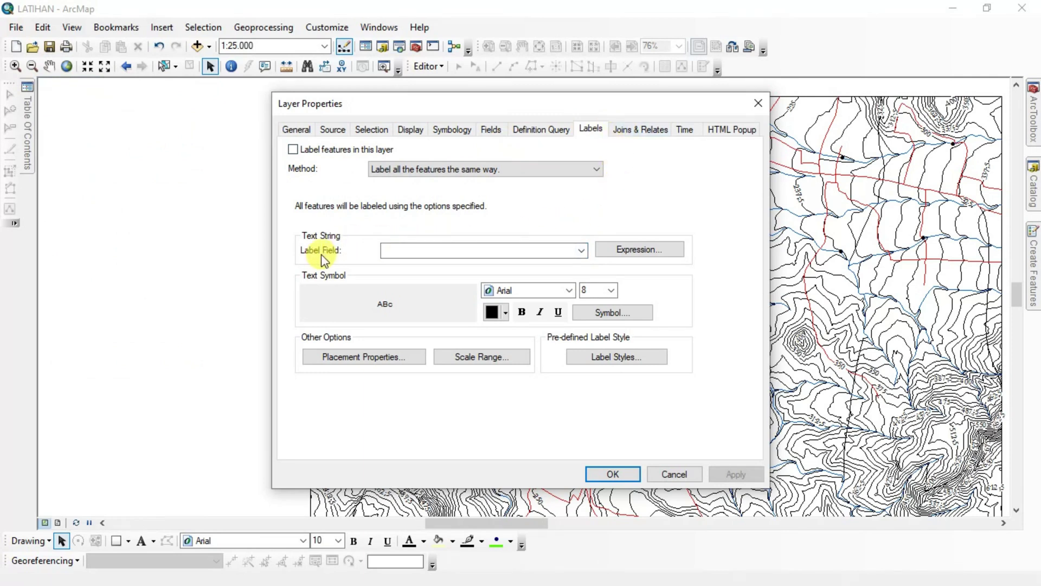
left_click(566, 254)
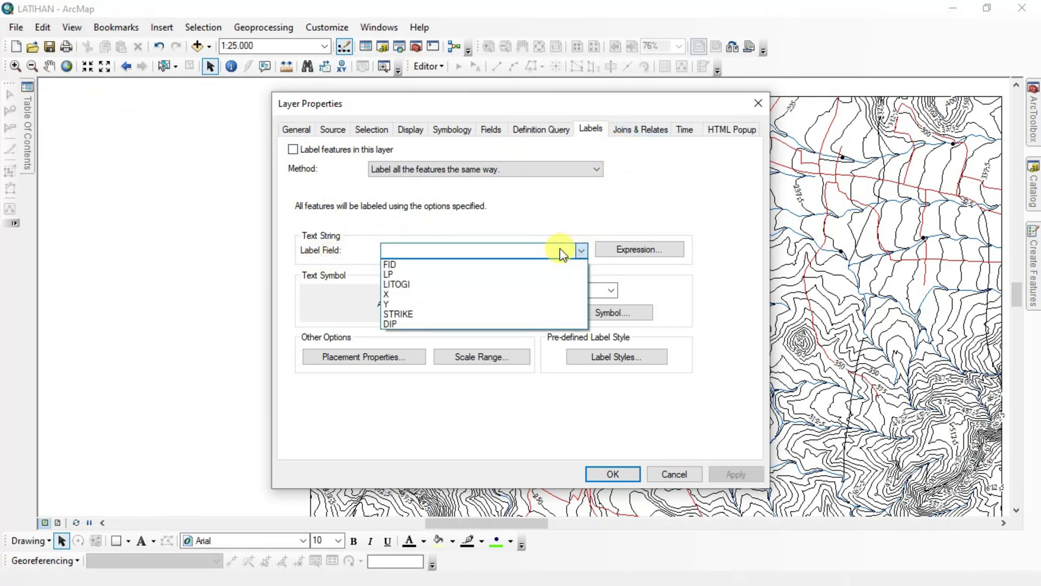
left_click(438, 276)
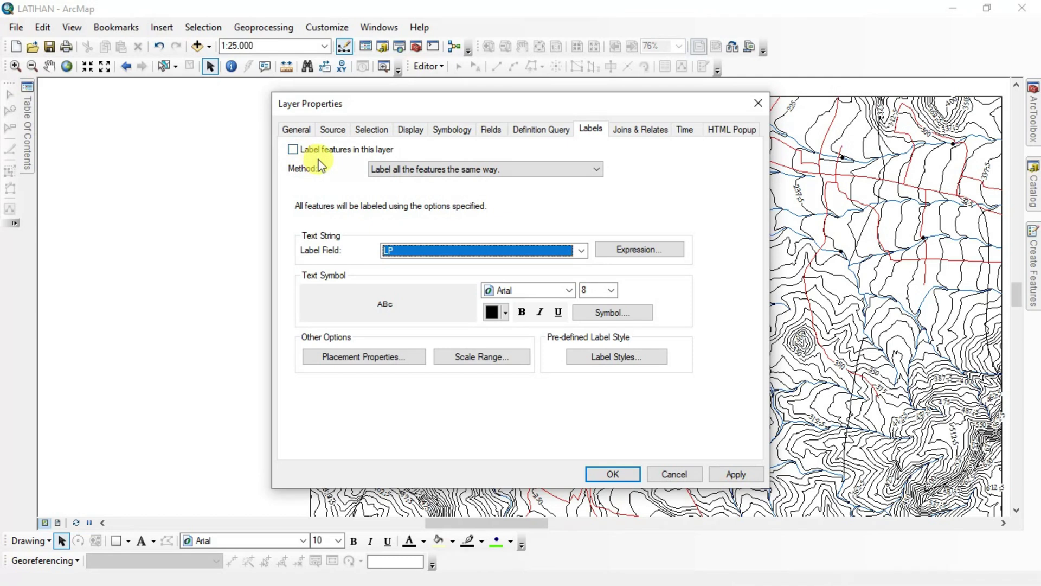
left_click(292, 149)
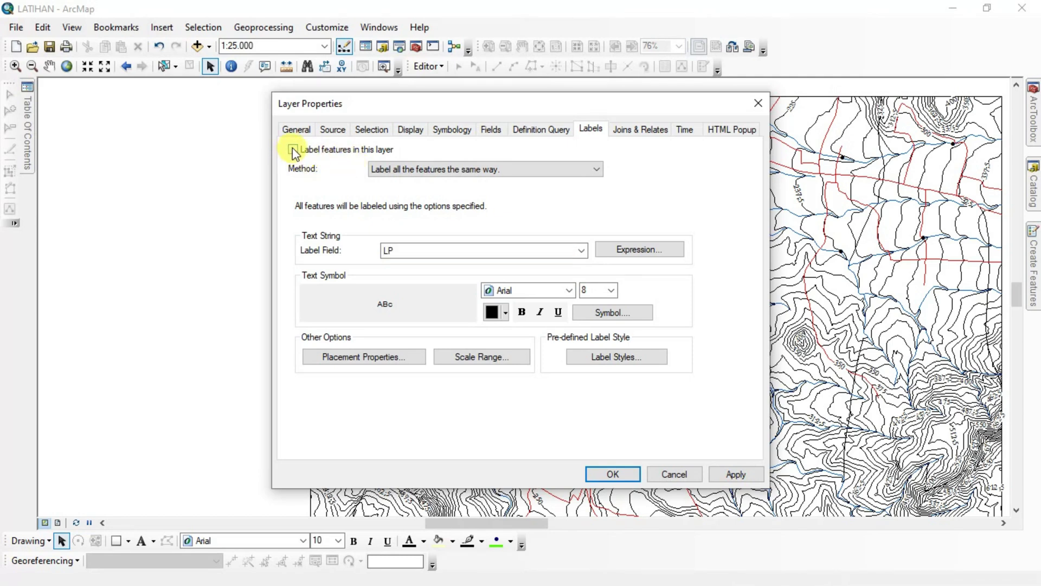
Set the LP label text to Times New Roman at size 10
left_click(527, 297)
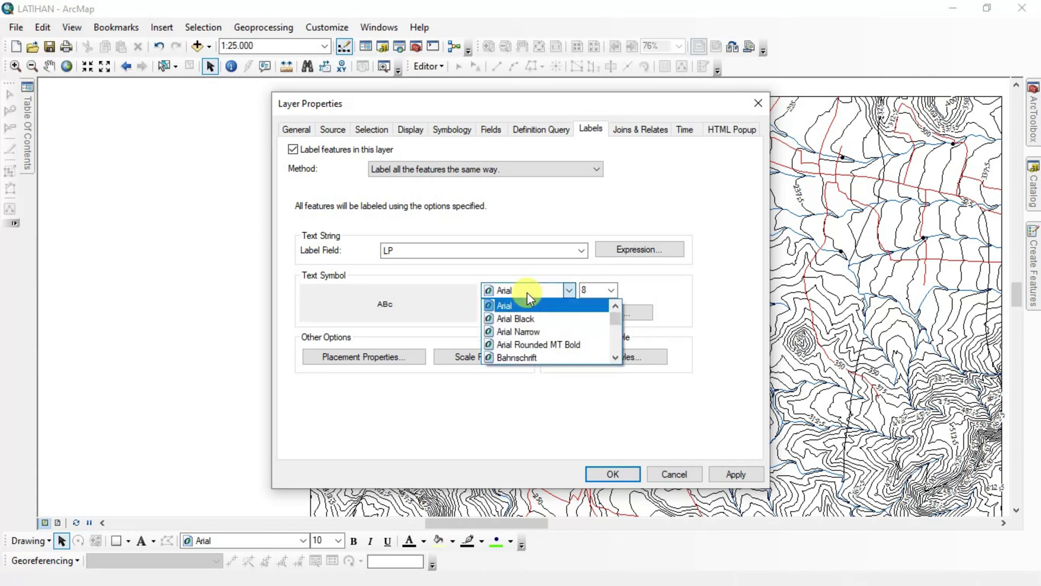
type("ti")
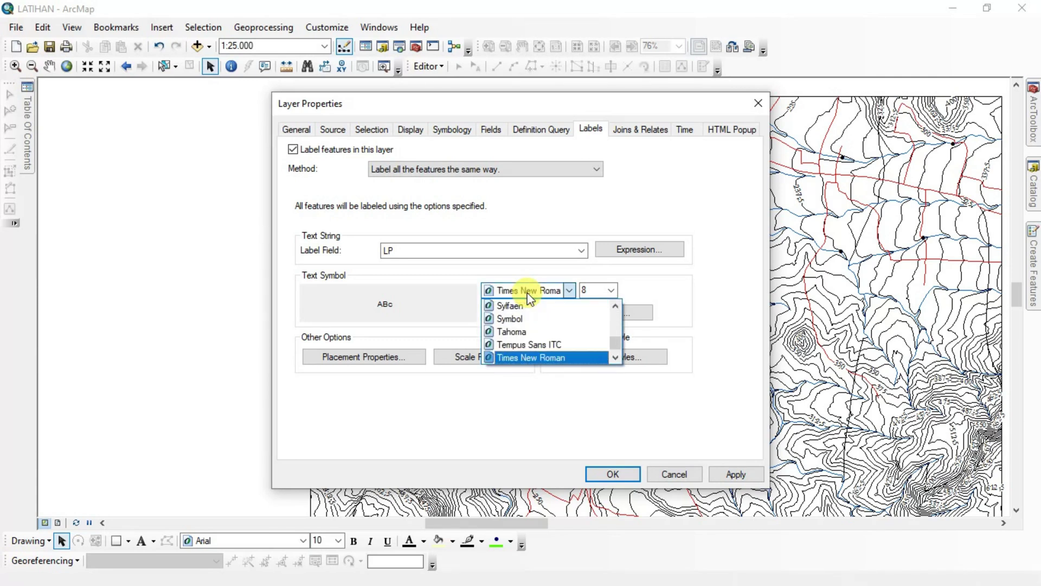
left_click(536, 357)
left_click(610, 292)
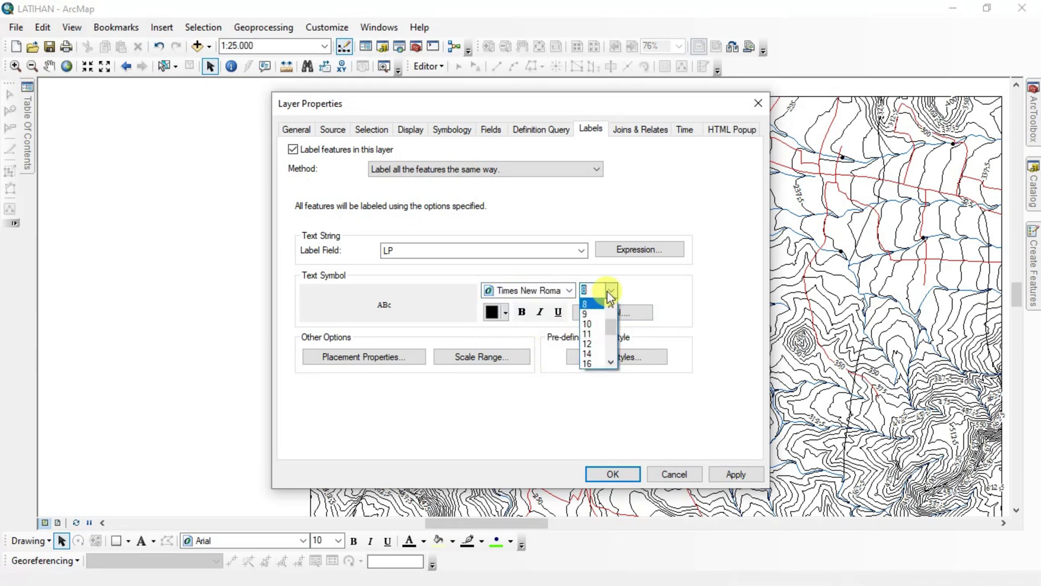
left_click(594, 325)
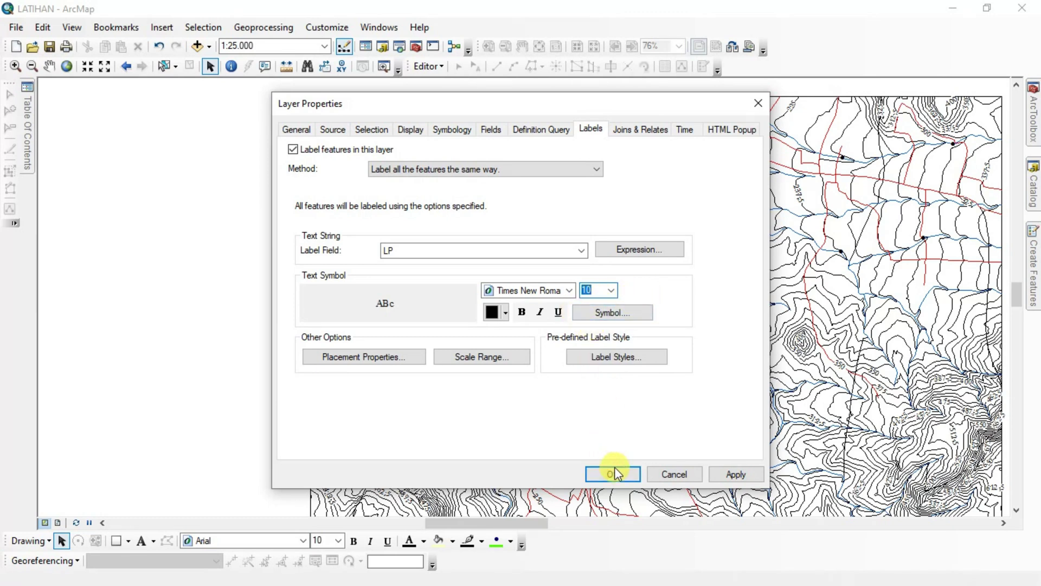
Set the LP label placement to "Prefer Top Center, all allowed" and apply the label settings to the layer
left_click(369, 359)
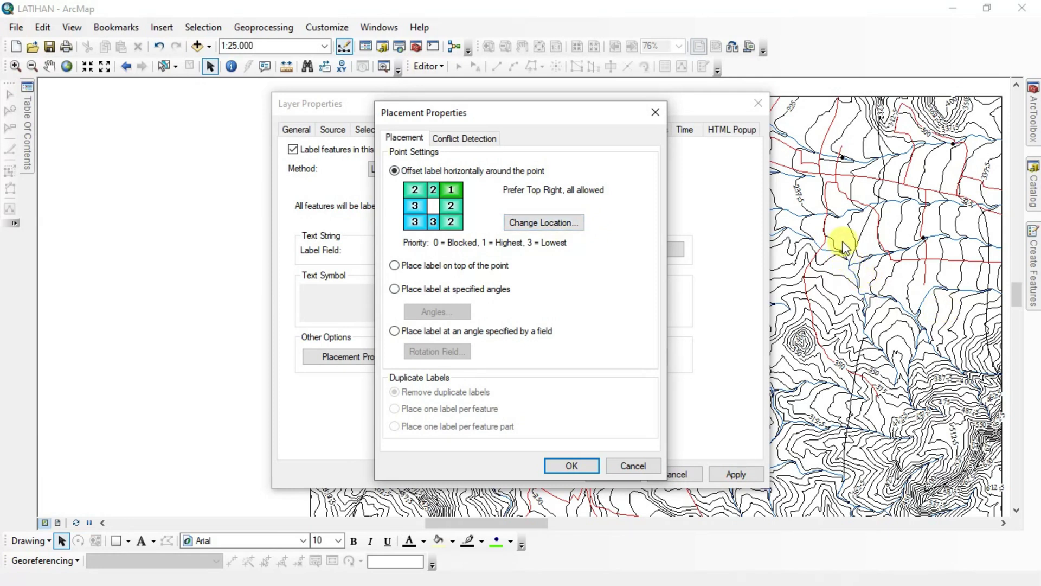
left_click(540, 223)
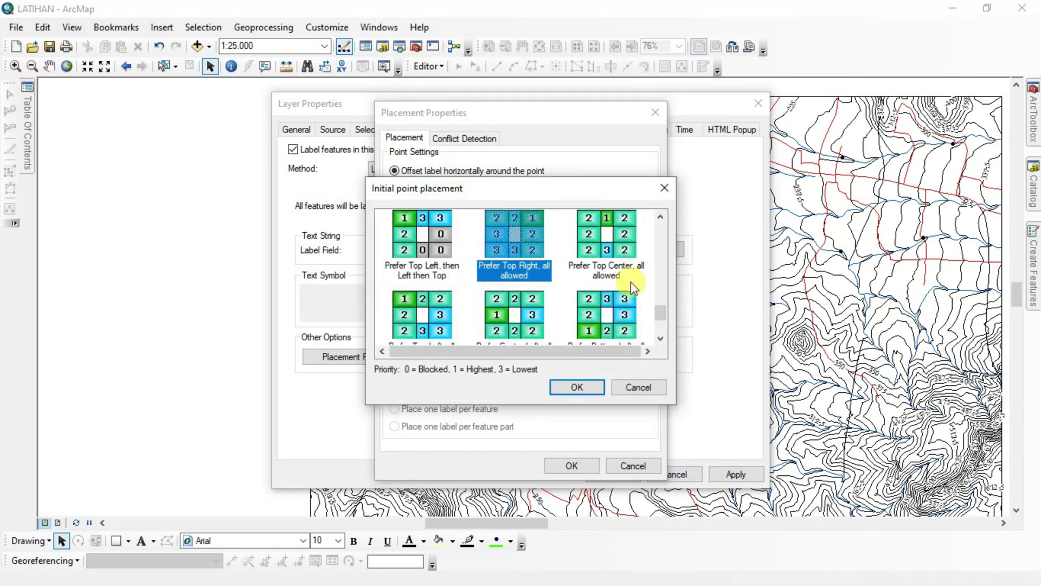
left_click(629, 252)
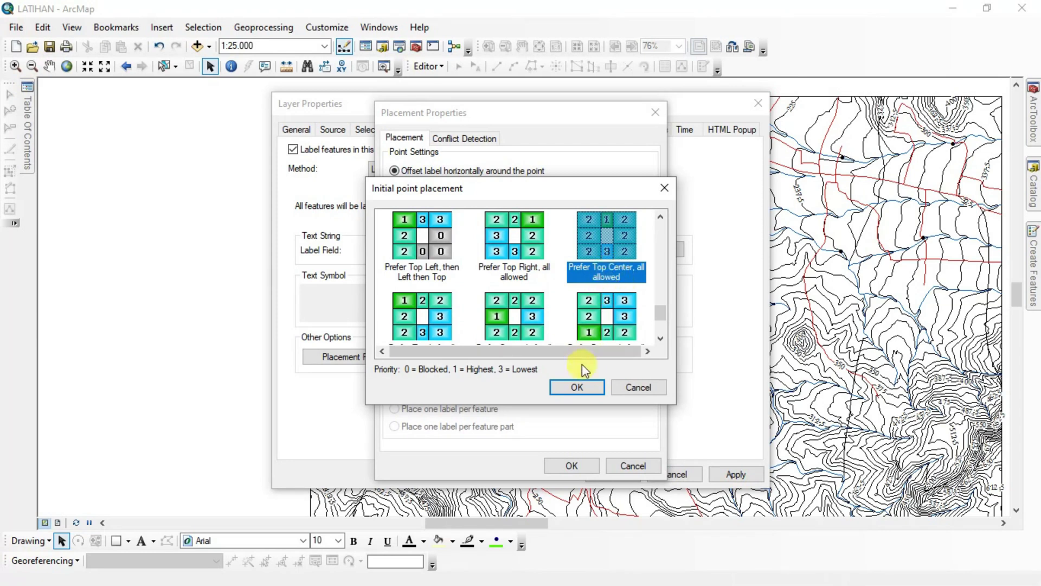
left_click(575, 386)
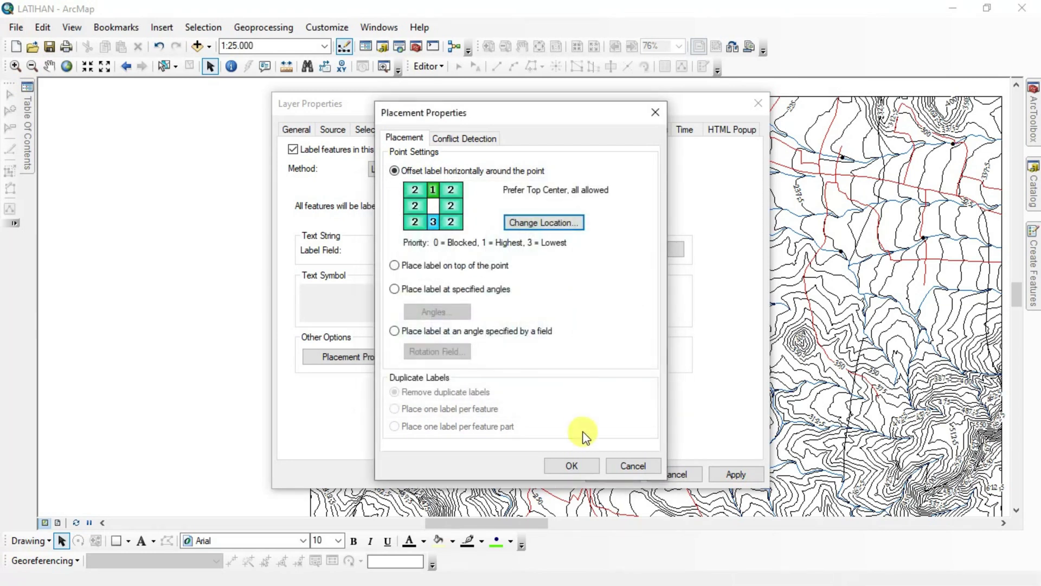
left_click(576, 467)
left_click(610, 474)
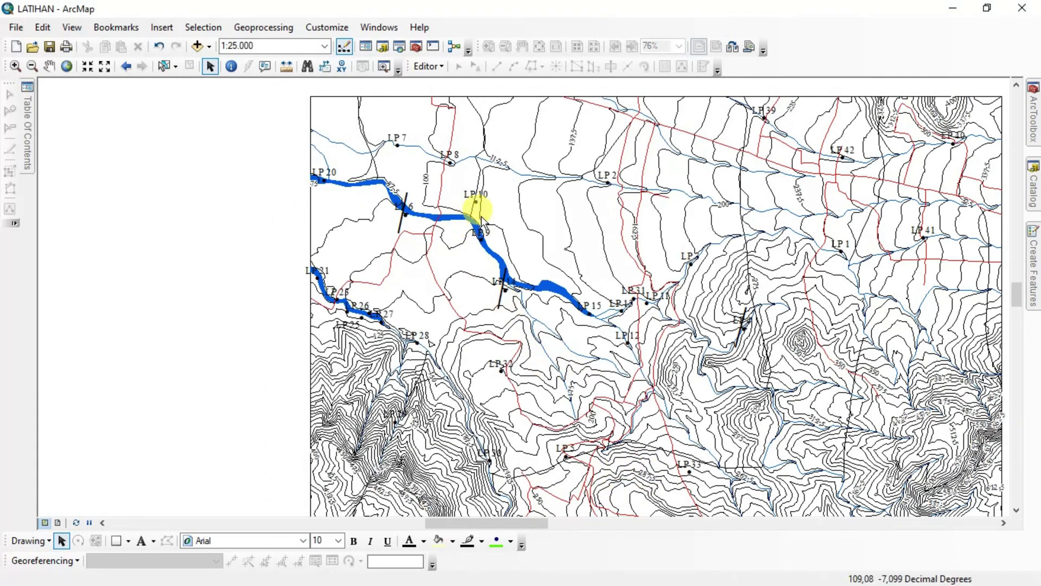
Examine the placement and legibility of the LP labels across the map at closer and wider scales
scroll(472, 207, "up", 3)
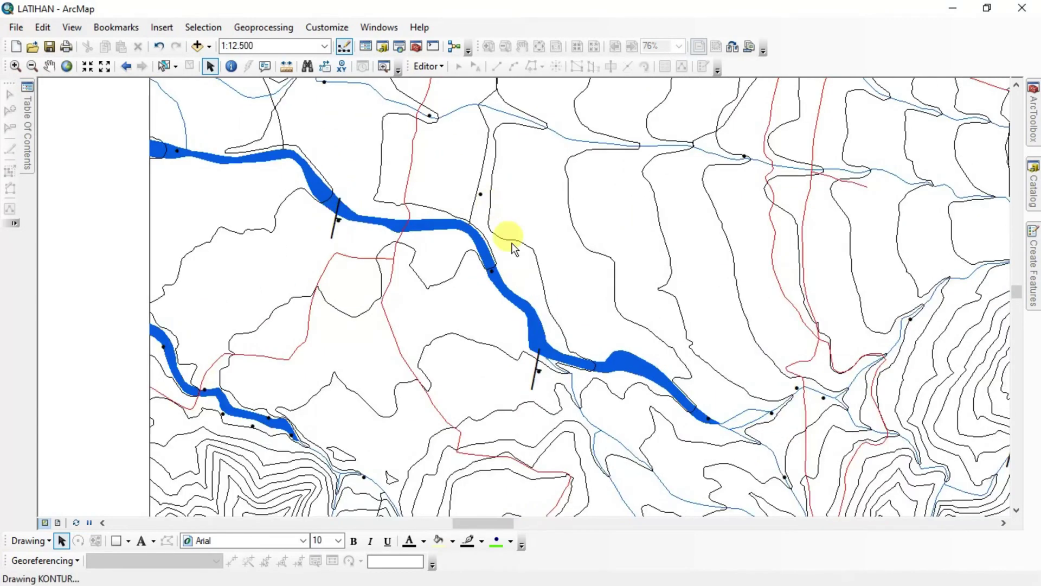
scroll(455, 196, "down", 3)
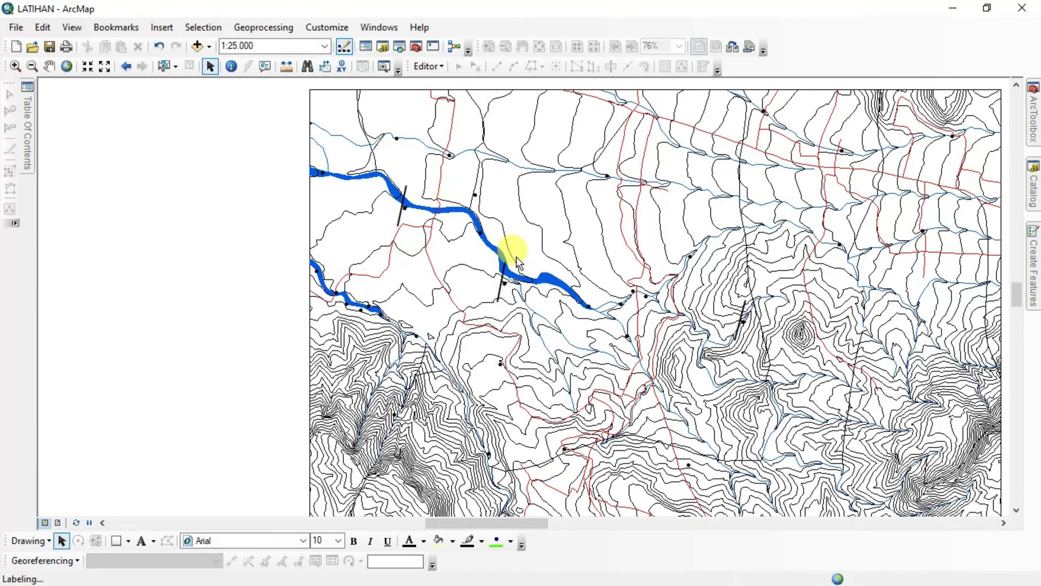
scroll(253, 232, "down", 1)
scroll(253, 233, "down", 3)
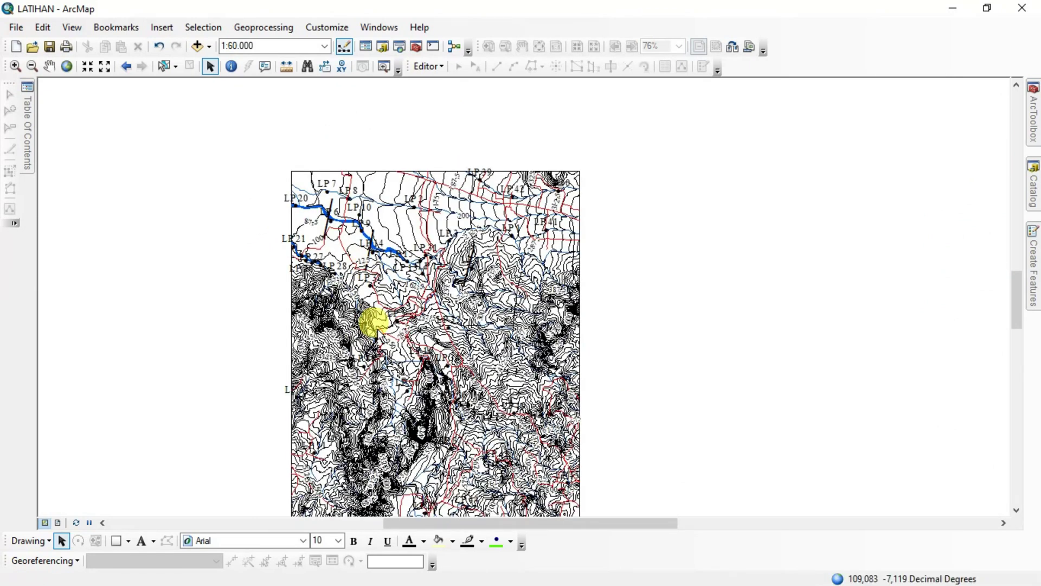
scroll(390, 257, "up", 2)
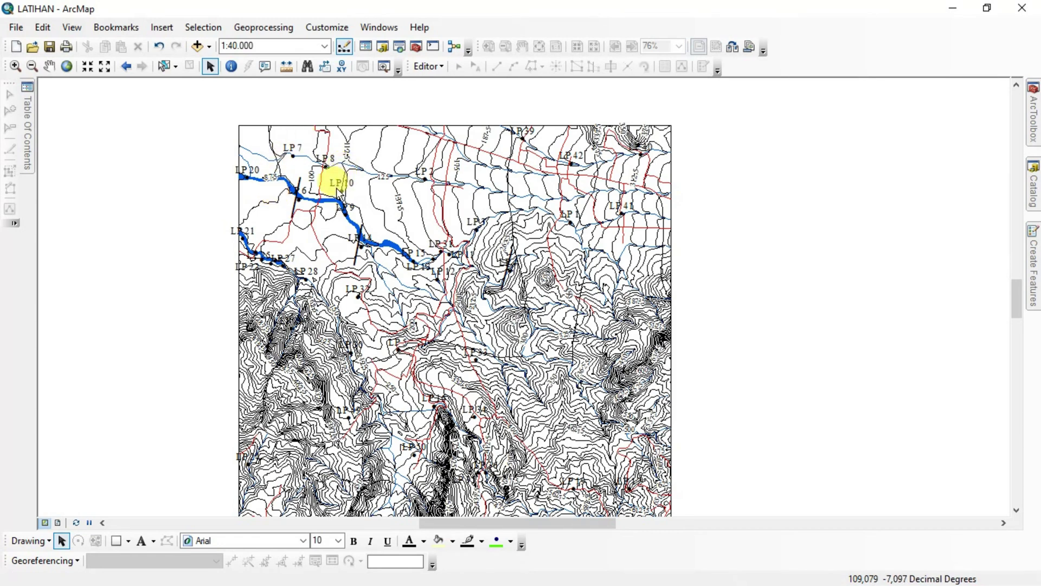
scroll(336, 187, "down", 2)
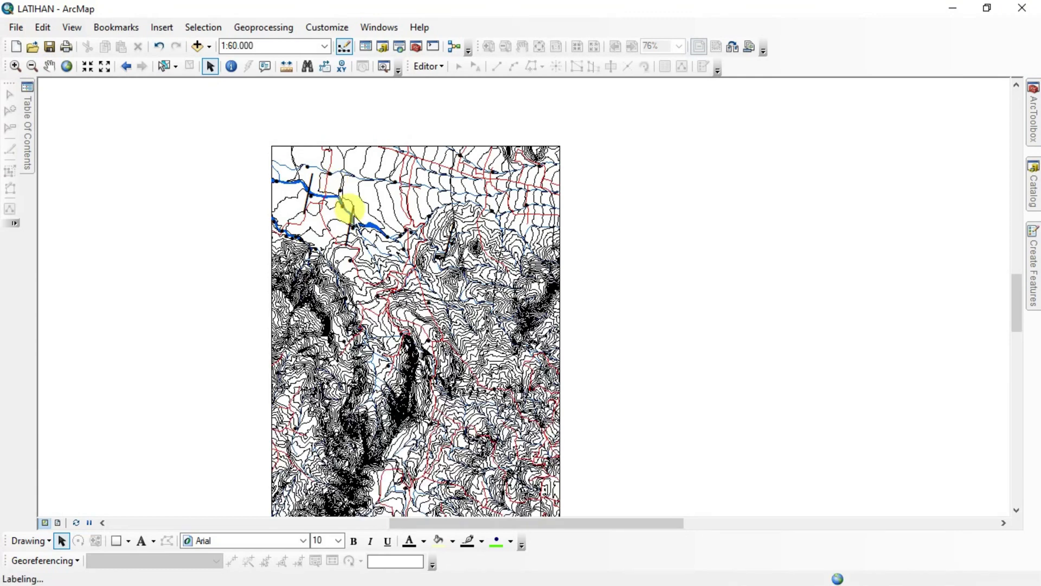
scroll(374, 230, "down", 1)
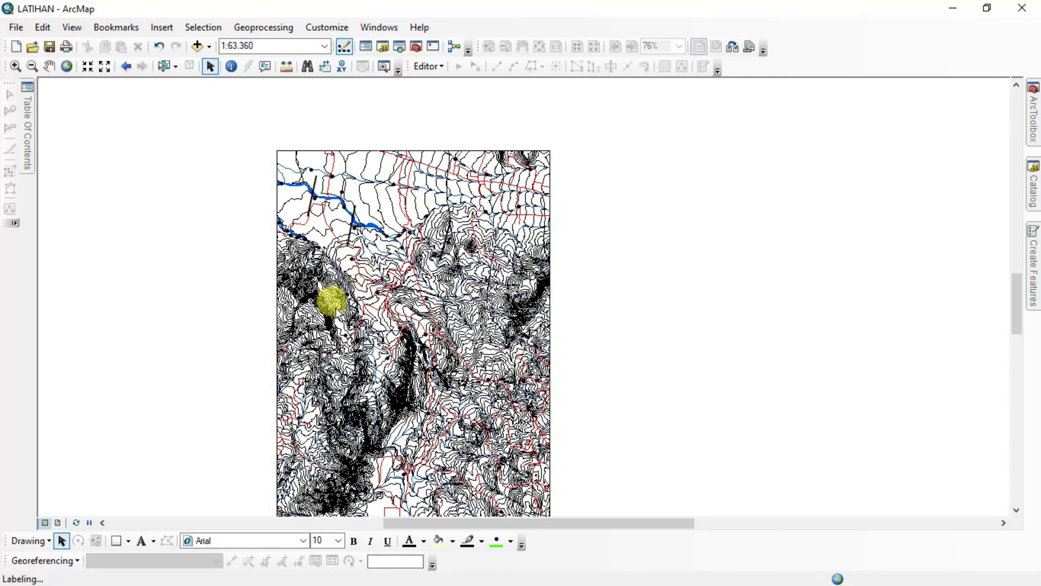
scroll(332, 295, "down", 2)
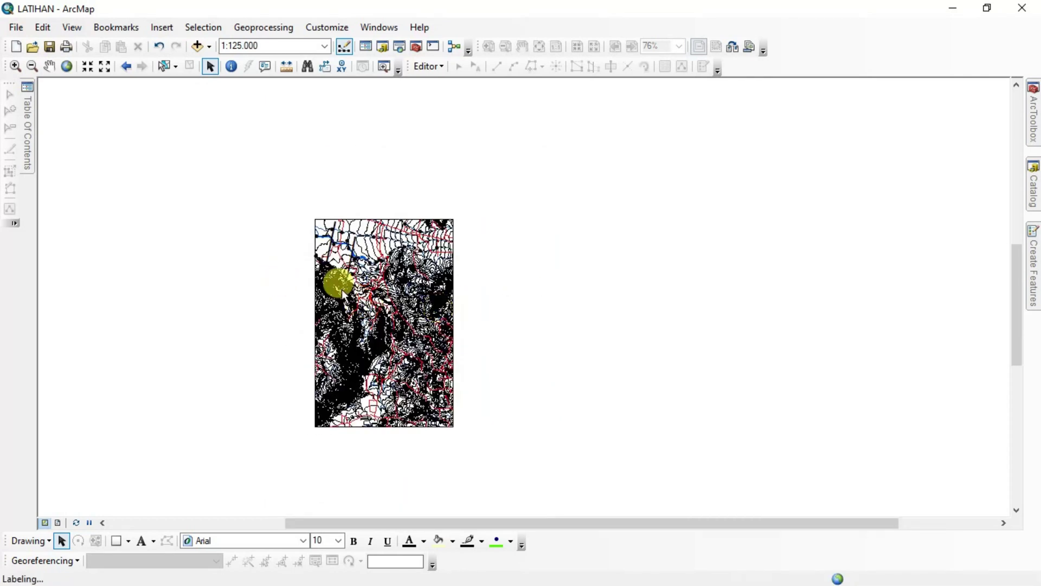
scroll(342, 293, "up", 1)
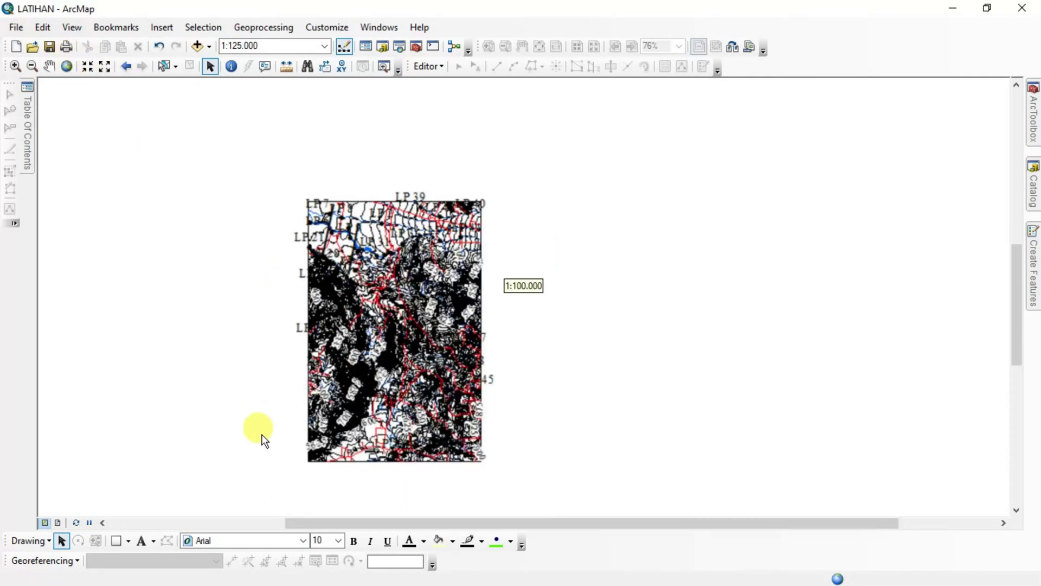